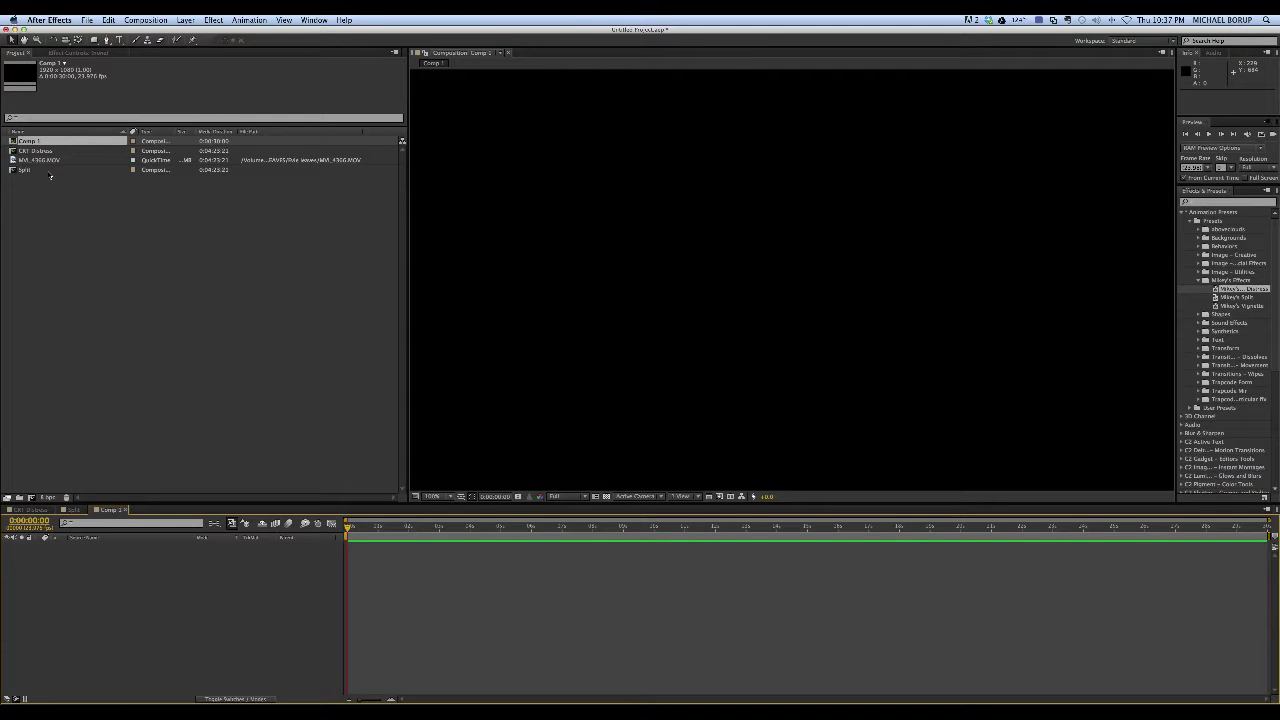
Open the CRT Distress composition and scrub through its clip, returning to the beginning
double_click(12, 152)
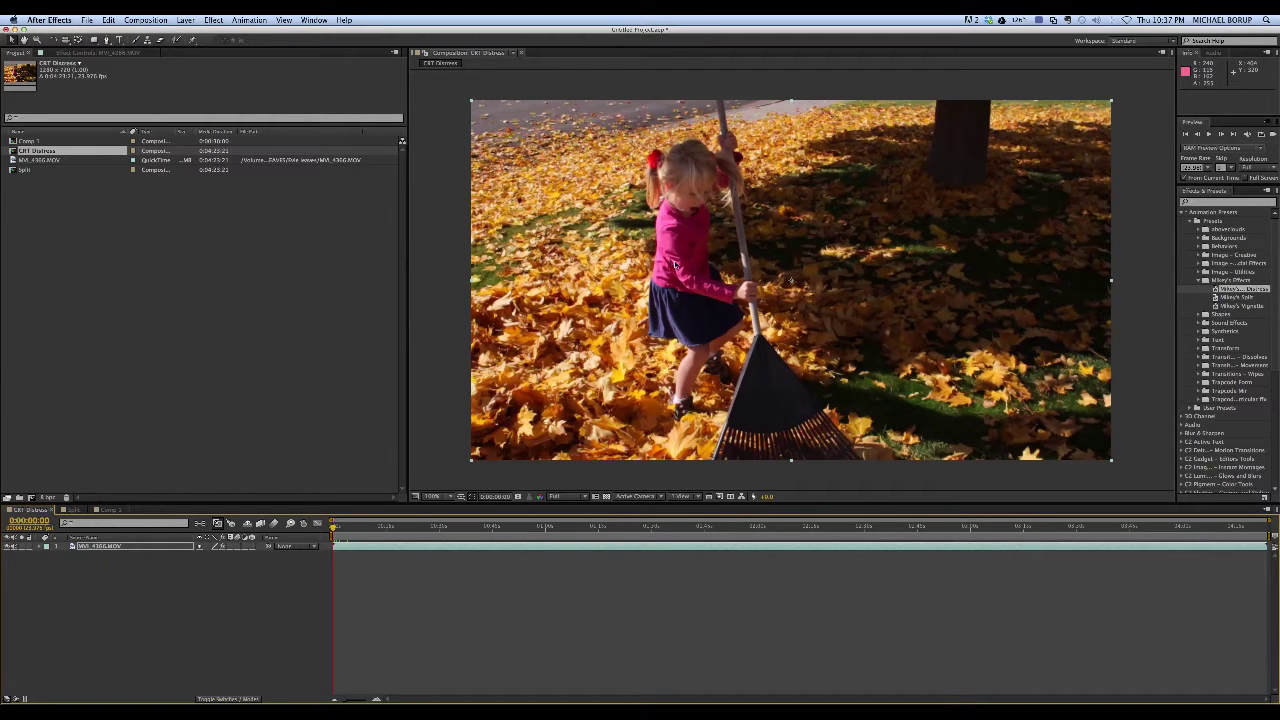
drag(352, 530, 381, 529)
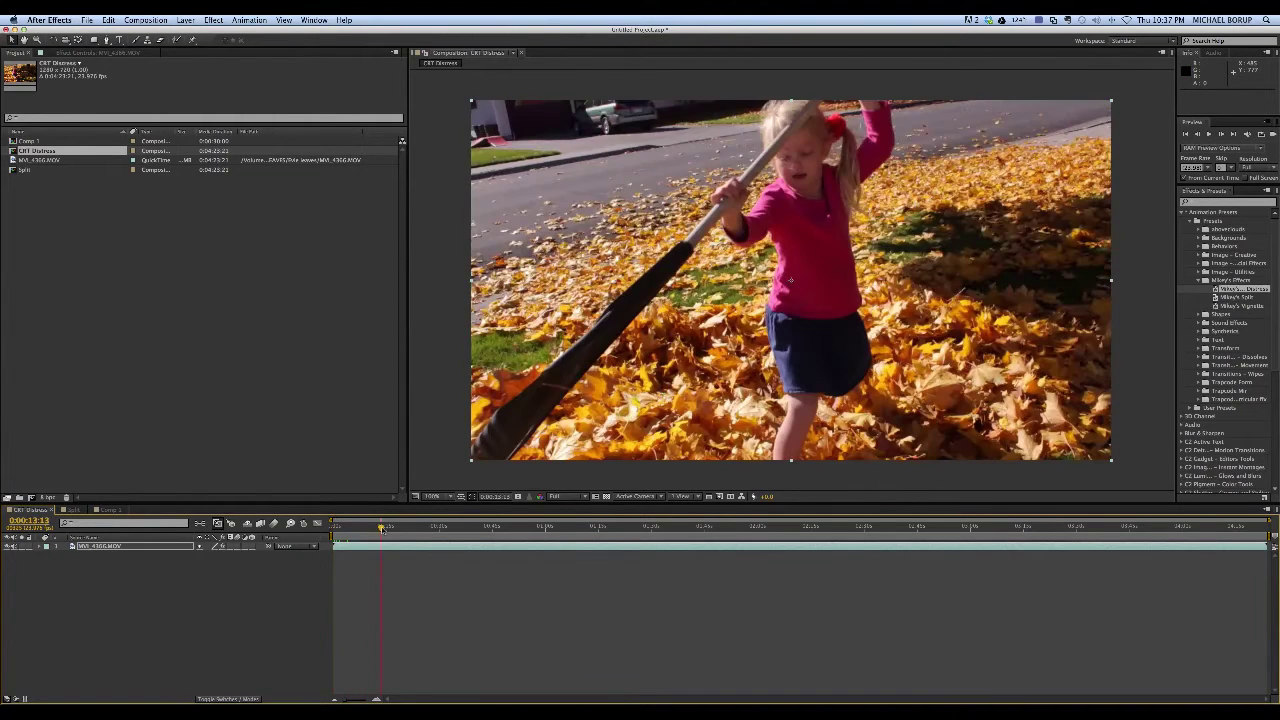
click(336, 531)
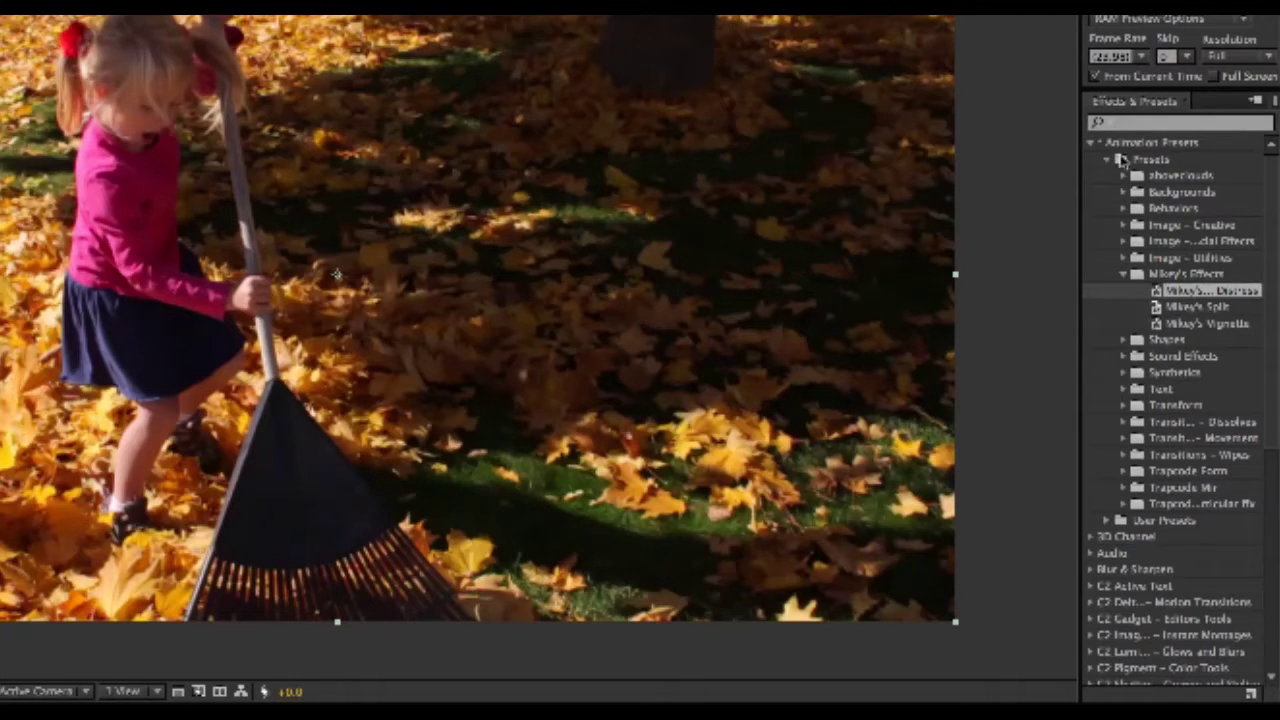
Apply the Mikey's CRT Distress preset to the MVI_4366.MOV clip and collapse all of its effects
click(1141, 277)
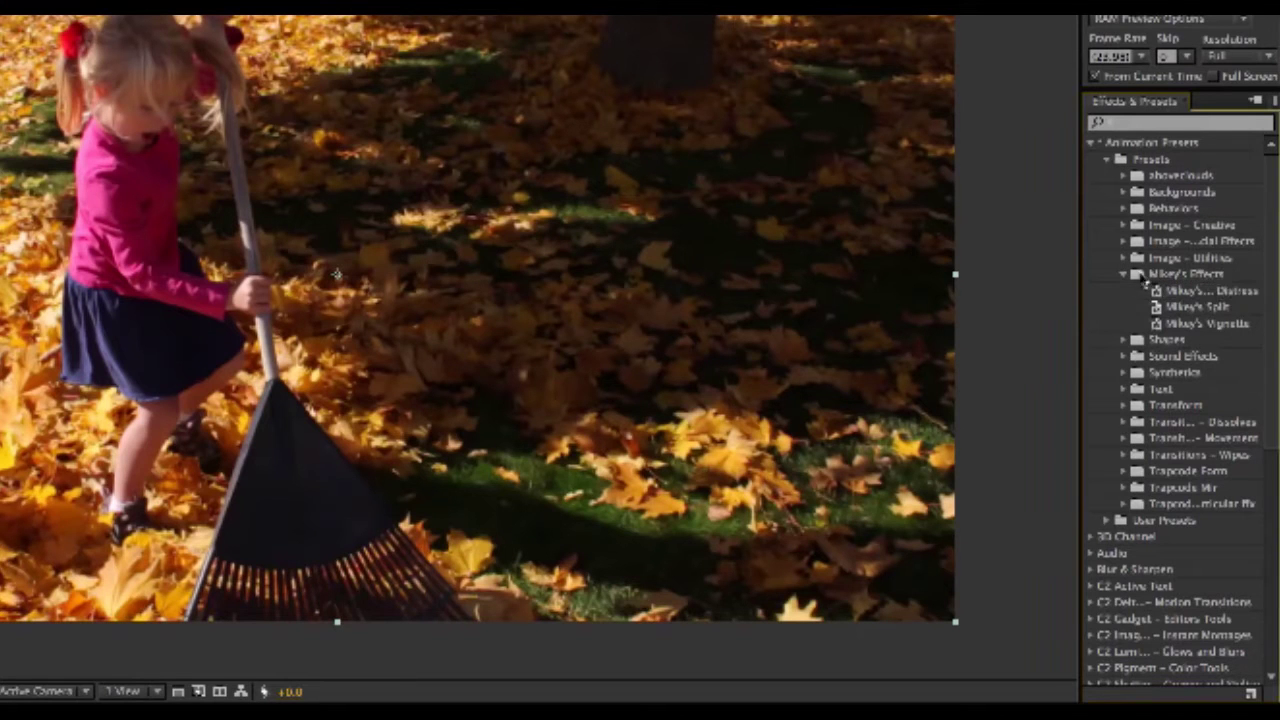
click(1158, 292)
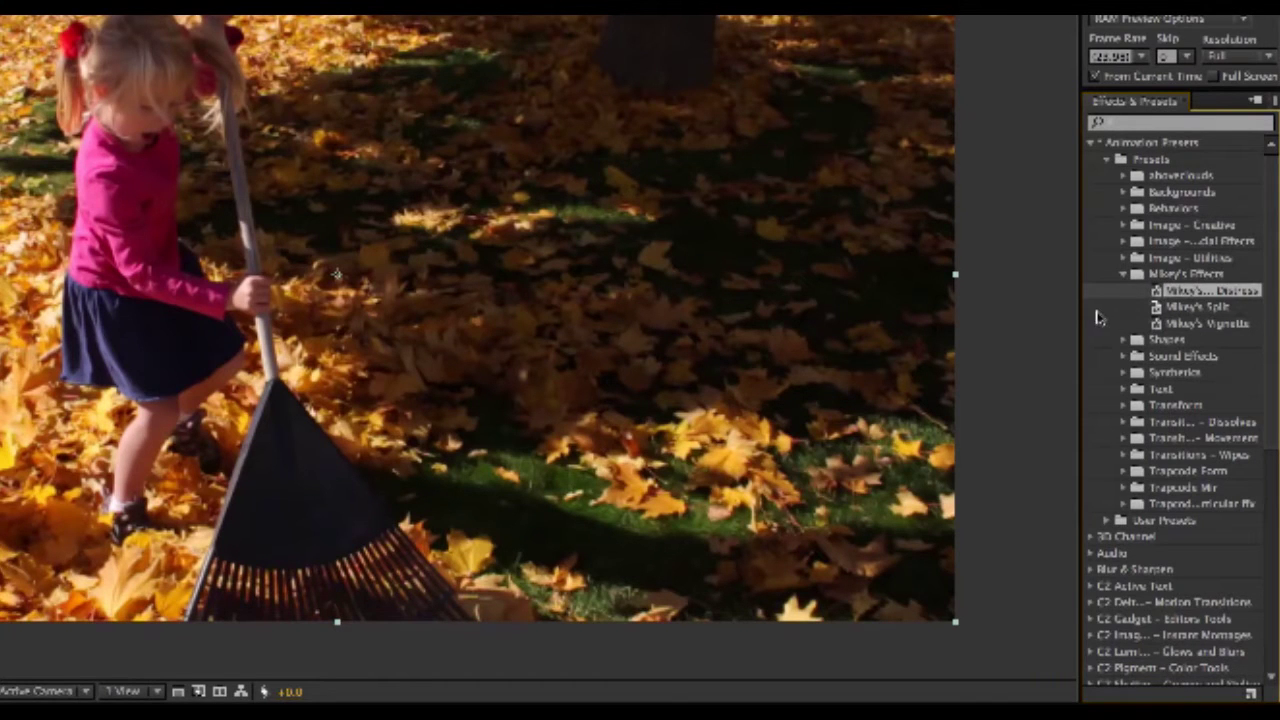
drag(1077, 314, 988, 313)
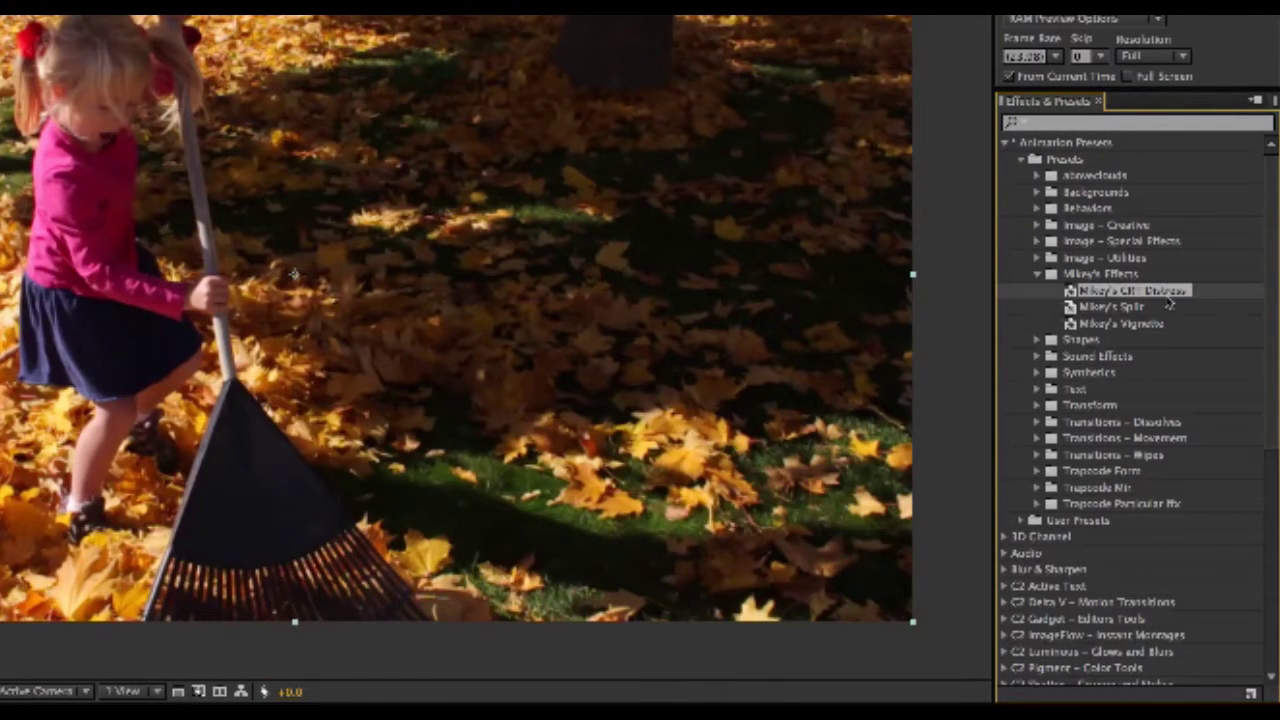
drag(1170, 298, 500, 275)
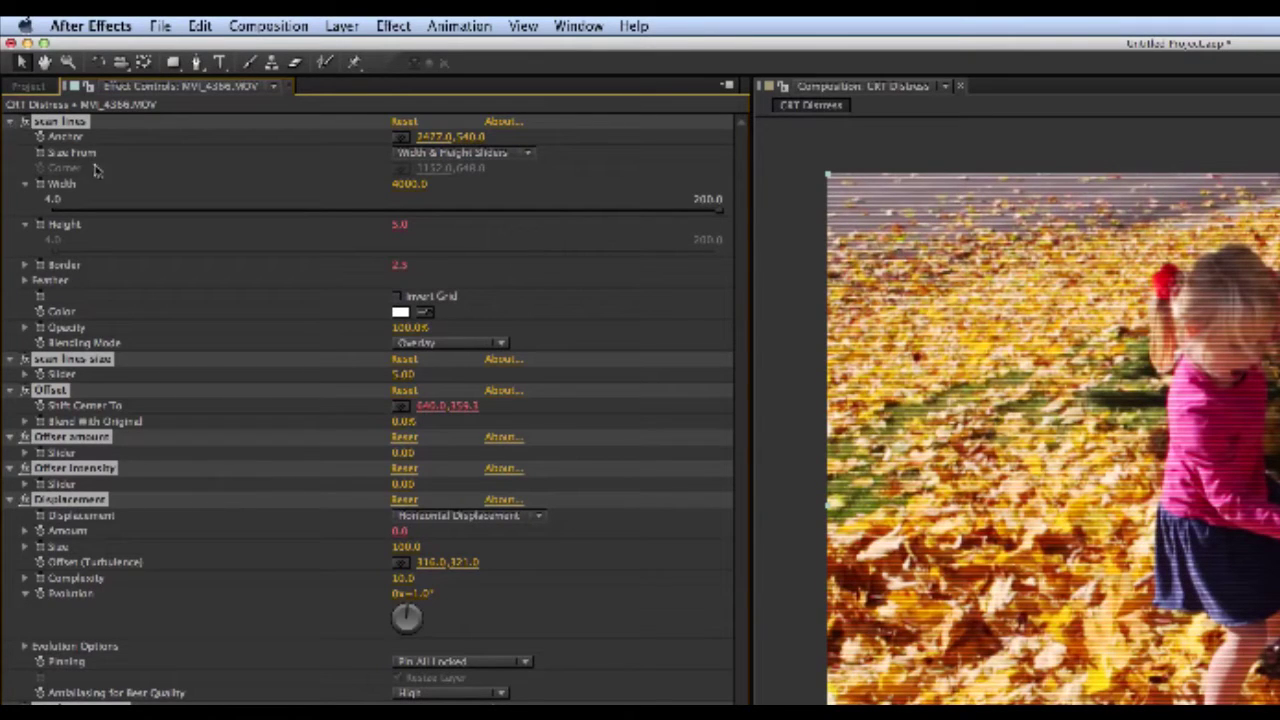
super+click(12, 122)
click(91, 374)
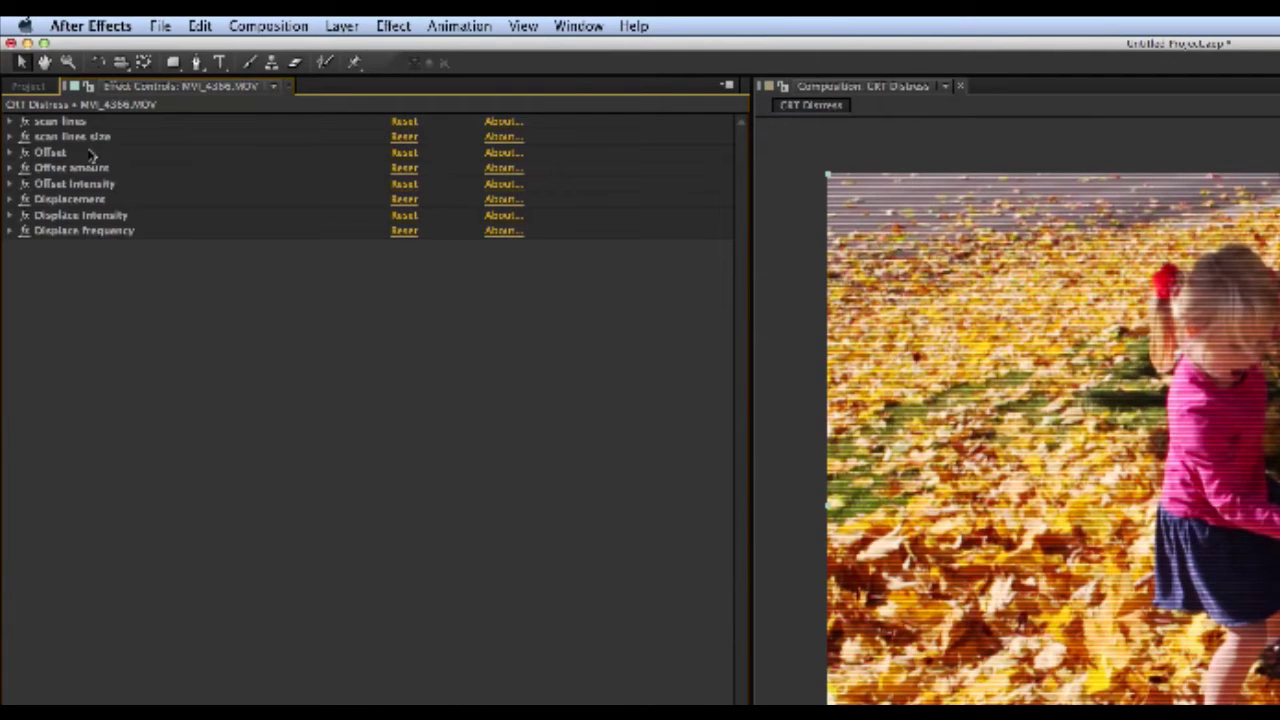
Set the scan lines size slider to 10
click(9, 138)
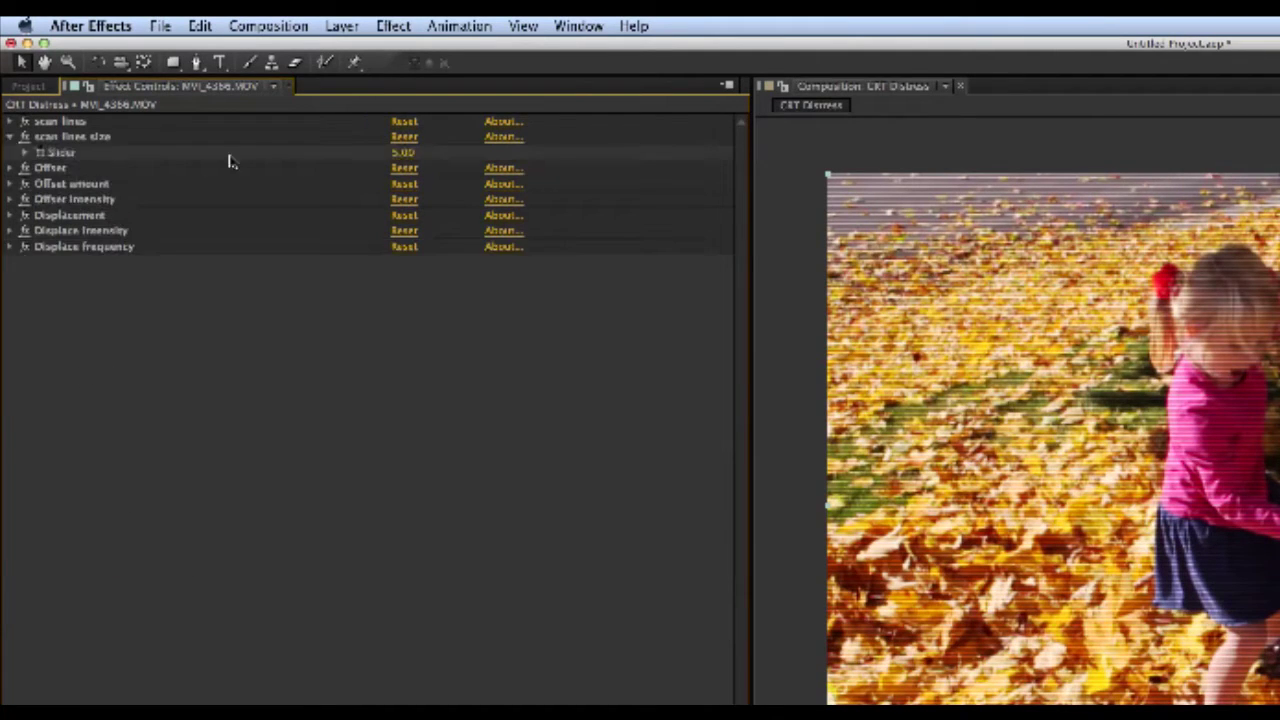
click(402, 152)
text(10)
key(Return)
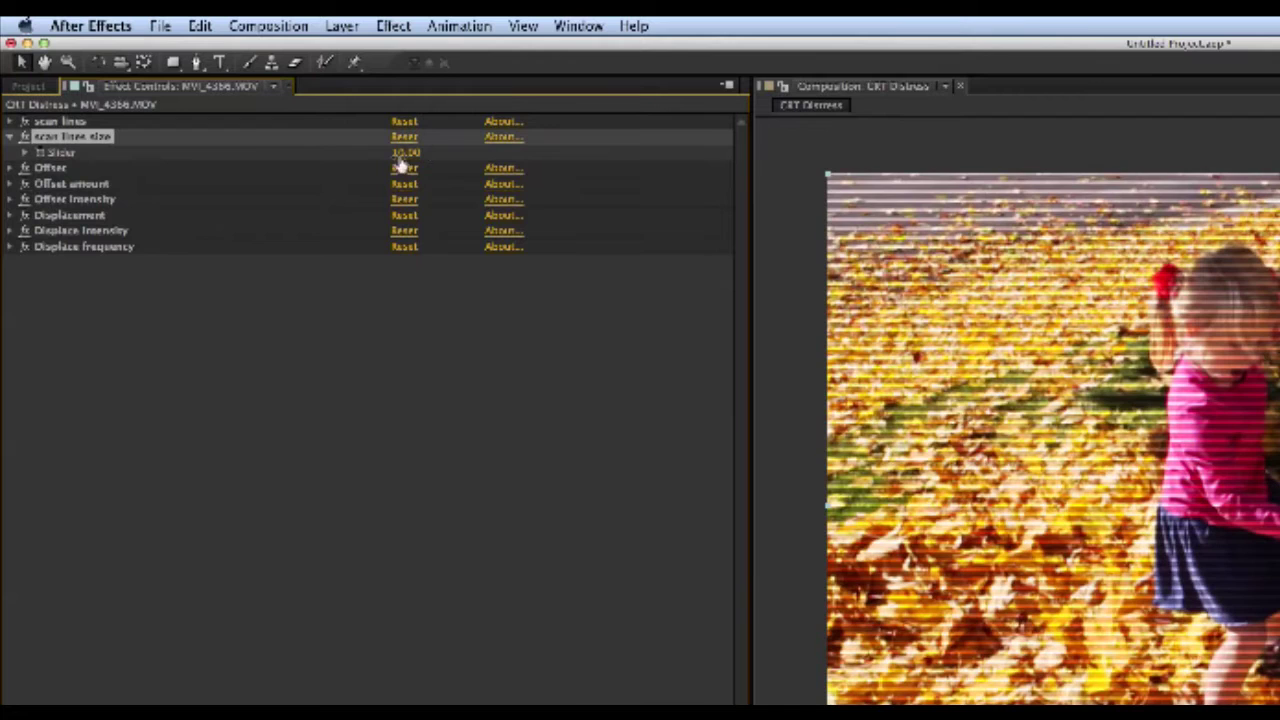
Test much larger and smaller scan line sizes, and set the scan lines size to 5
drag(406, 152, 714, 166)
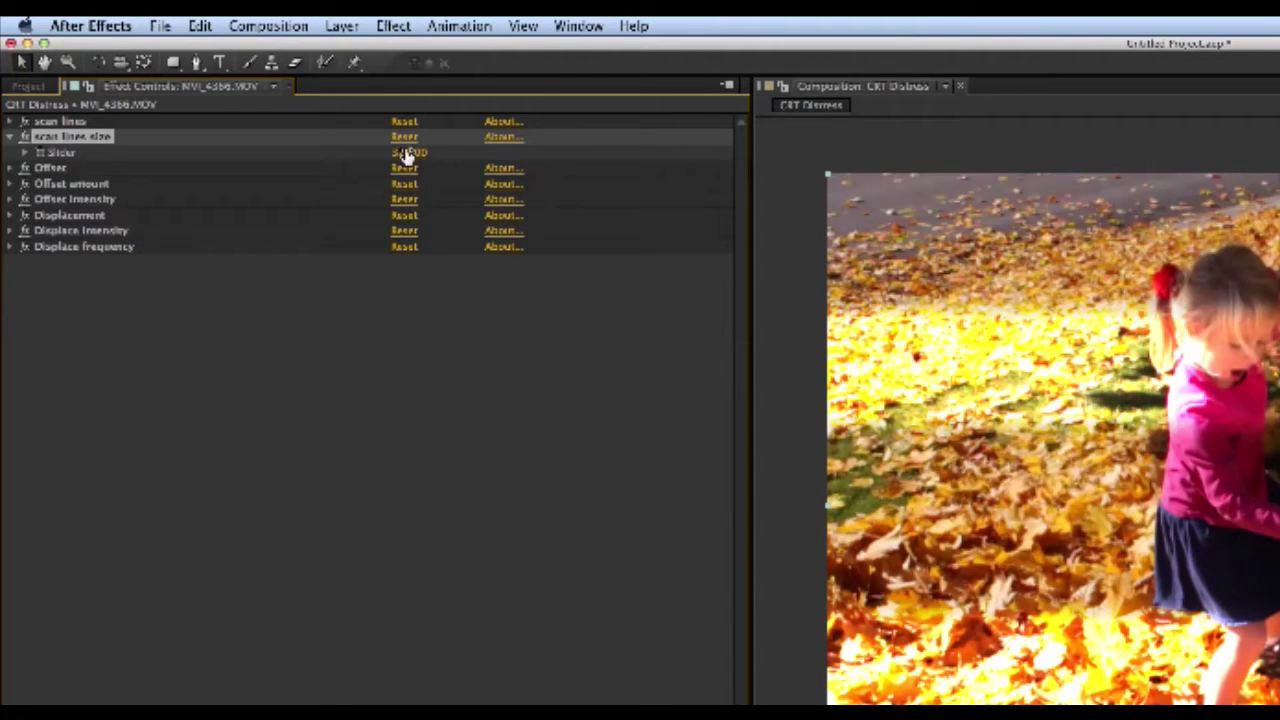
drag(406, 152, 40, 152)
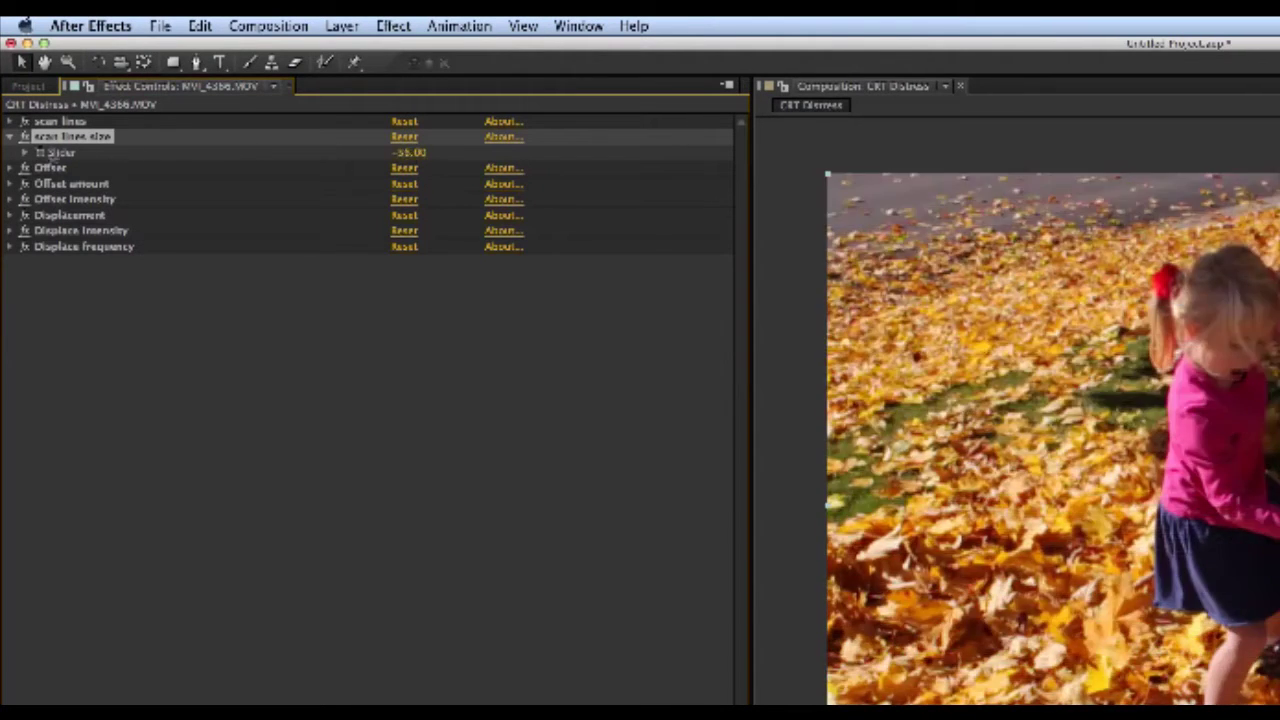
click(404, 152)
text(5)
key(Return)
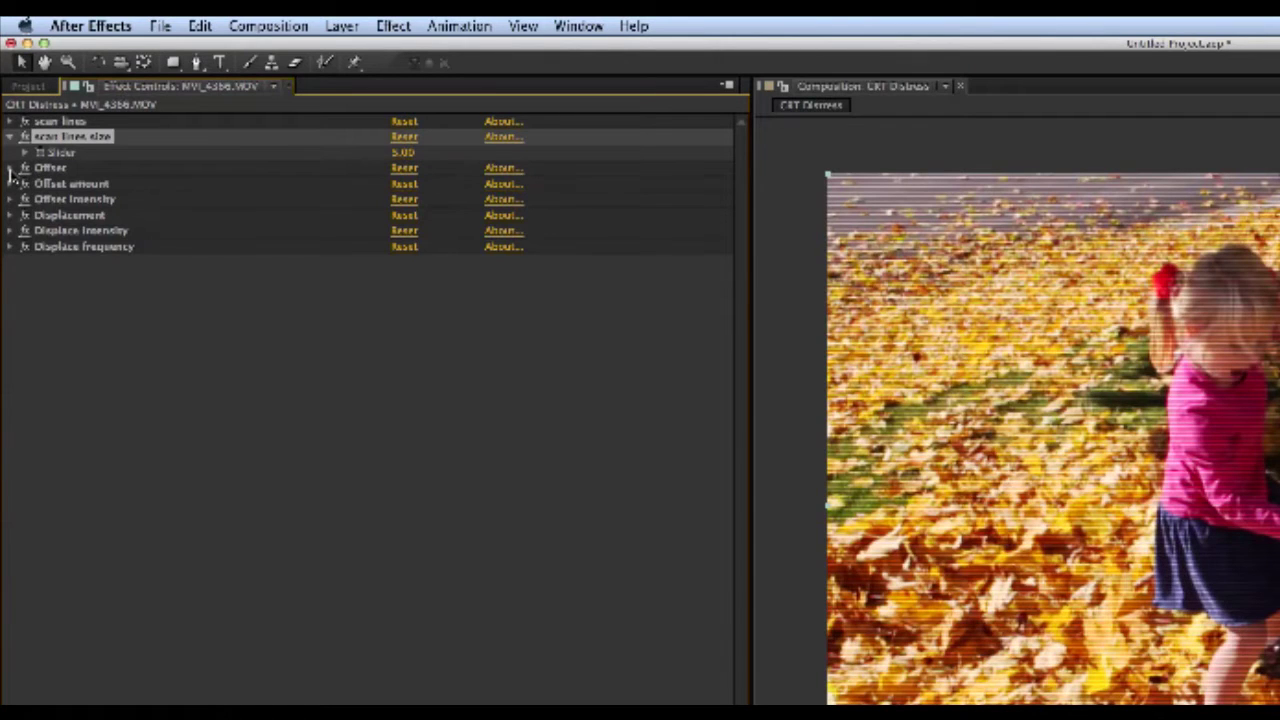
Expand the Offset, Offset amount and Offset intensity effects, and set Offset intensity to 47
click(11, 168)
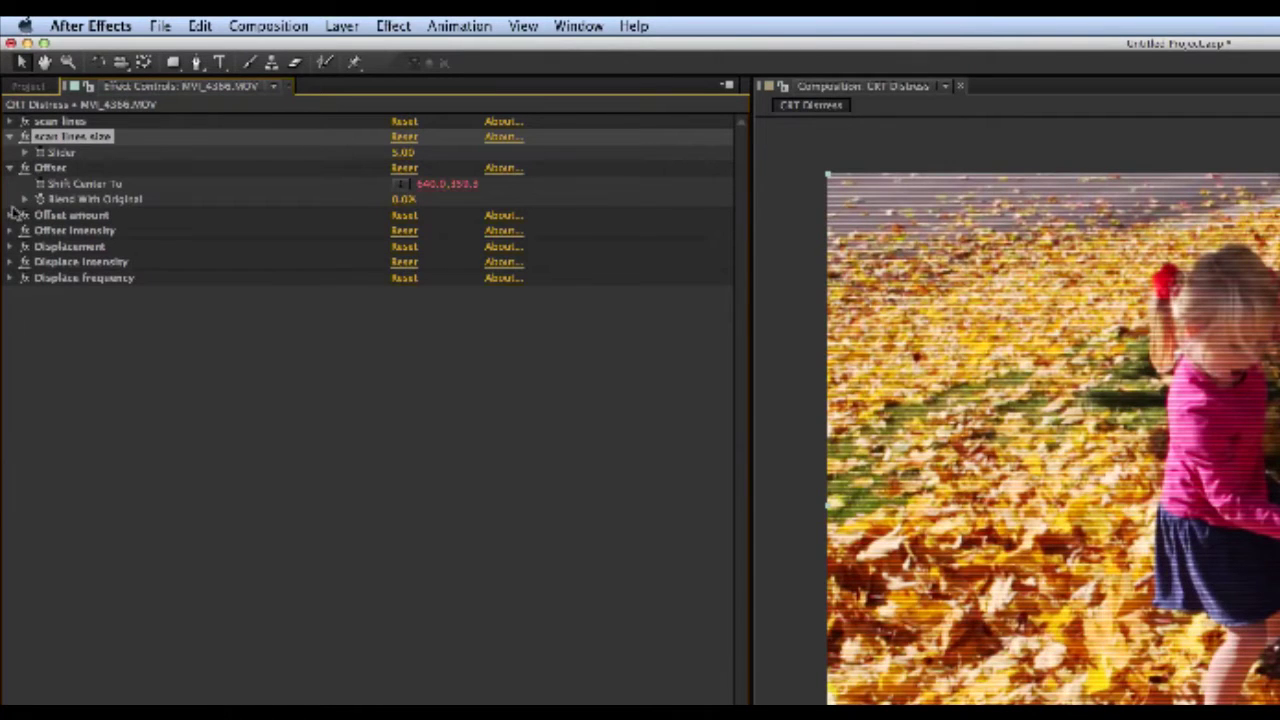
click(11, 215)
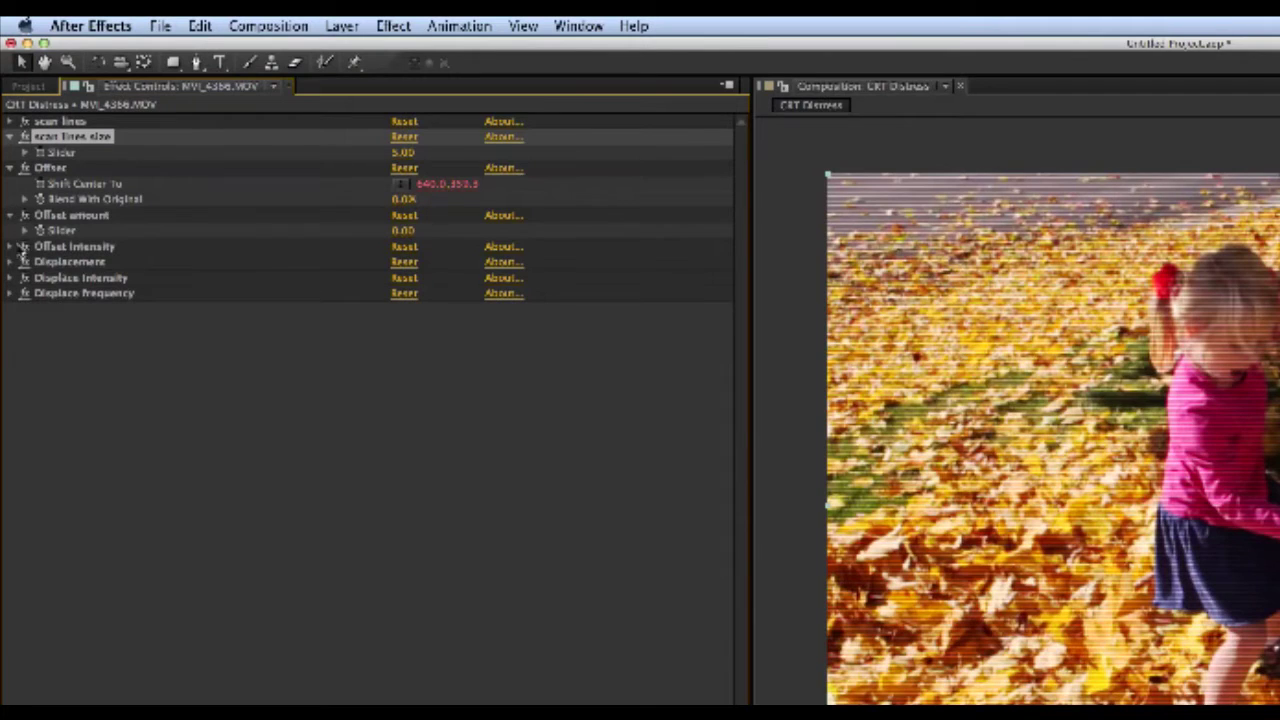
click(11, 246)
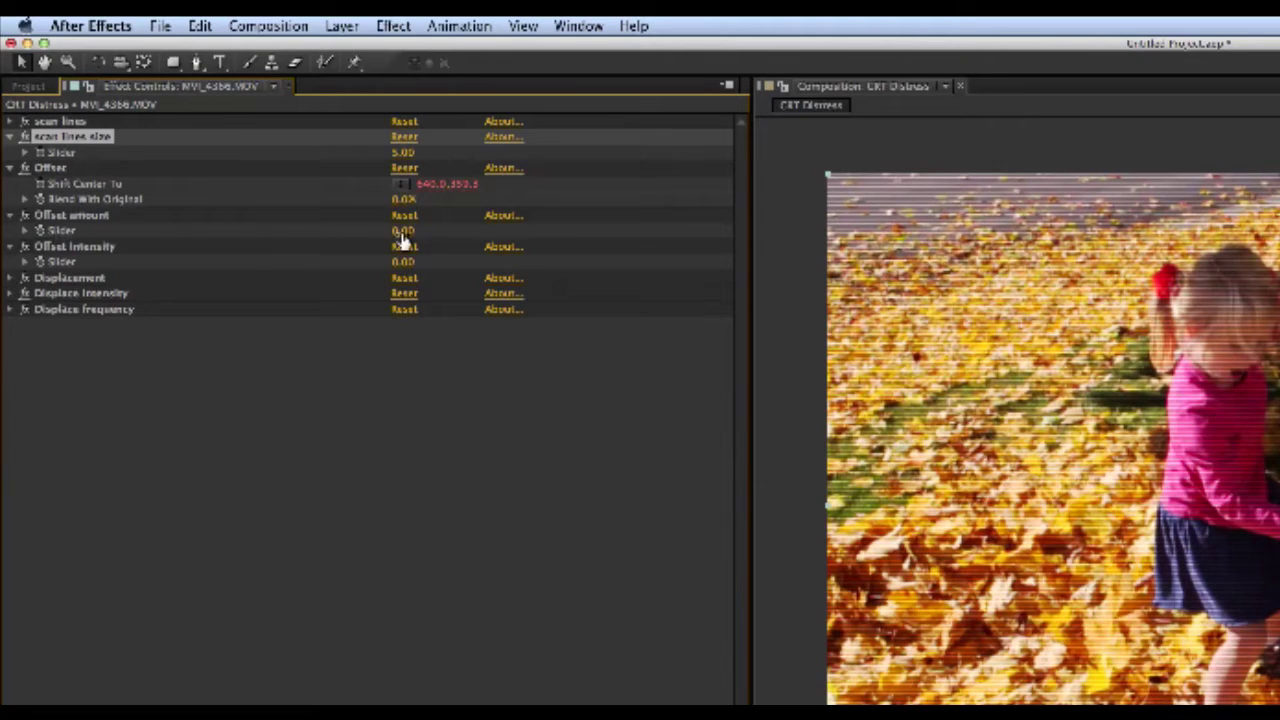
mouse_move(402, 237)
mouse_down()
mouse_move(1000, 240)
mouse_move(454, 214)
mouse_move(406, 230)
mouse_up()
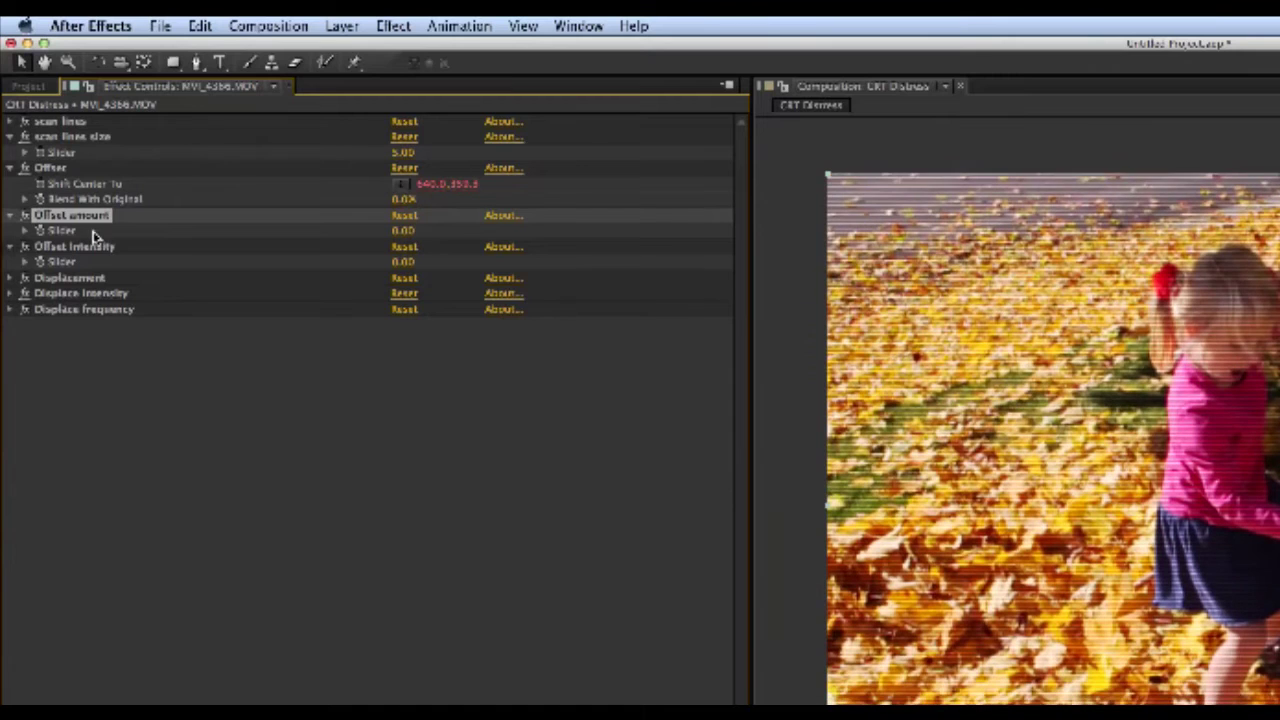
click(93, 249)
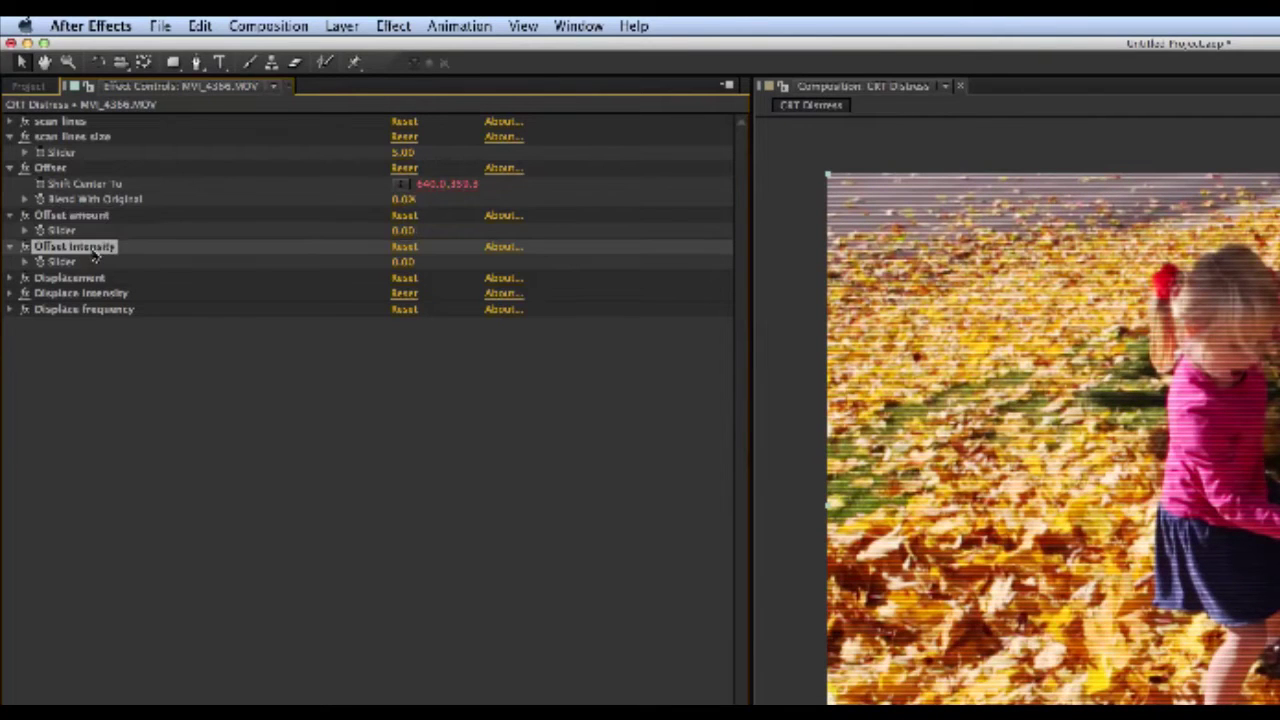
drag(401, 262, 452, 262)
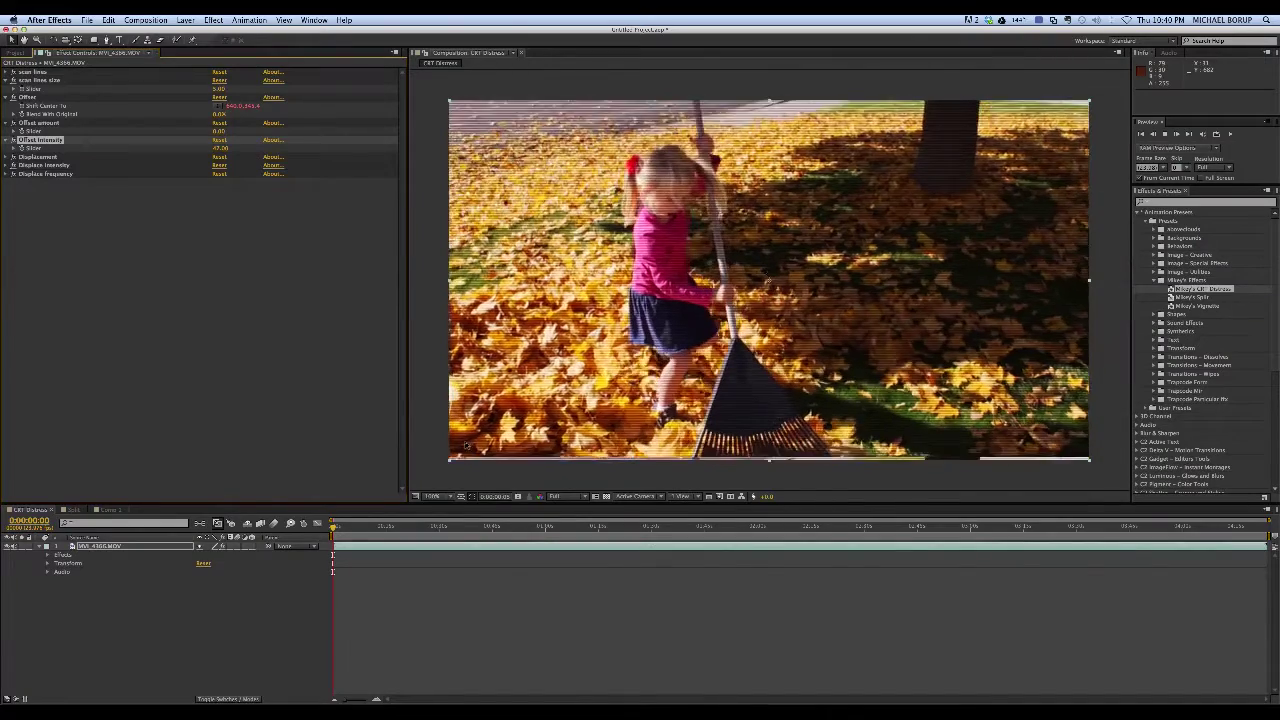
Preview the clip's offset jitter from the beginning of the composition
key(space)
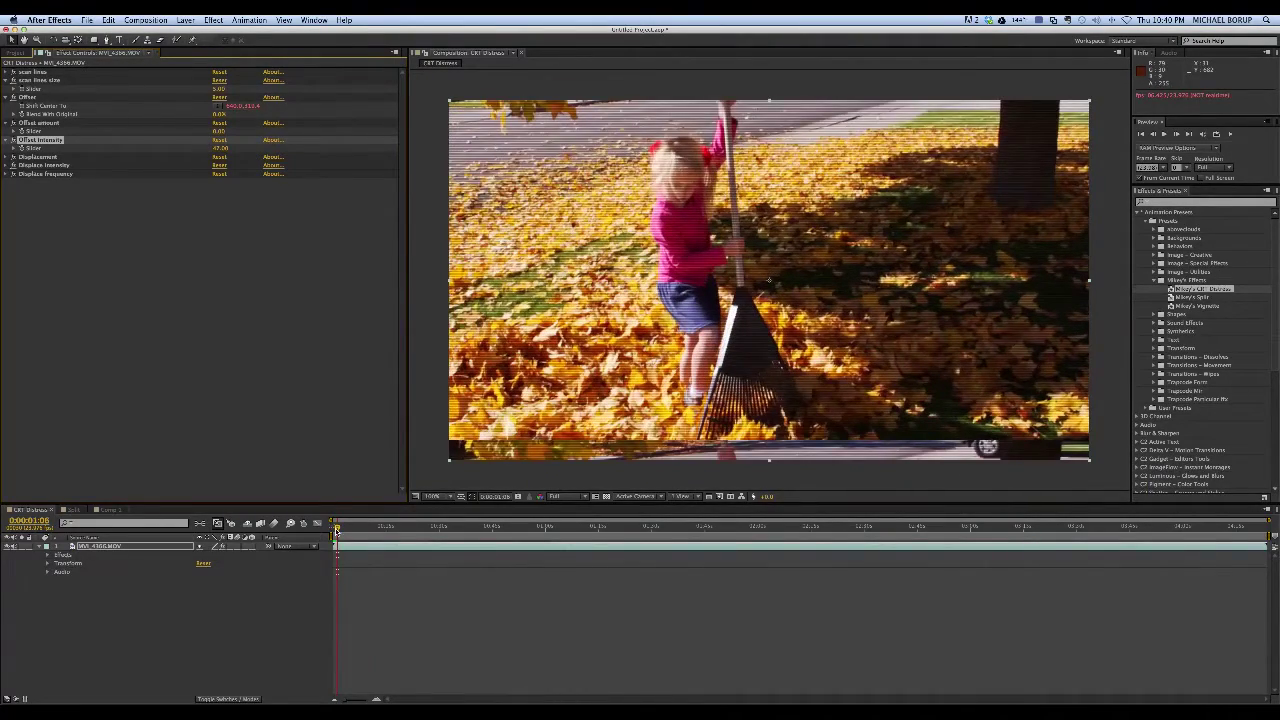
drag(336, 531, 329, 531)
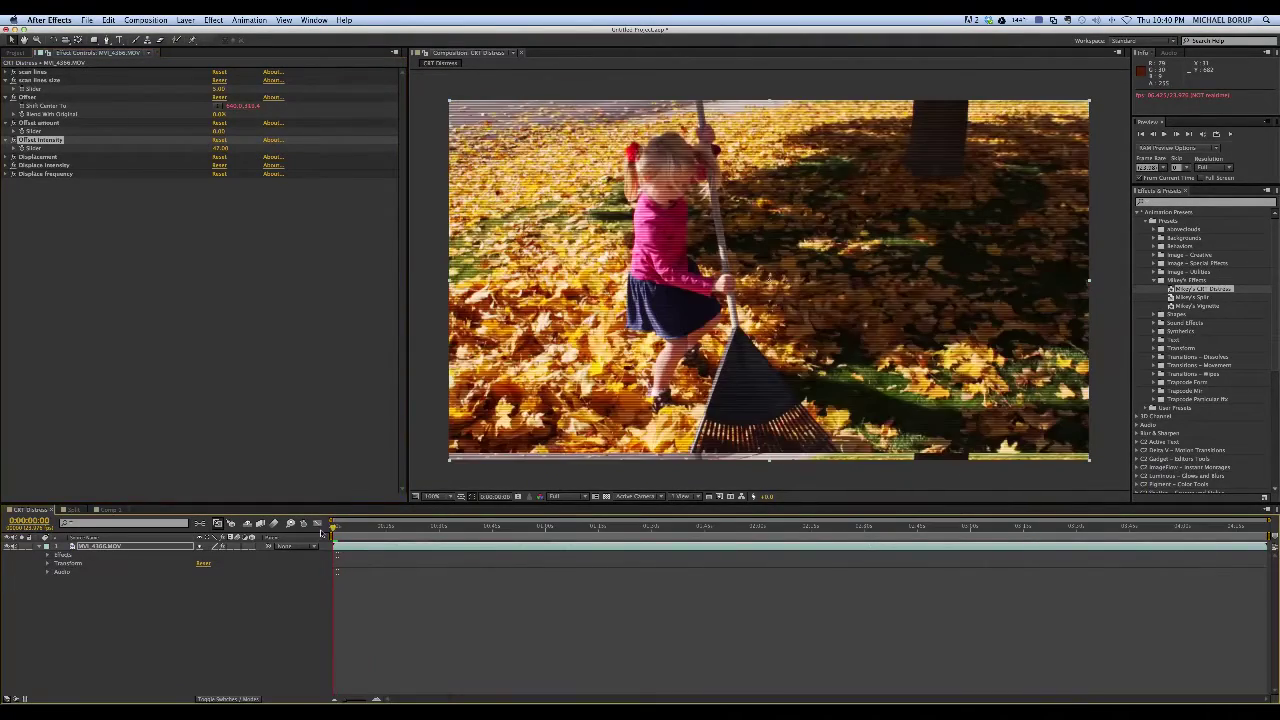
click(378, 699)
click(378, 699)
click(378, 699)
click(378, 699)
click(378, 699)
key(space)
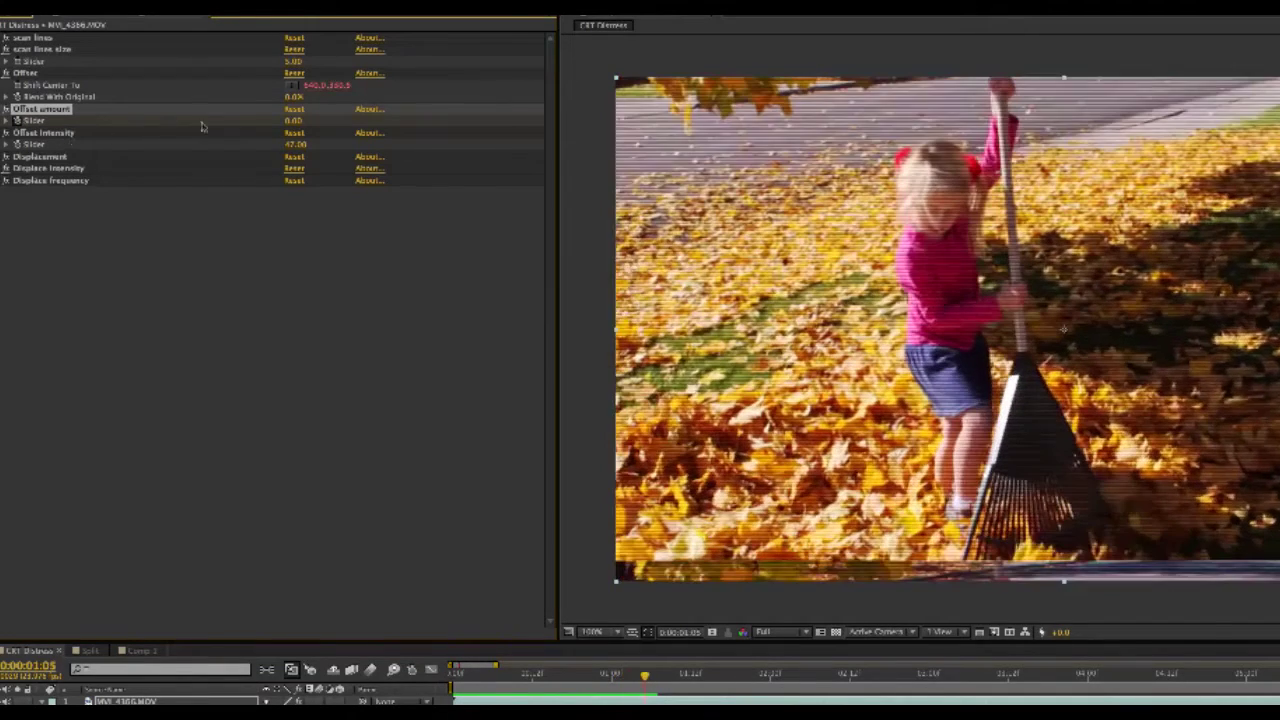
Animate the Offset amount up to 747 at 0:00:01:05 and play the result from the beginning
drag(291, 128, 465, 128)
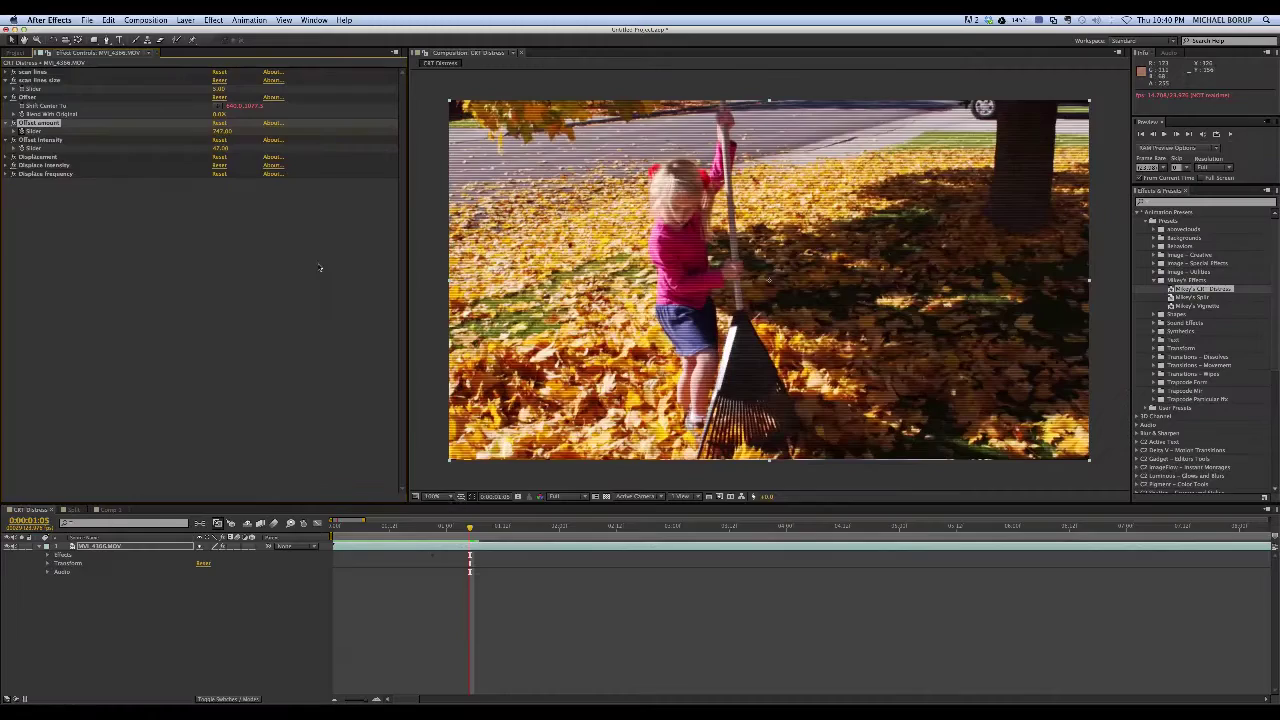
drag(443, 528, 313, 524)
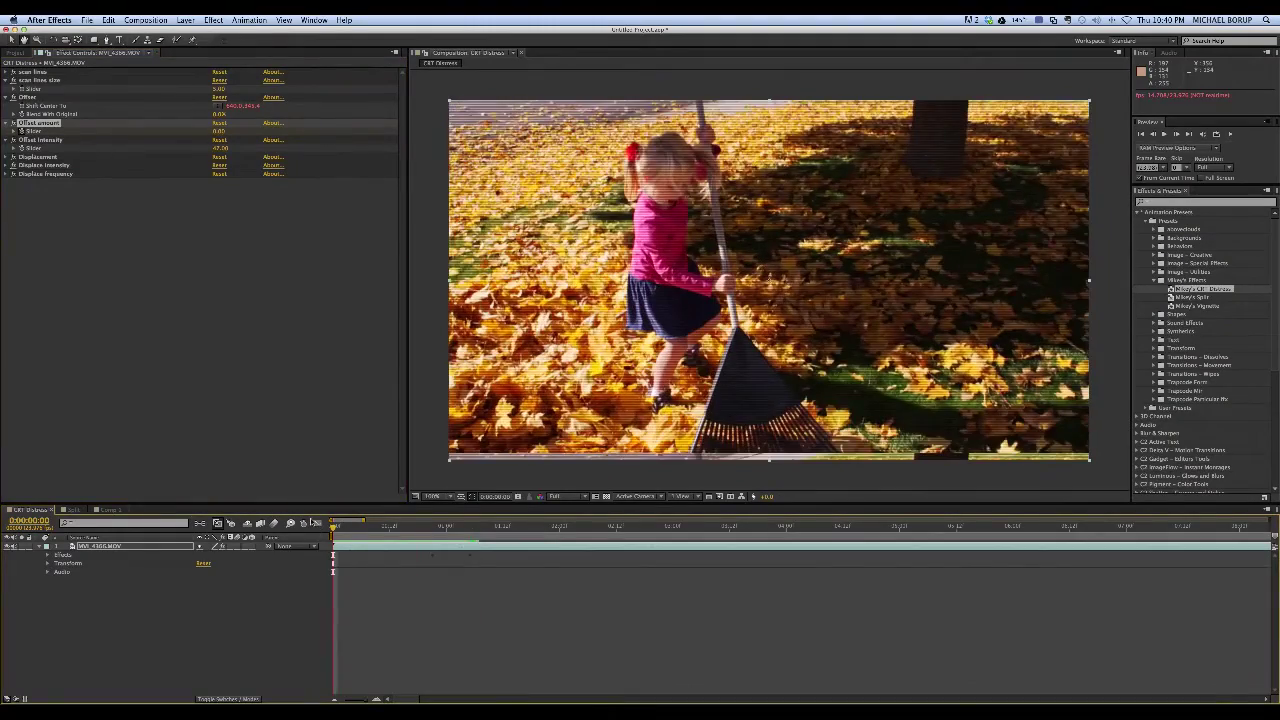
key(space)
key(space)
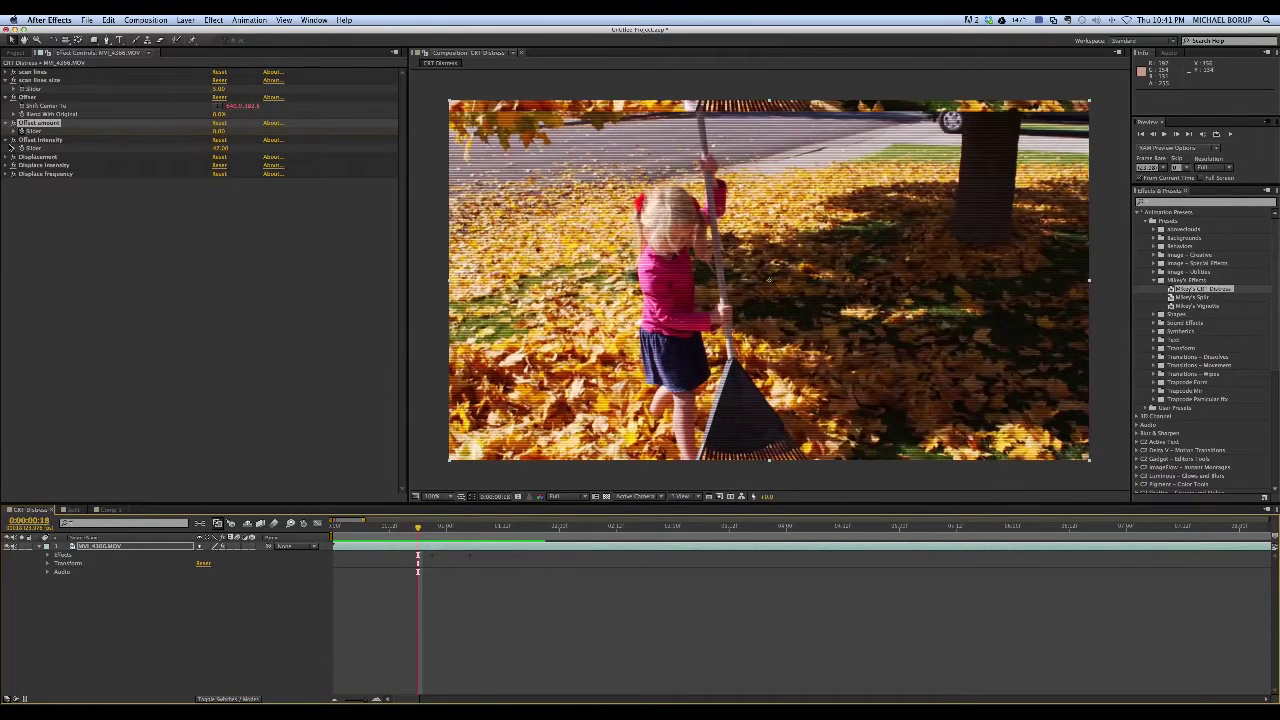
Keyframe Offset intensity starting at 47, try a much higher value, and lower it to about 10 at 0:00:01:04
click(24, 141)
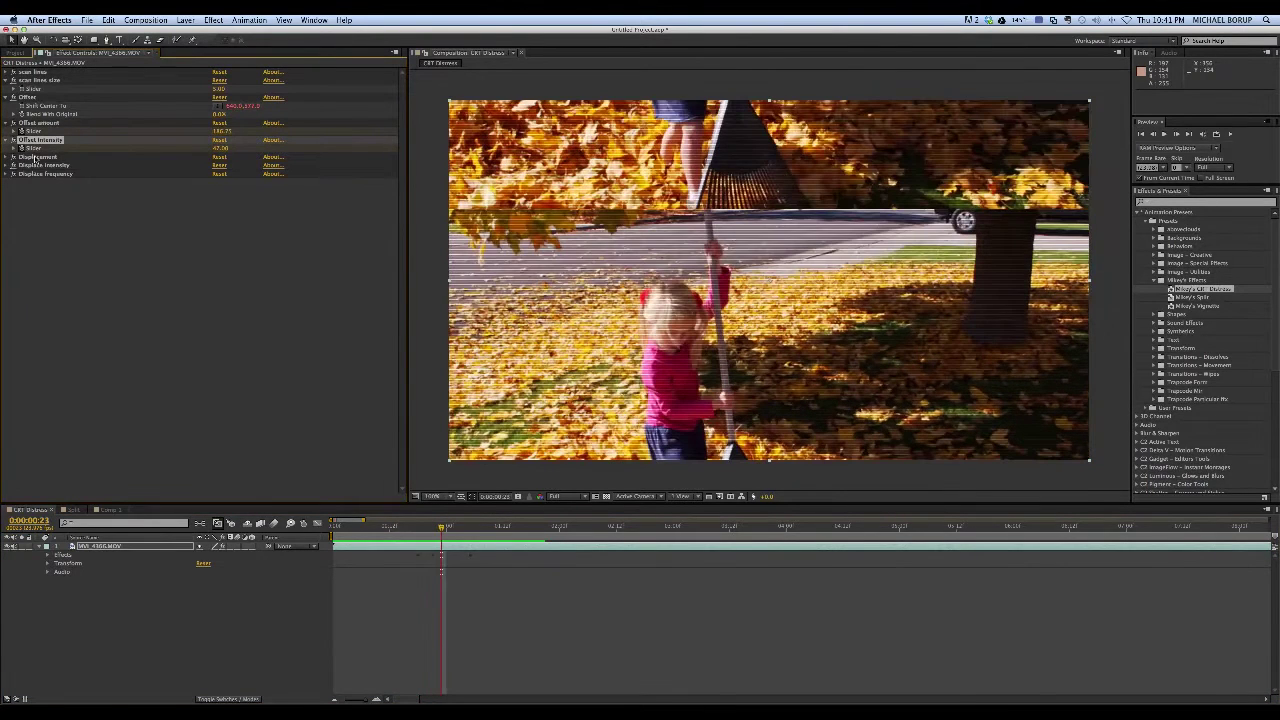
drag(231, 148, 393, 160)
key(space)
key(space)
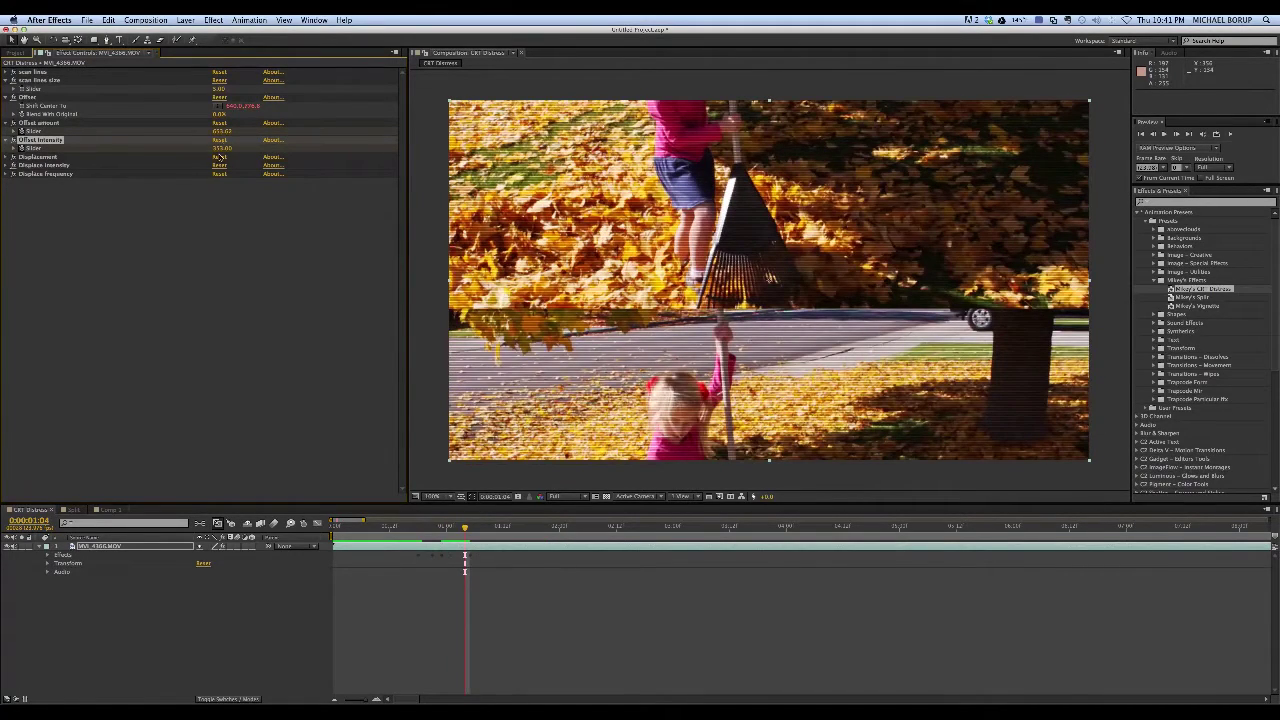
drag(224, 150, 53, 148)
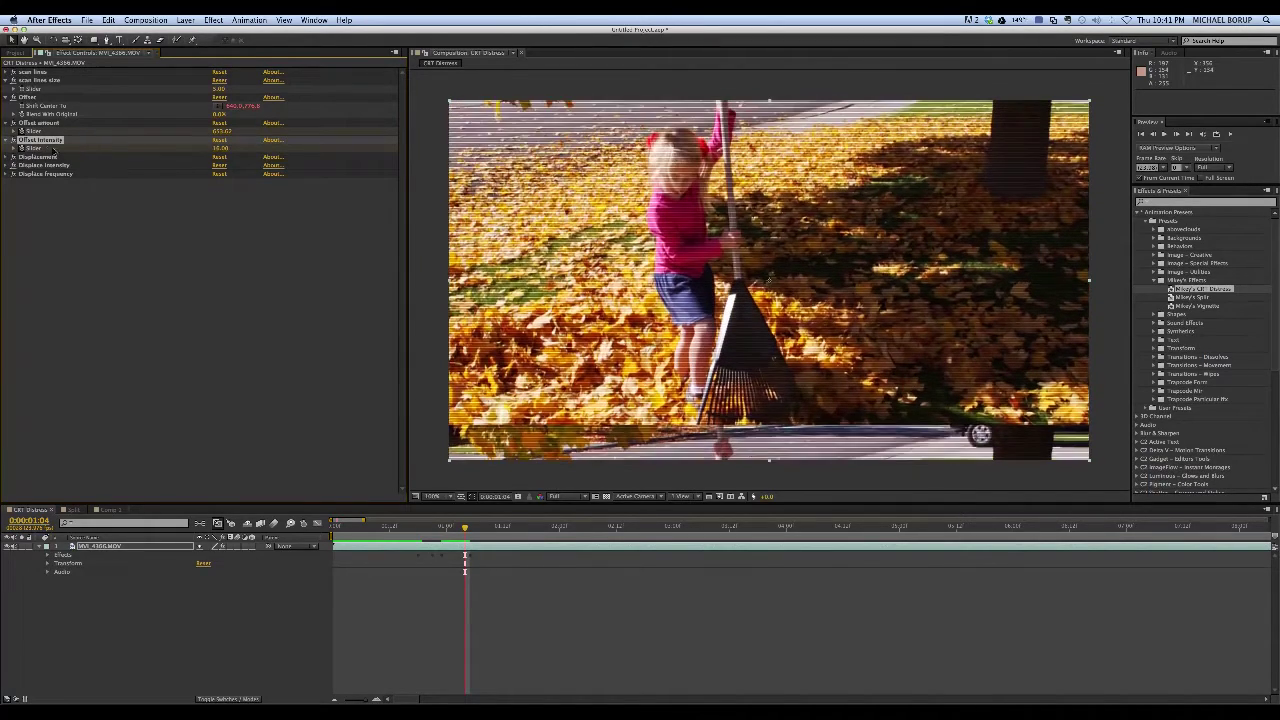
Play back the combined Offset amount and Offset intensity animation, and return to the first frame
drag(416, 526, 399, 527)
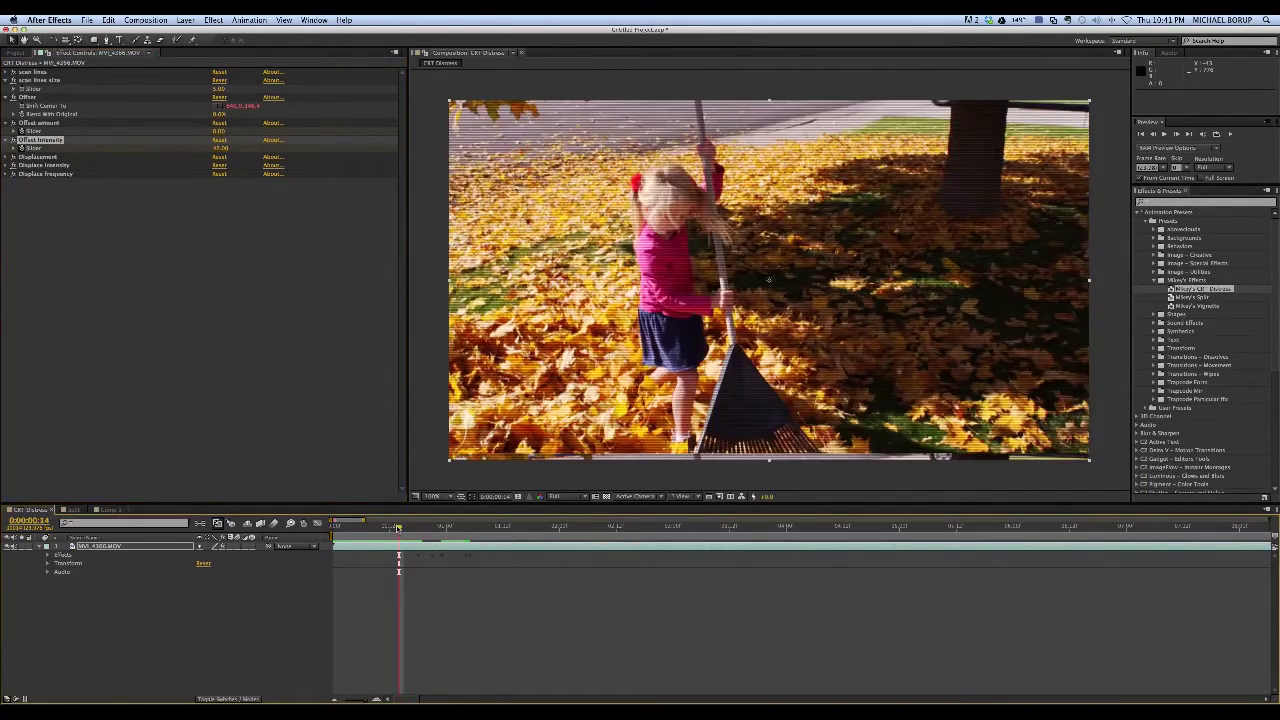
key(space)
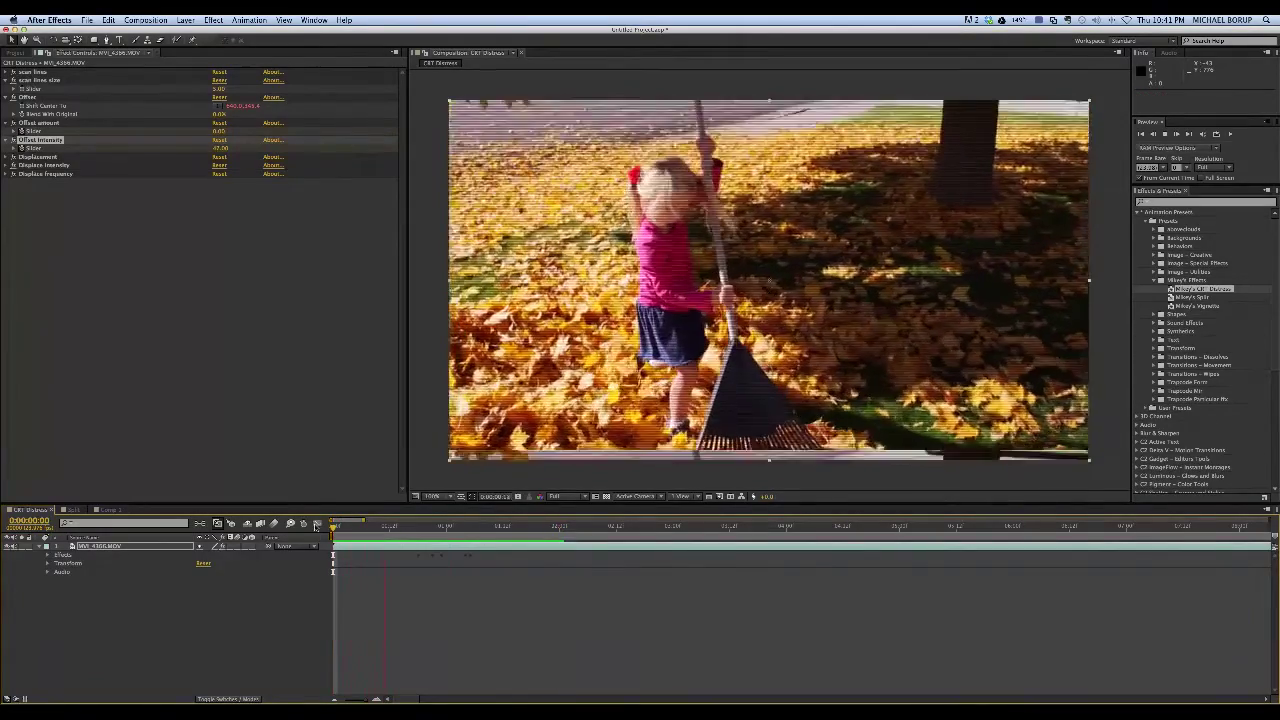
key(space)
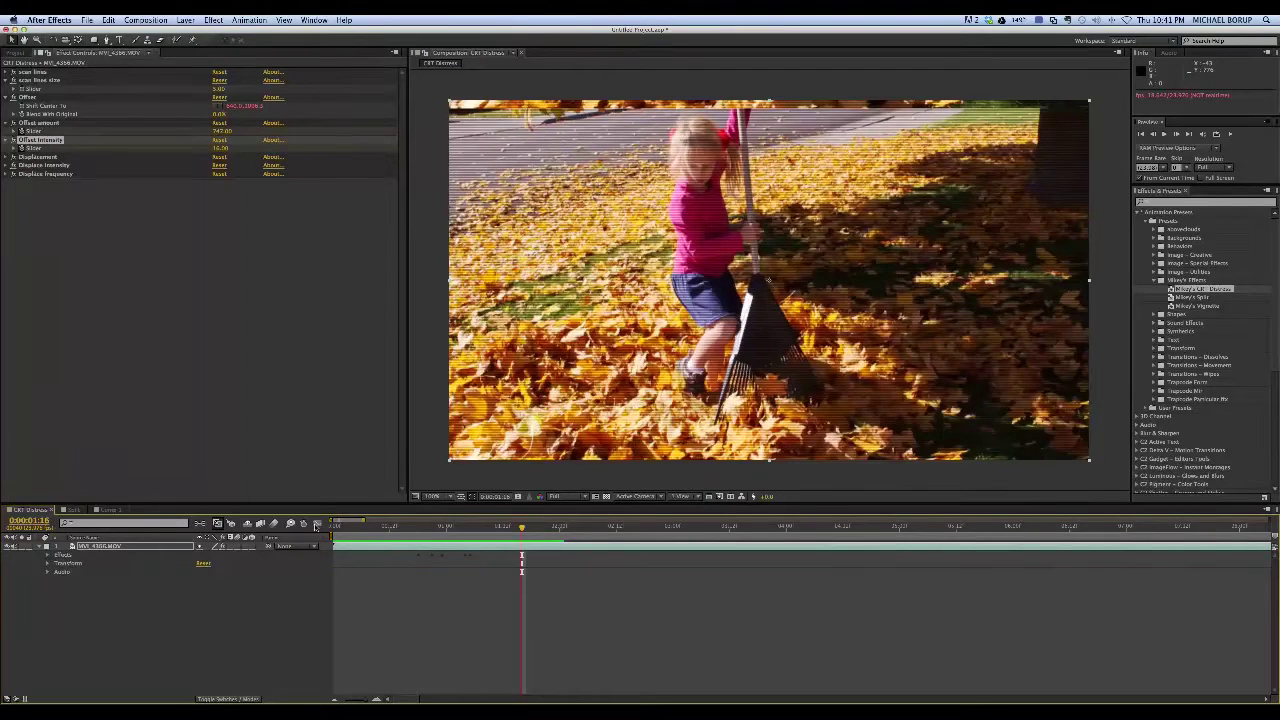
key(Home)
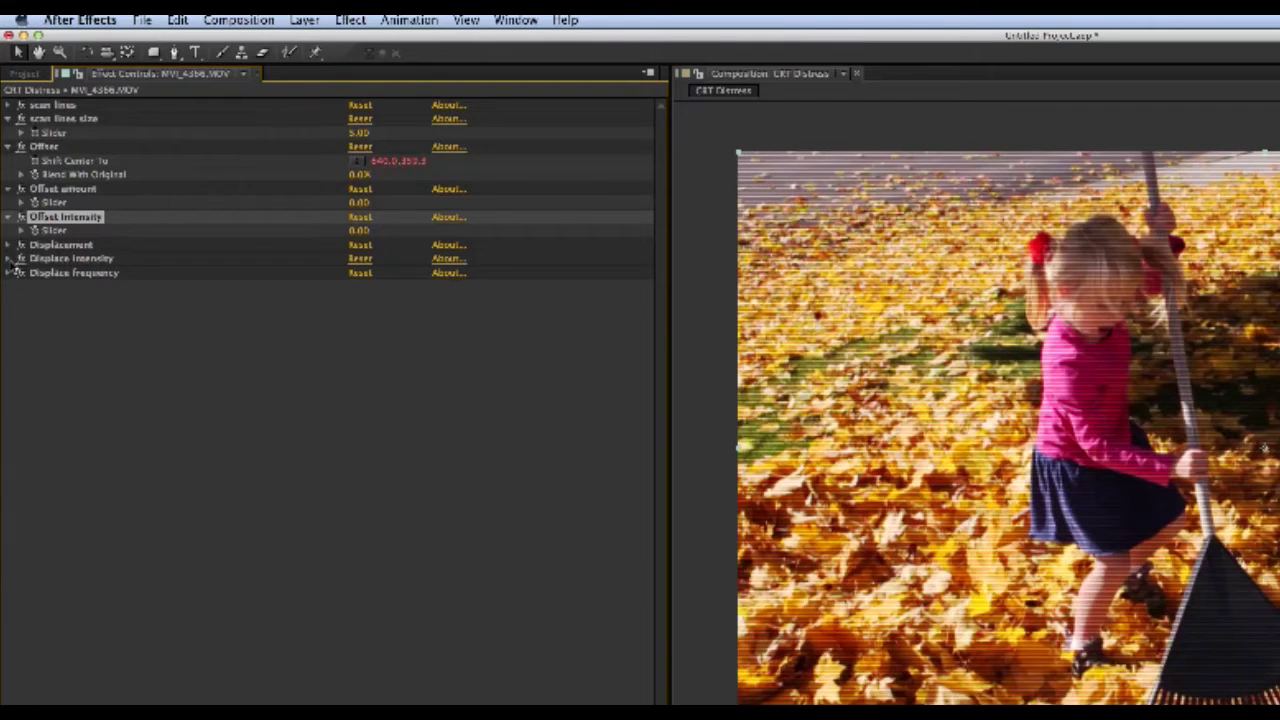
Expand the two Displace slider effects, set Displace intensity to 118 and raise the Displace frequency
click(20, 258)
click(20, 286)
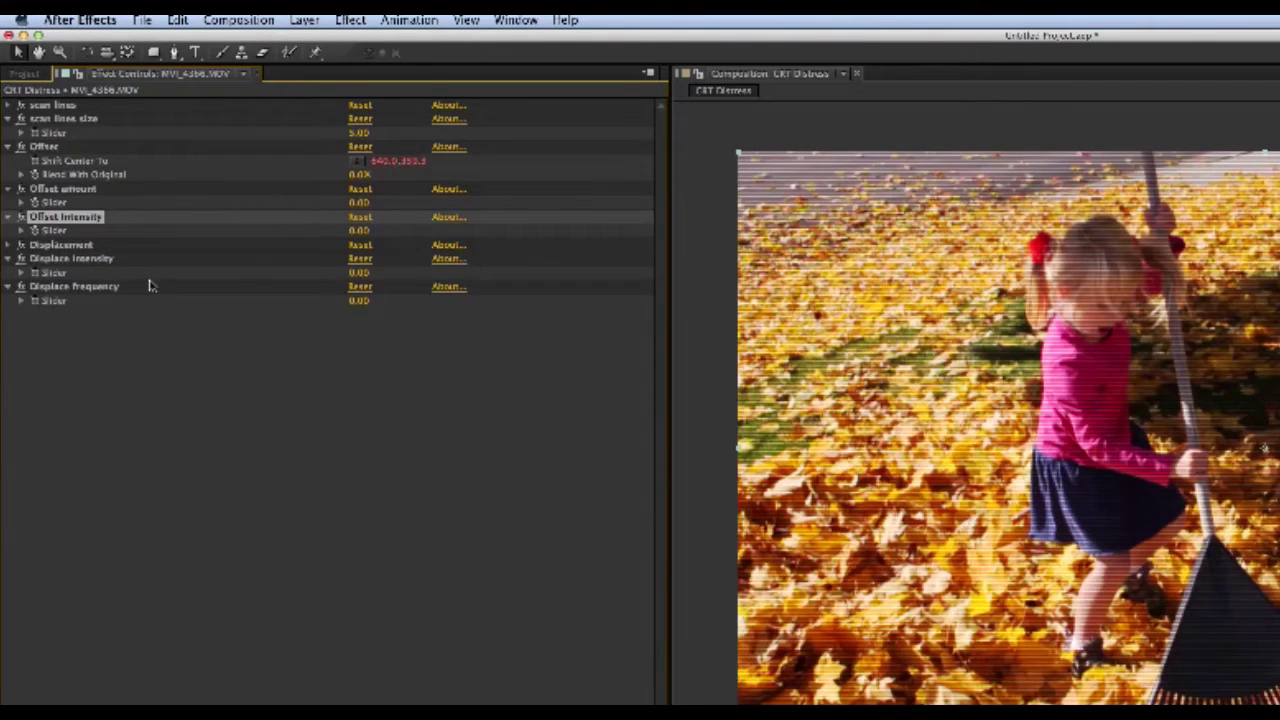
drag(358, 272, 455, 277)
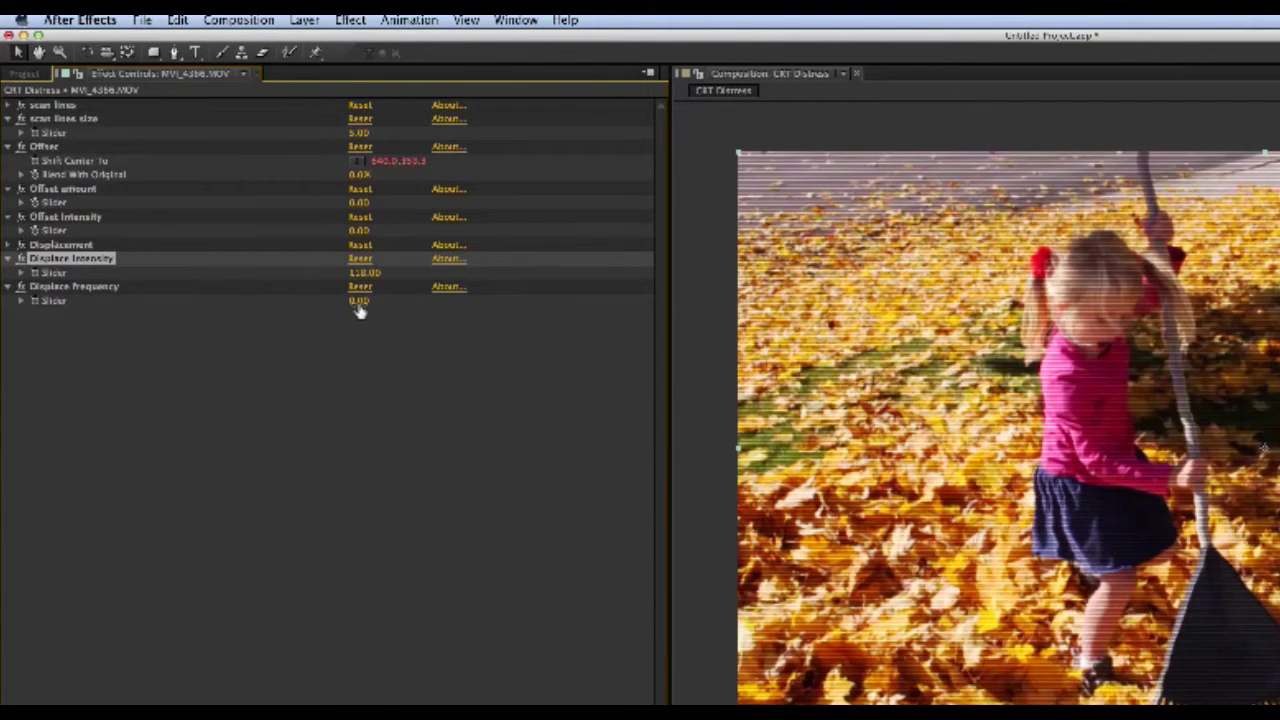
drag(360, 302, 391, 302)
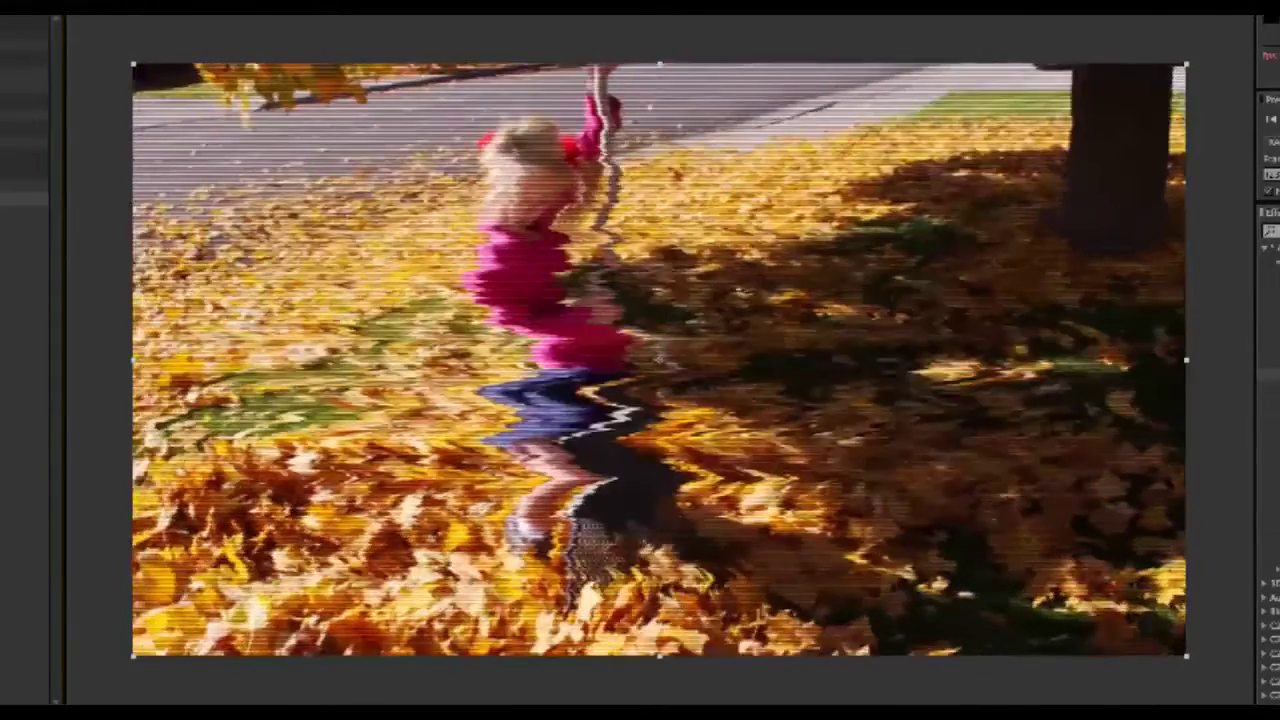
Preview the displacement, set Offset intensity to 50 and Displace intensity to about 36, and play back the combined distortion
key(space)
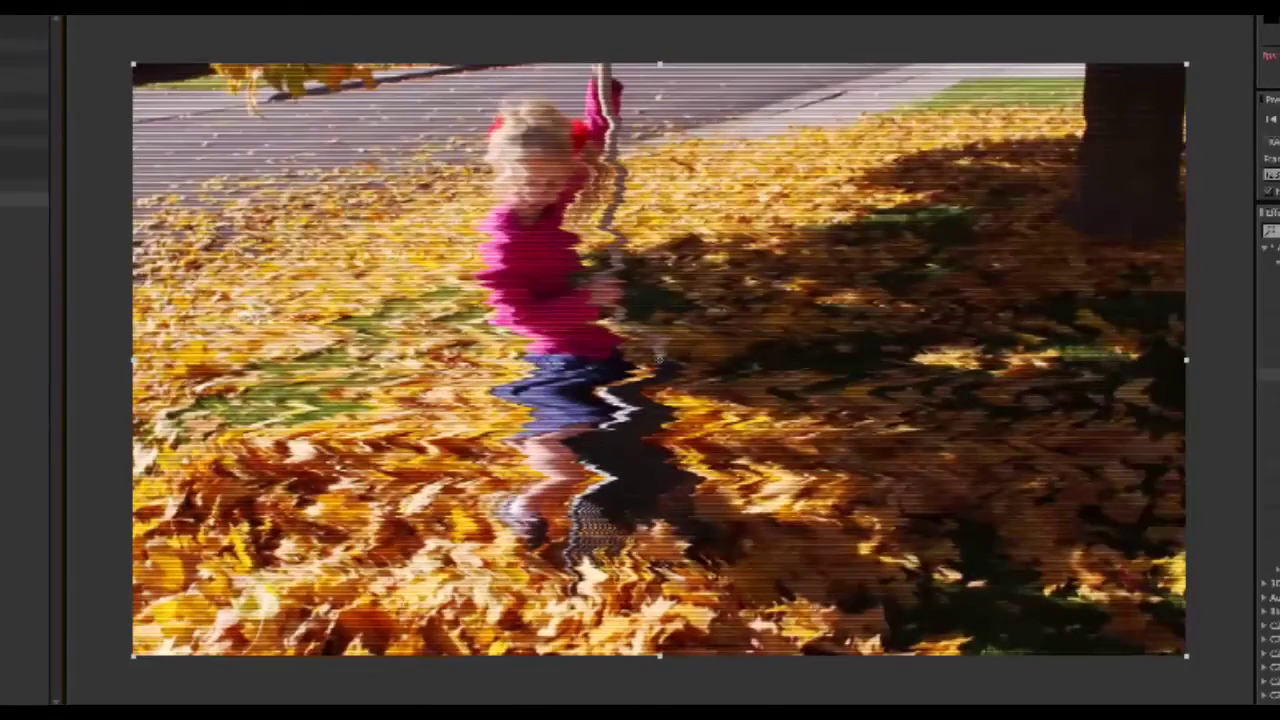
key(space)
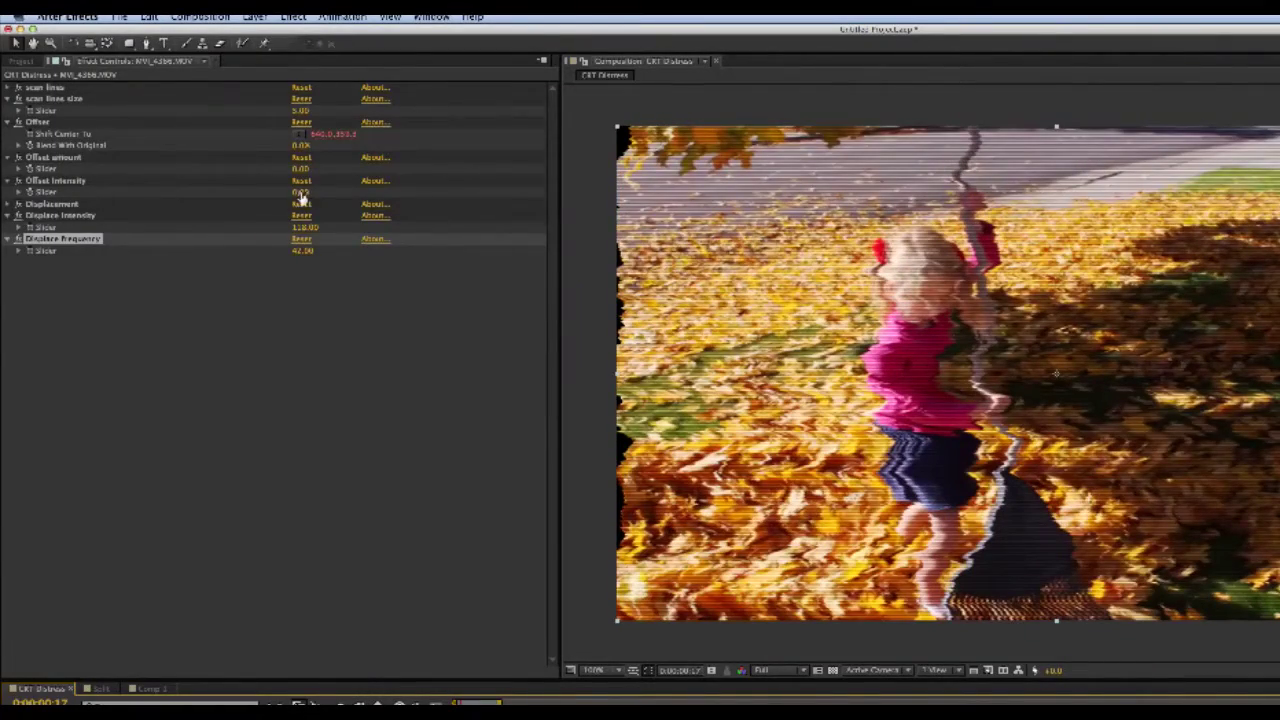
drag(301, 193, 338, 192)
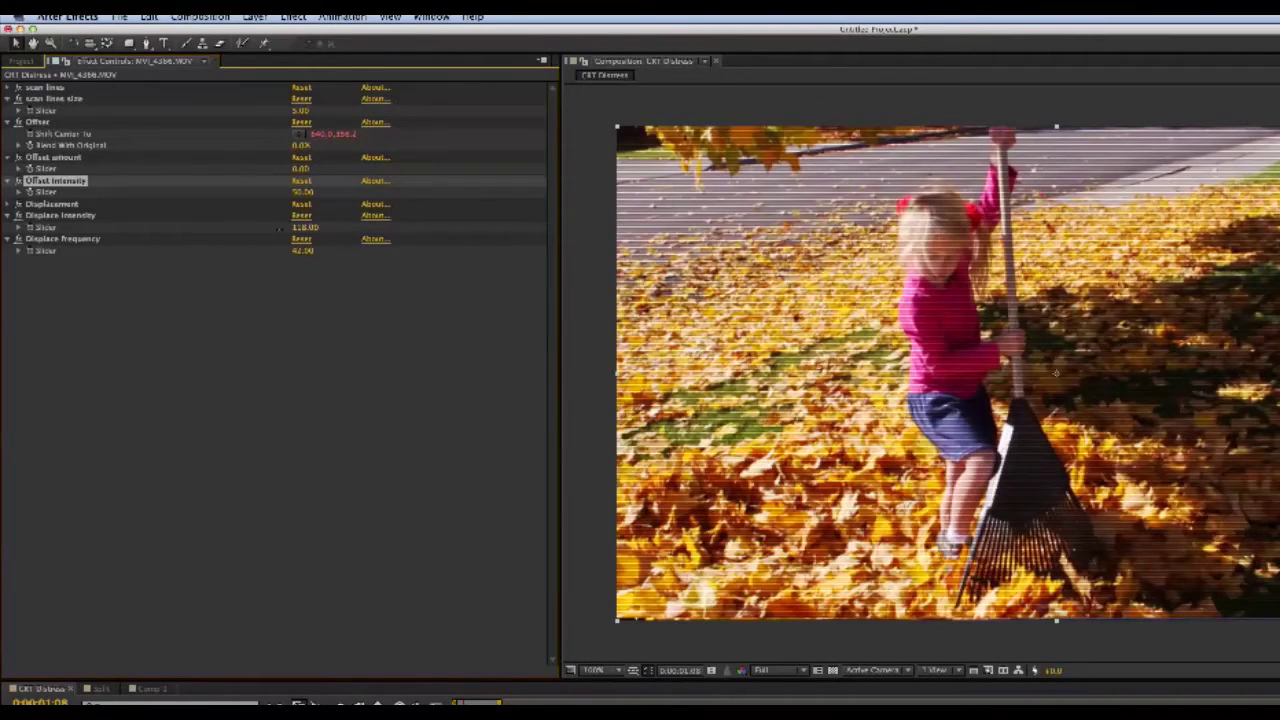
drag(280, 228, 251, 229)
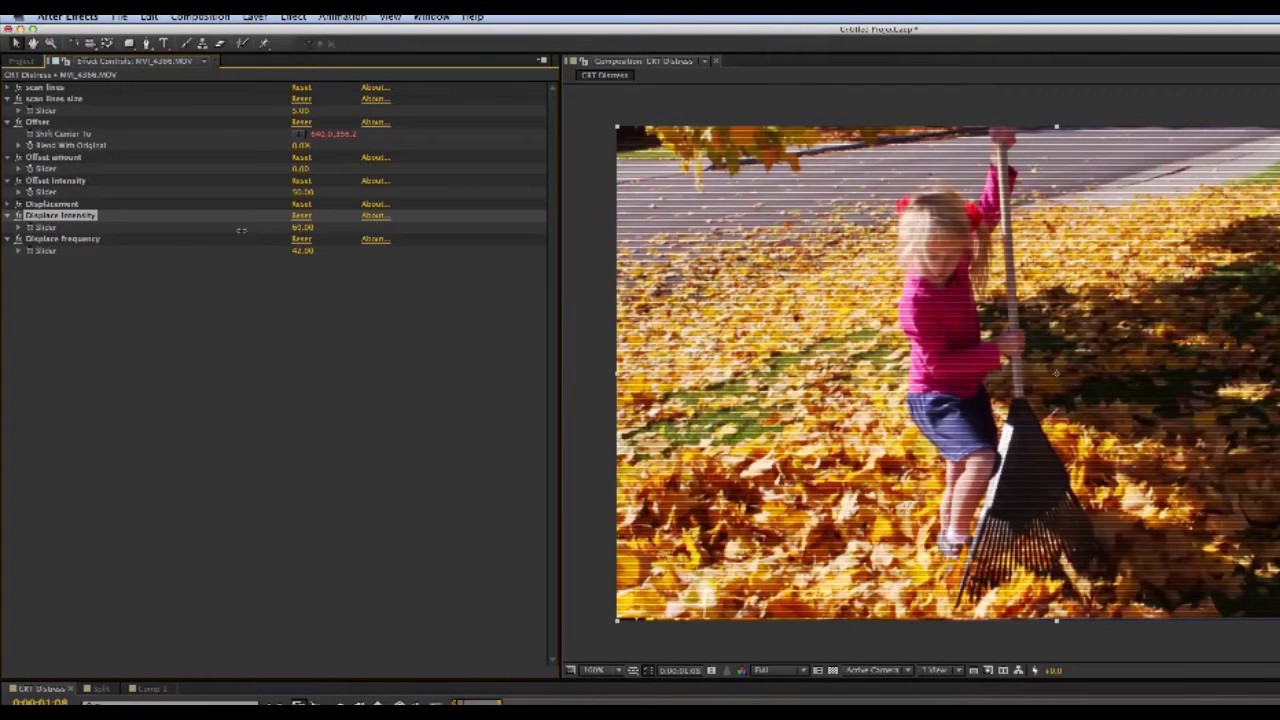
key(space)
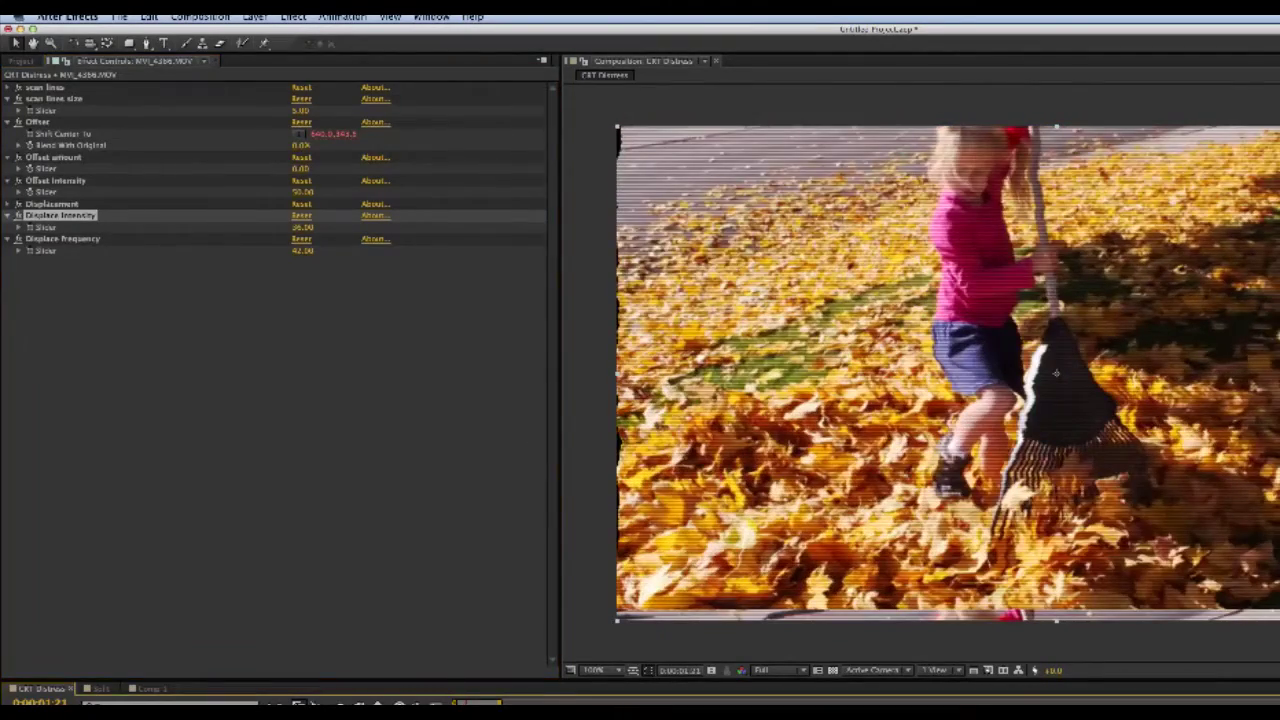
key(Escape)
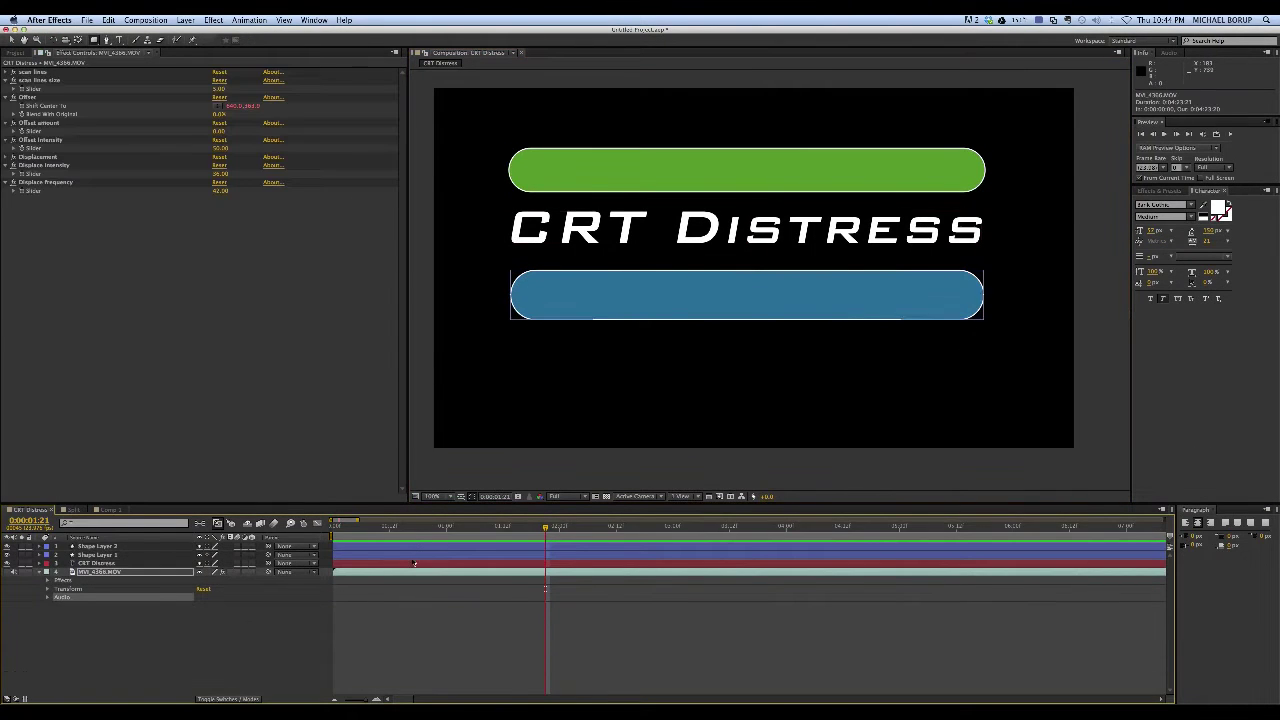
Return to the first frame and add a new adjustment layer above the shapes and title
drag(418, 527, 328, 527)
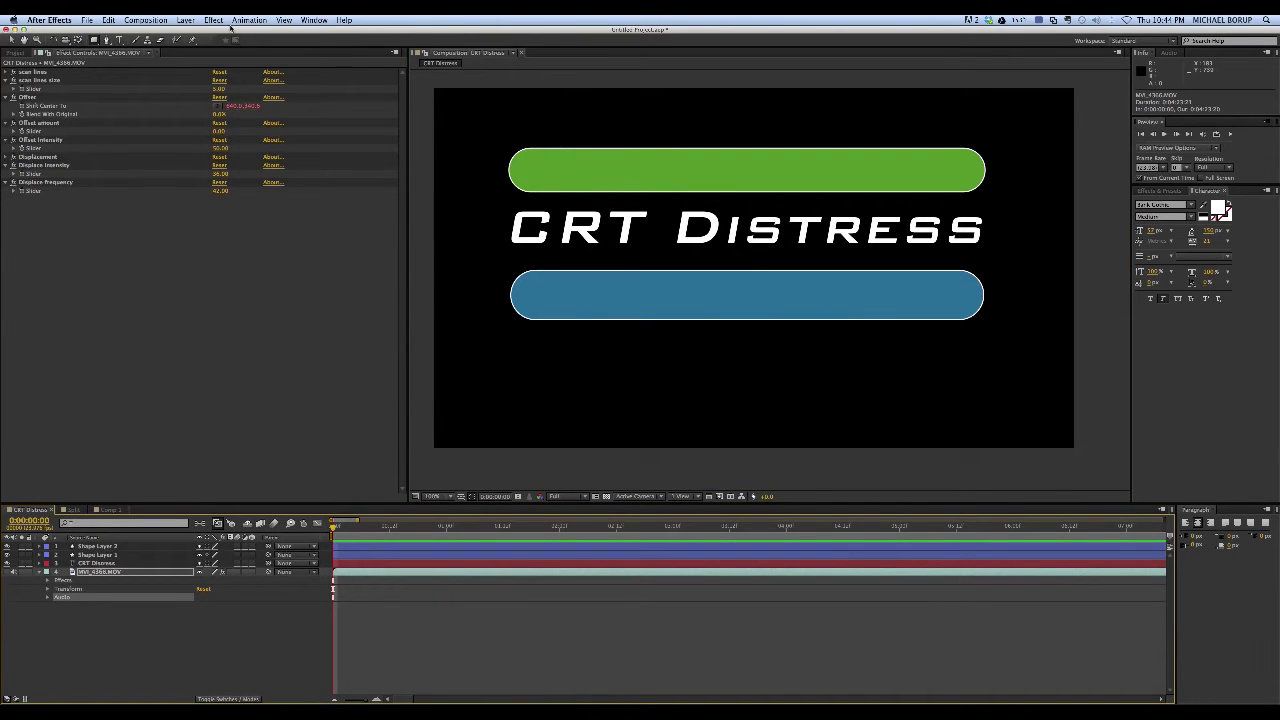
click(189, 20)
mouse_move(200, 32)
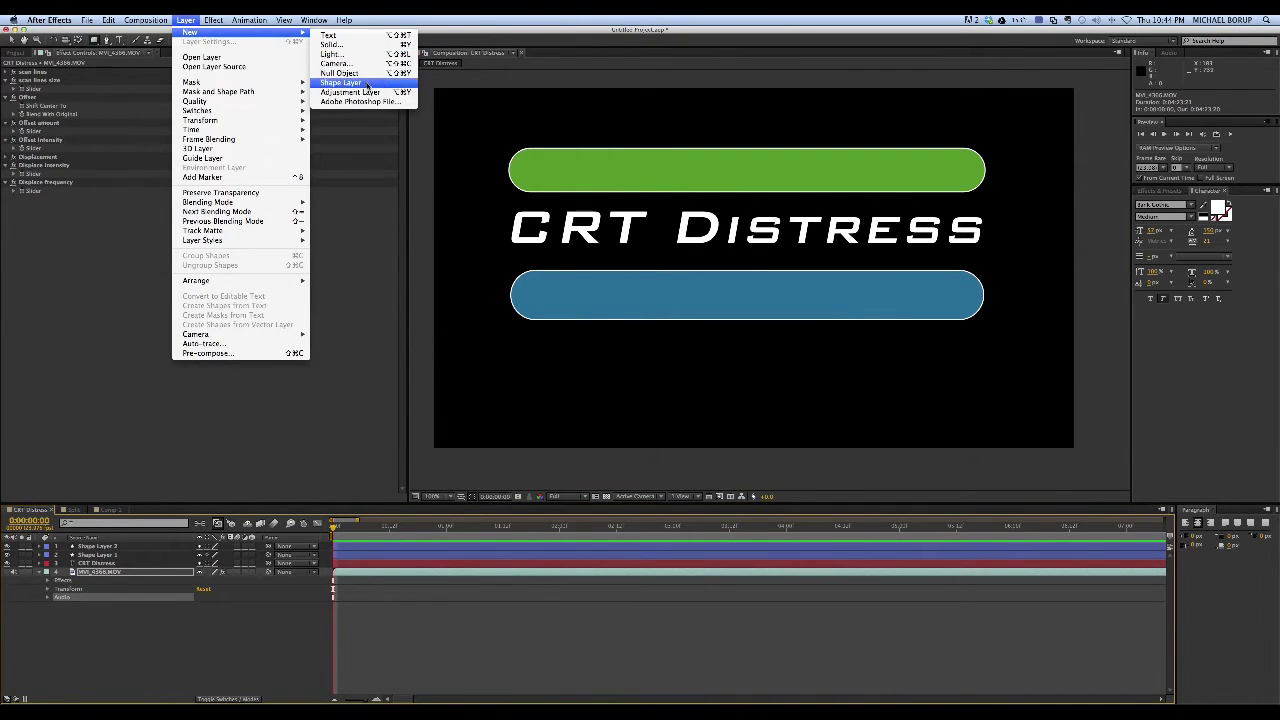
click(350, 92)
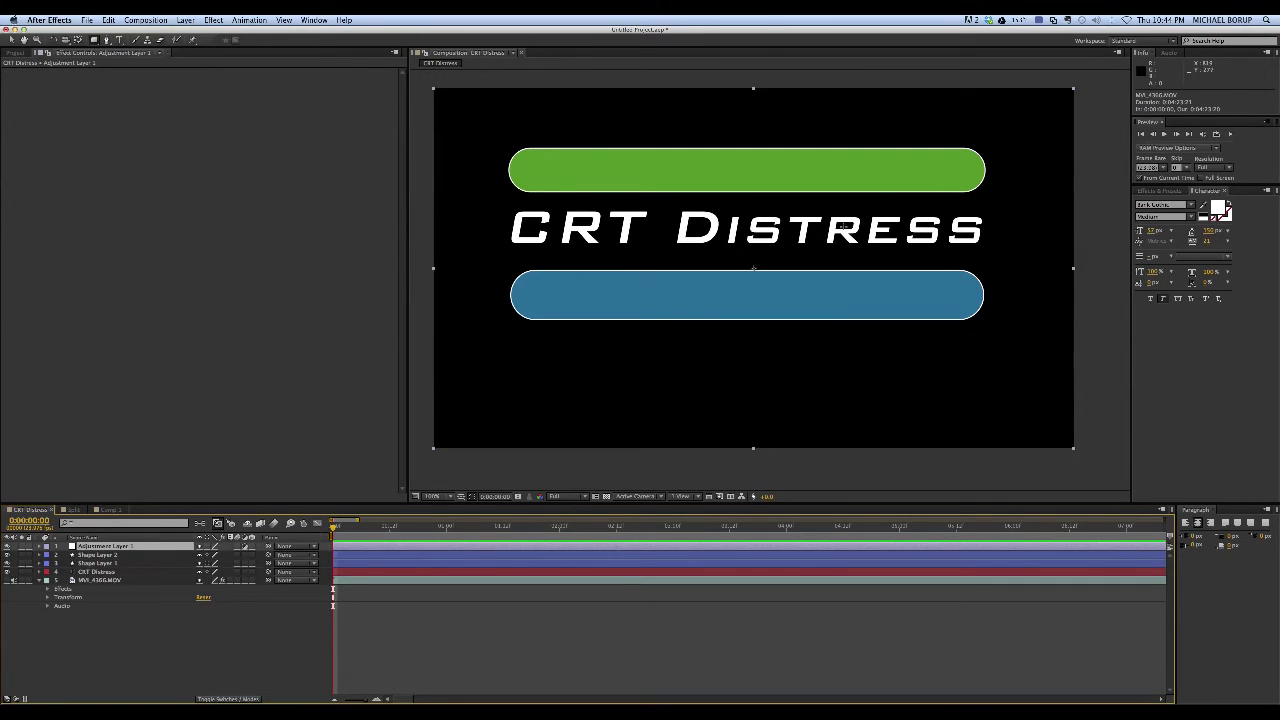
Apply the Mikey's CRT Distress preset to the adjustment layer and collapse its scan lines effect
click(1166, 192)
drag(1192, 289, 533, 548)
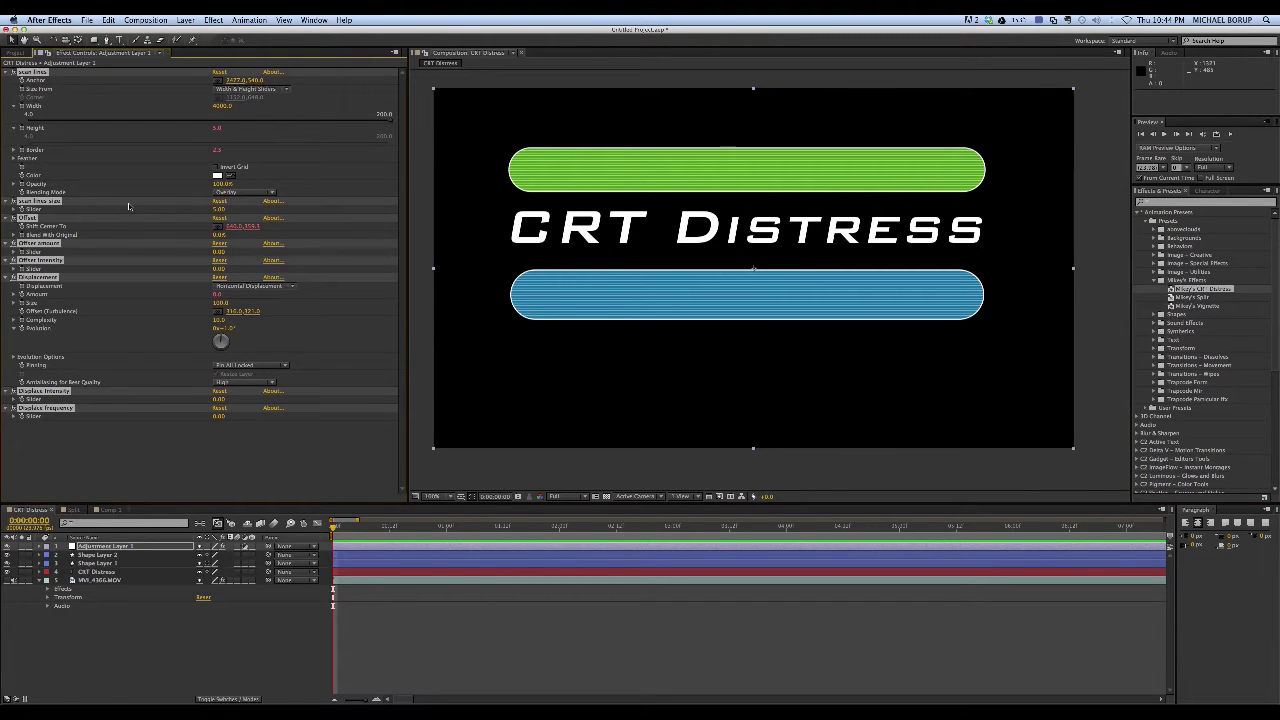
click(142, 358)
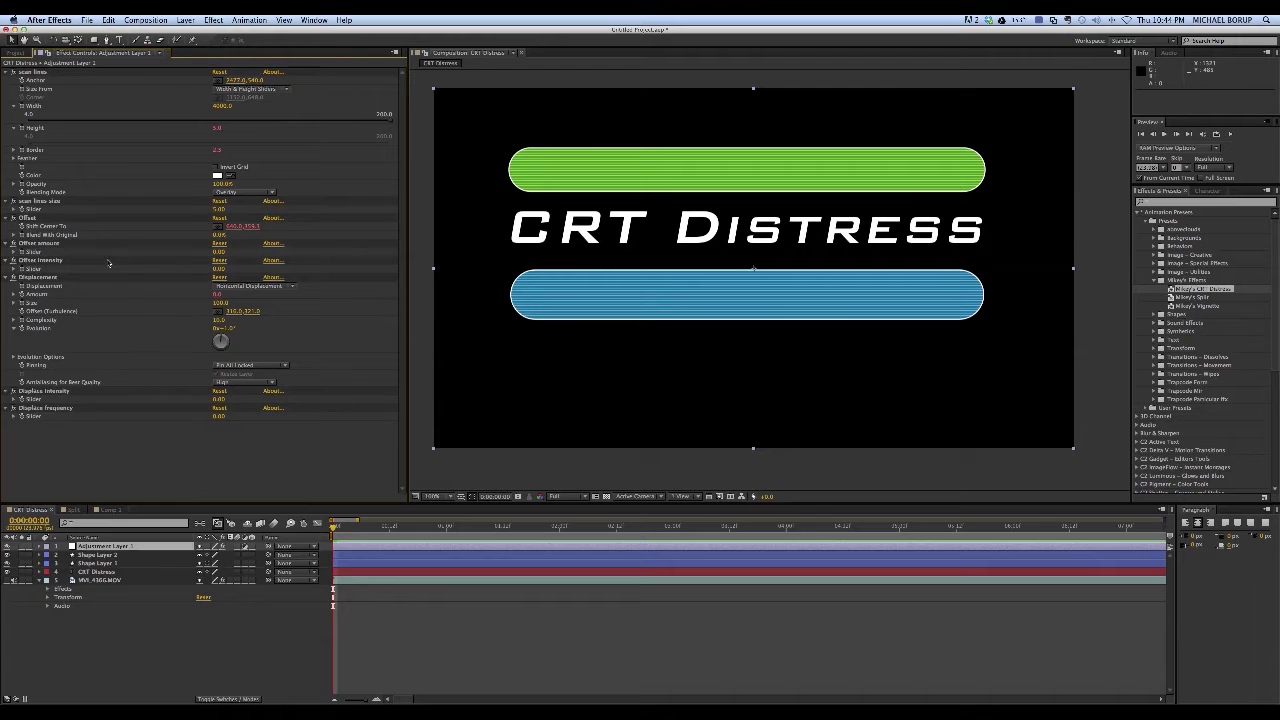
click(7, 73)
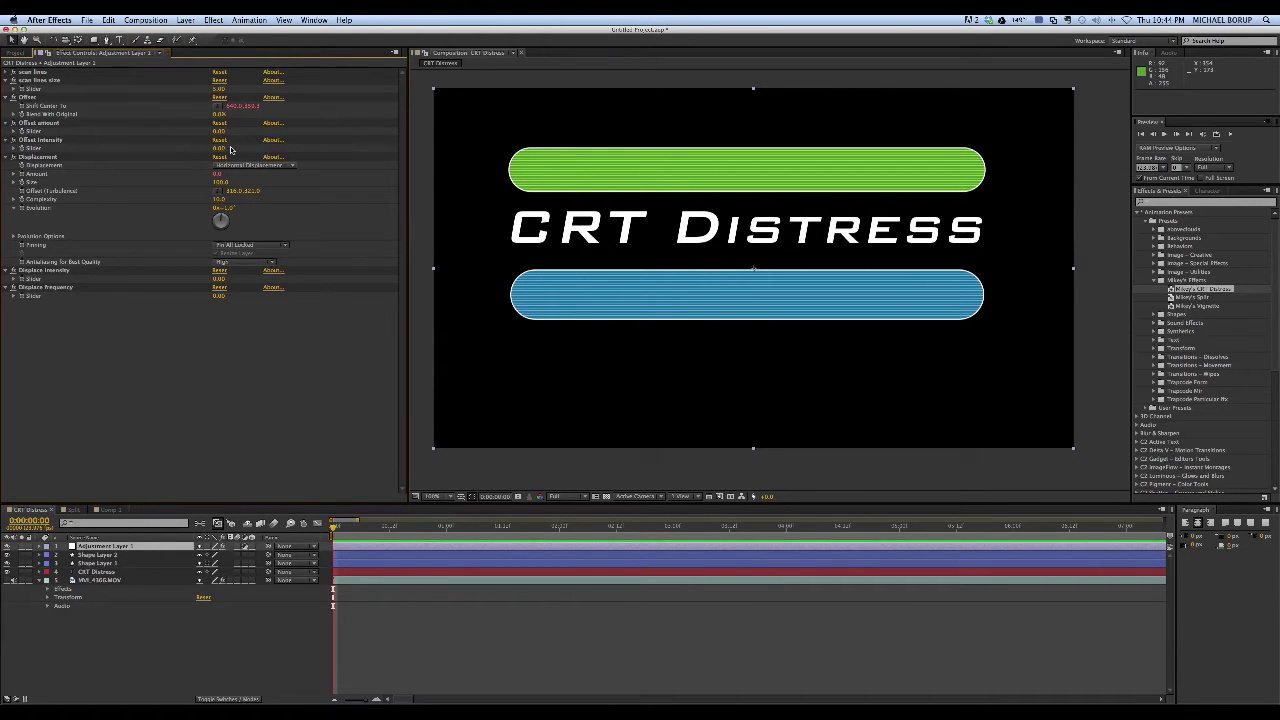
Set the adjustment layer's Offset intensity to 20 and preview the vertical jitter
drag(220, 148, 238, 153)
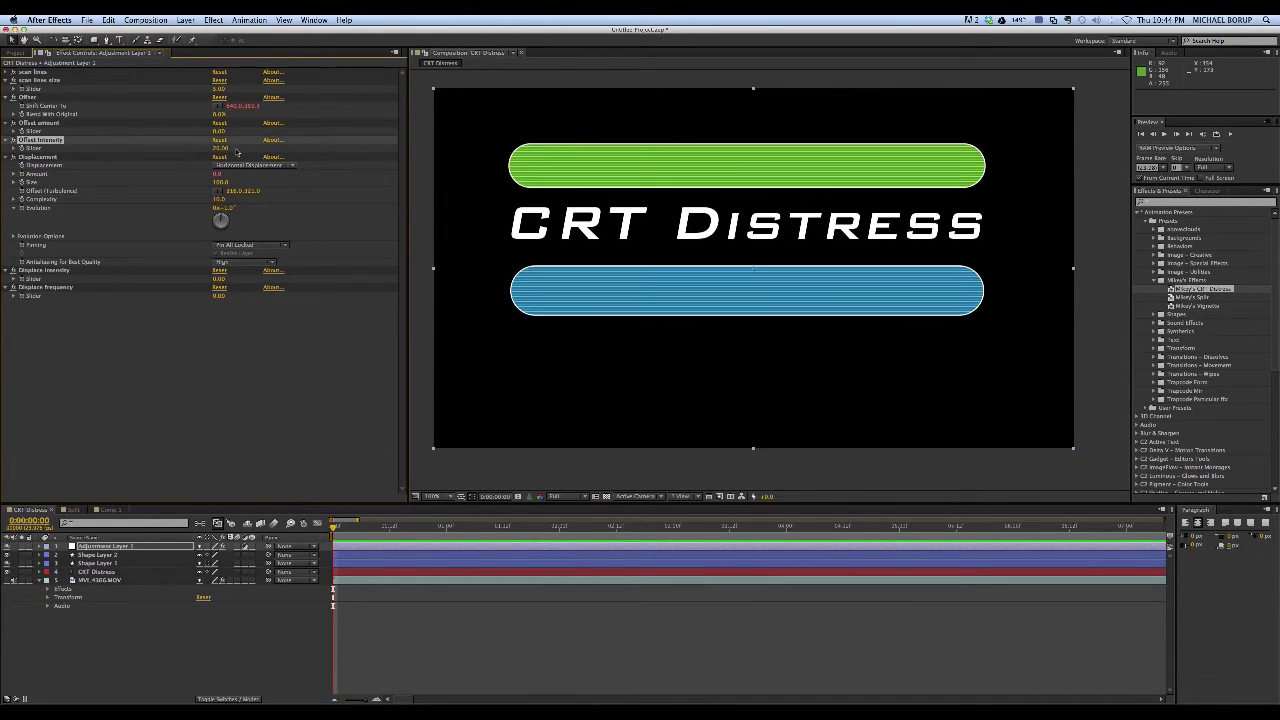
key(space)
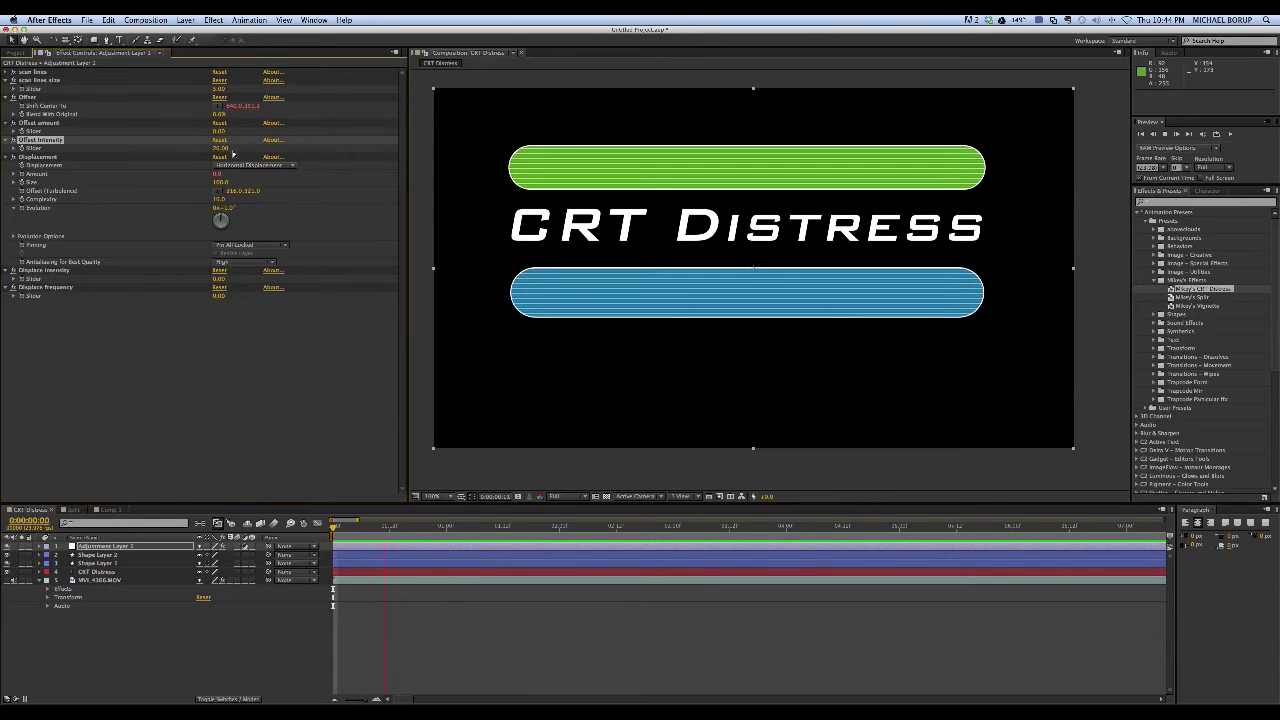
key(space)
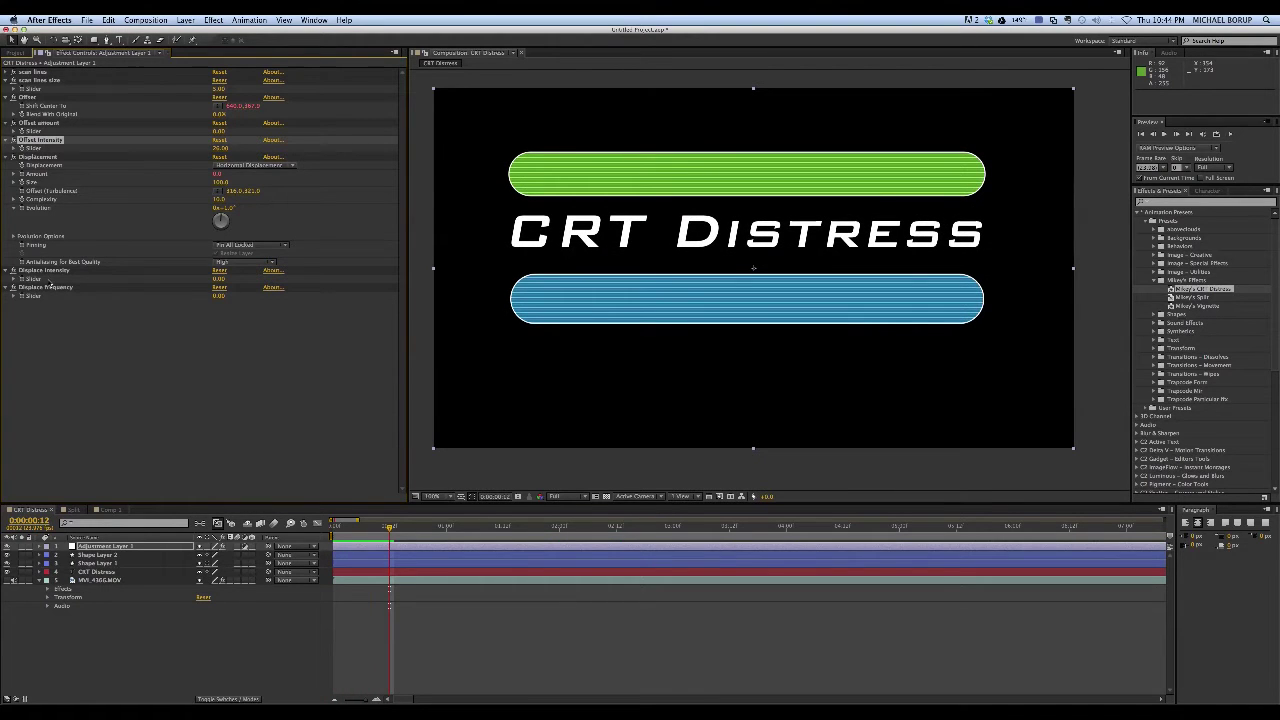
Raise Displace intensity to about 35 and Displace frequency to about 45, and preview the distorted title and shapes
drag(218, 279, 236, 298)
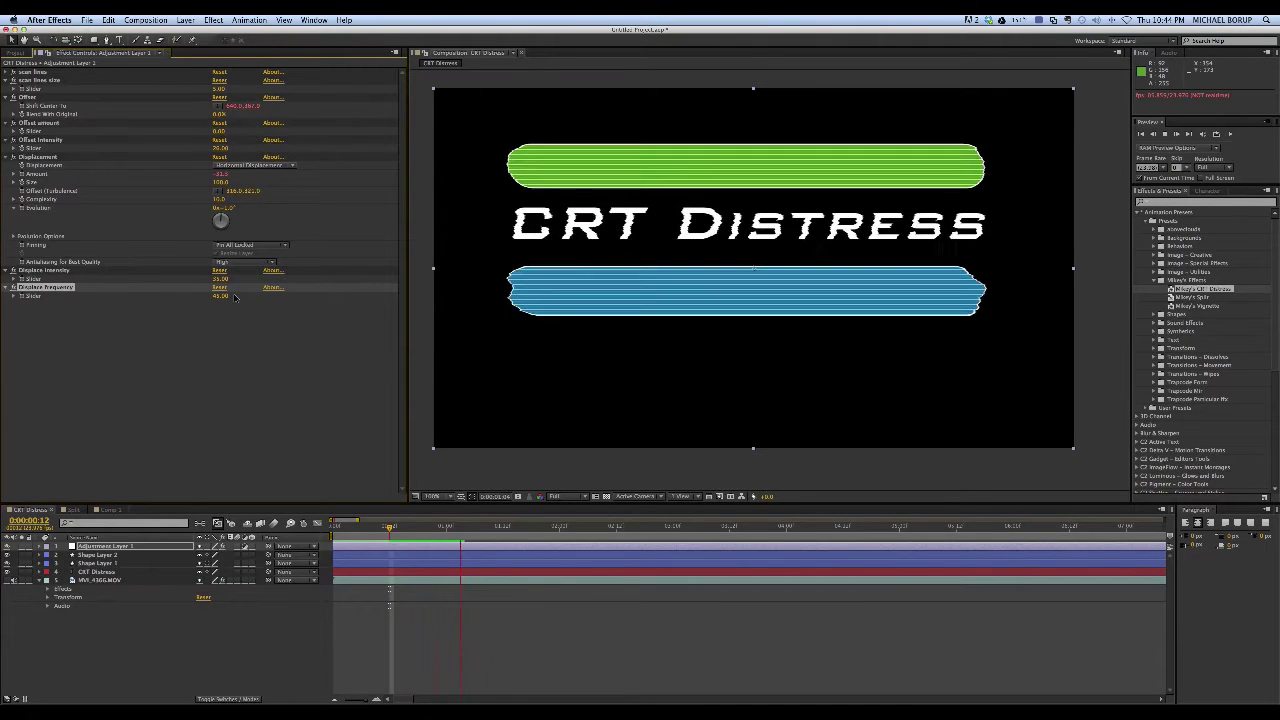
key(space)
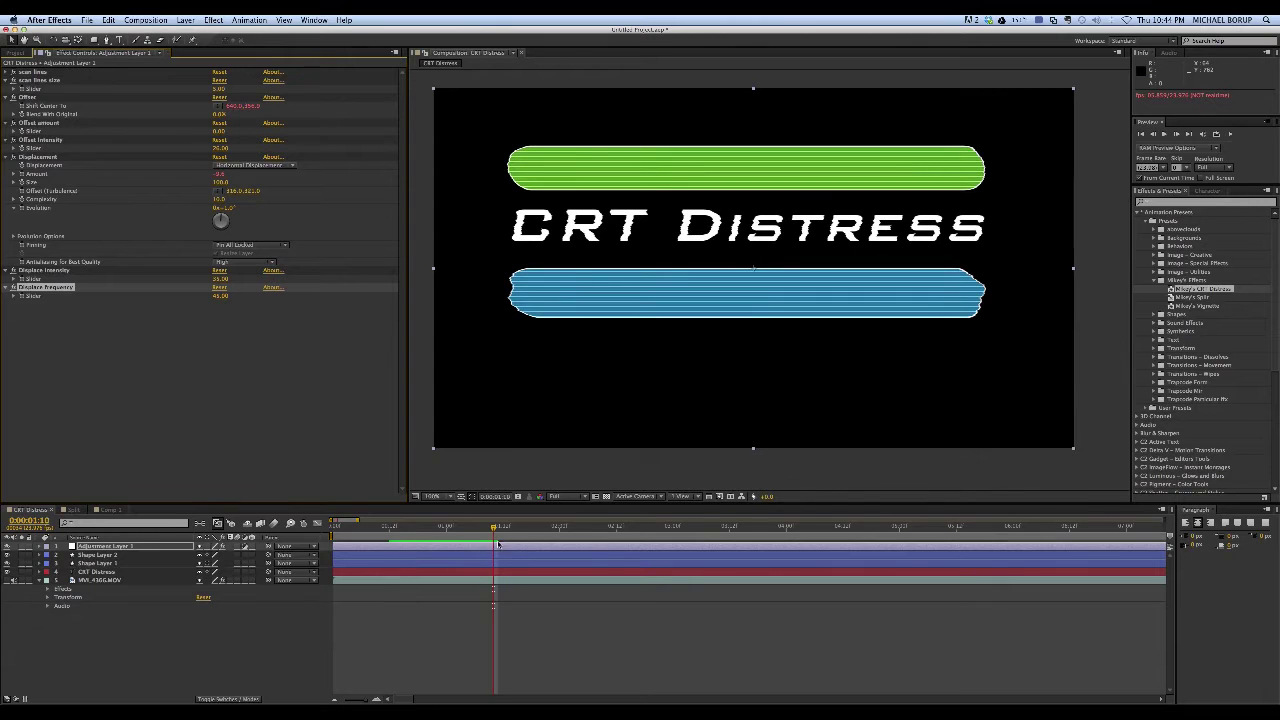
drag(494, 527, 412, 530)
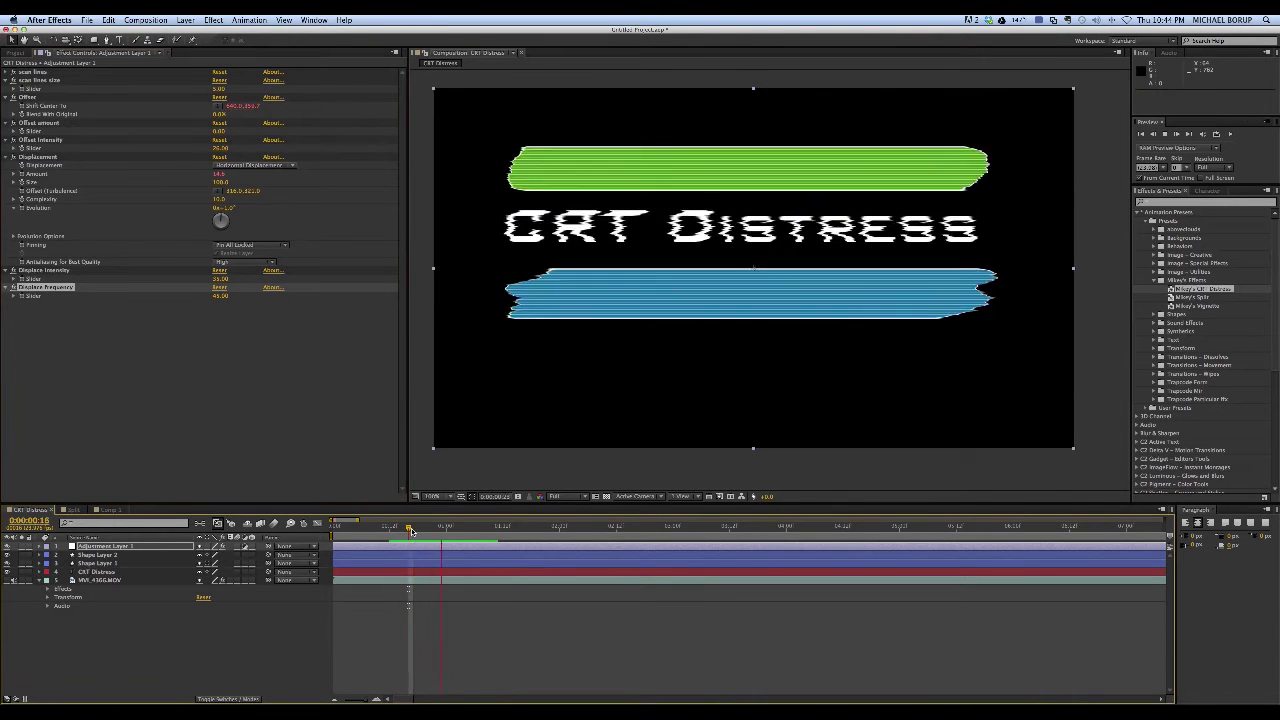
key(KP_0)
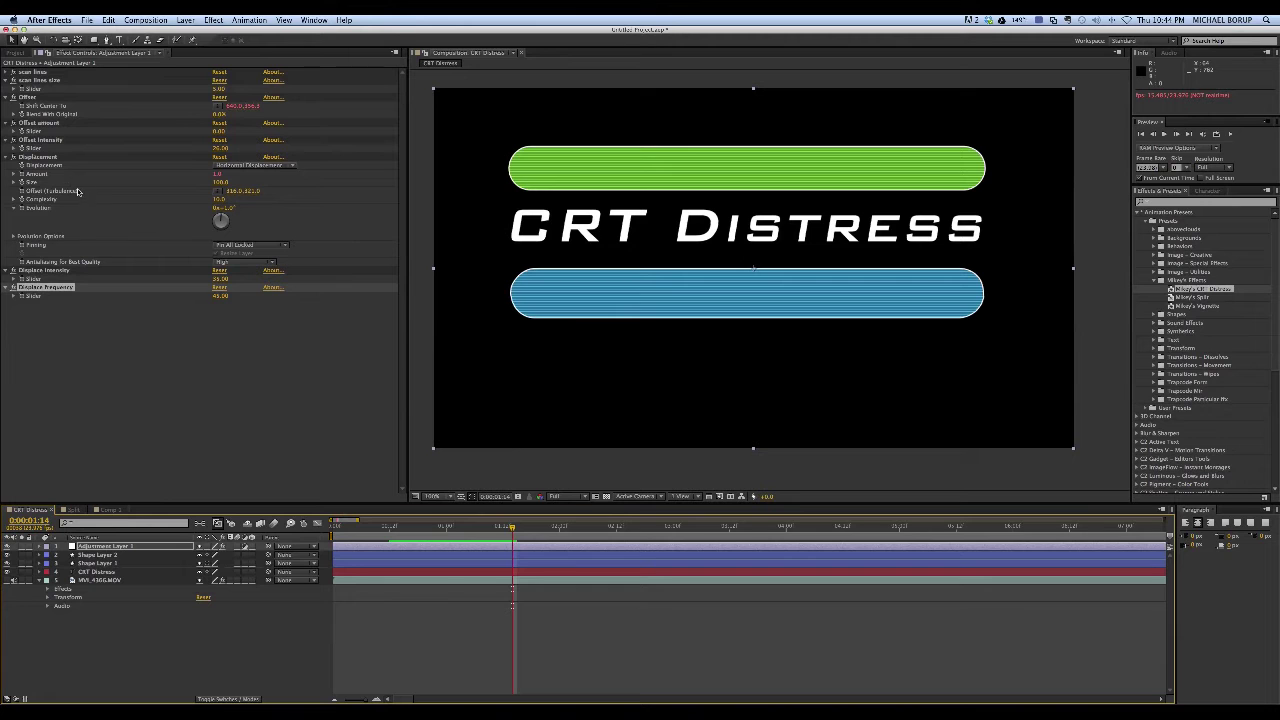
Switch to the Split composition and apply the Mikey's Split preset to the MVI_4366.MOV clip
click(75, 510)
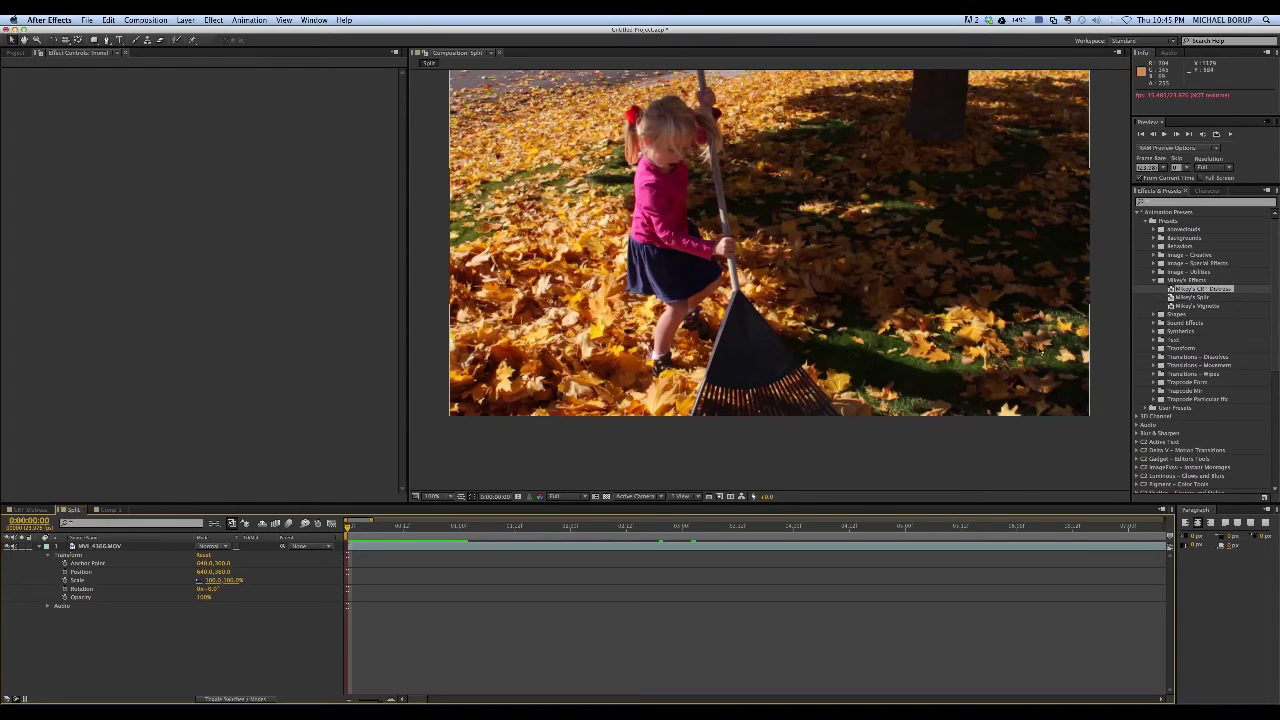
click(1188, 298)
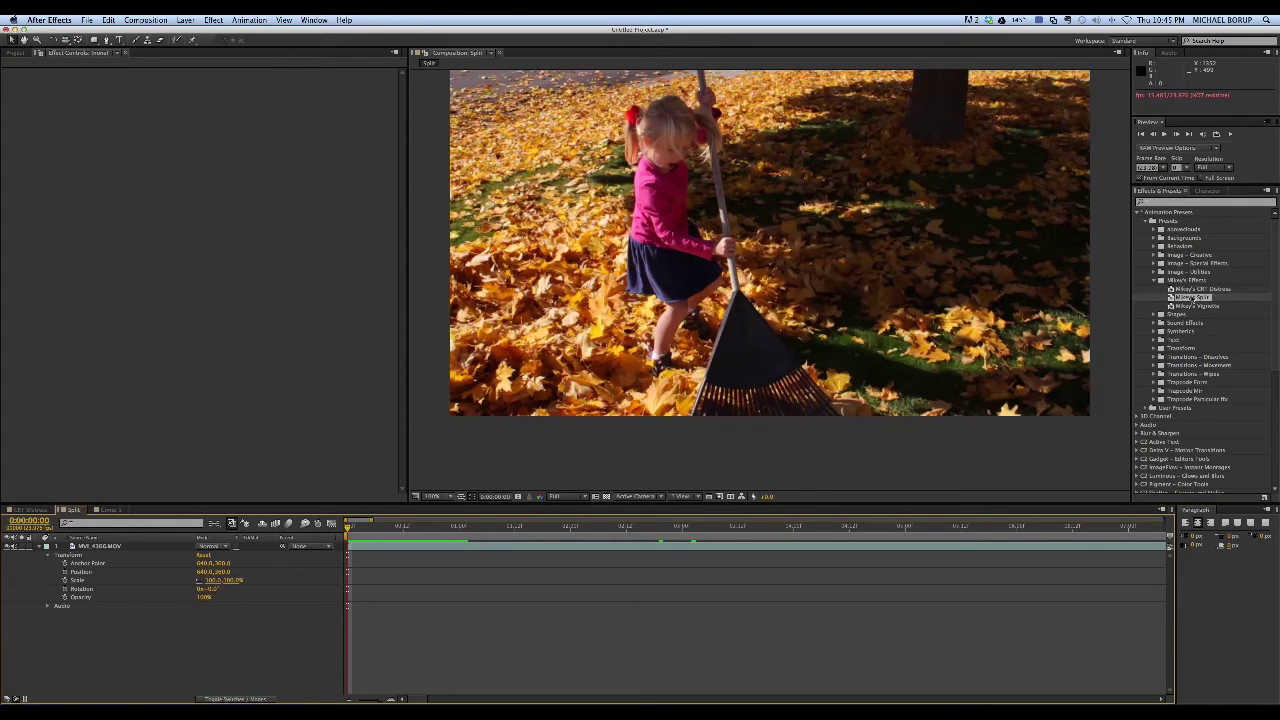
drag(1172, 297, 760, 253)
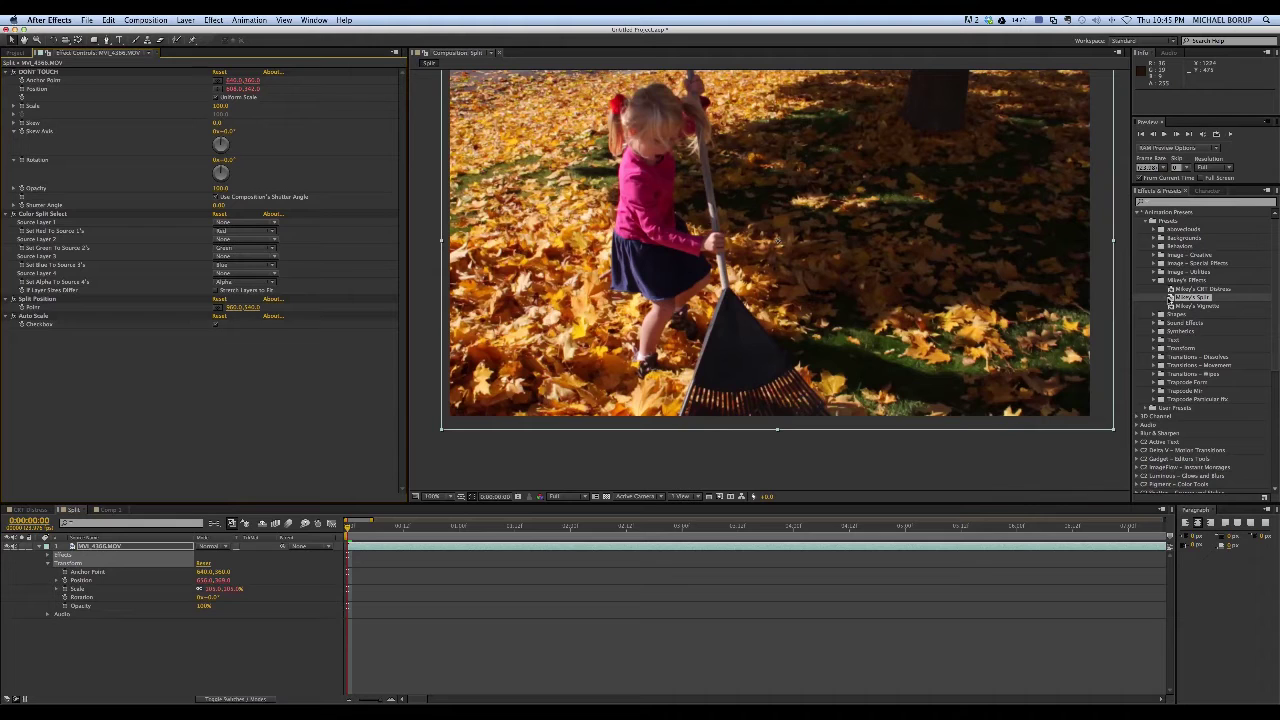
Collapse the DONT TOUCH effect and reset the Split Position point to its default
drag(884, 275, 881, 311)
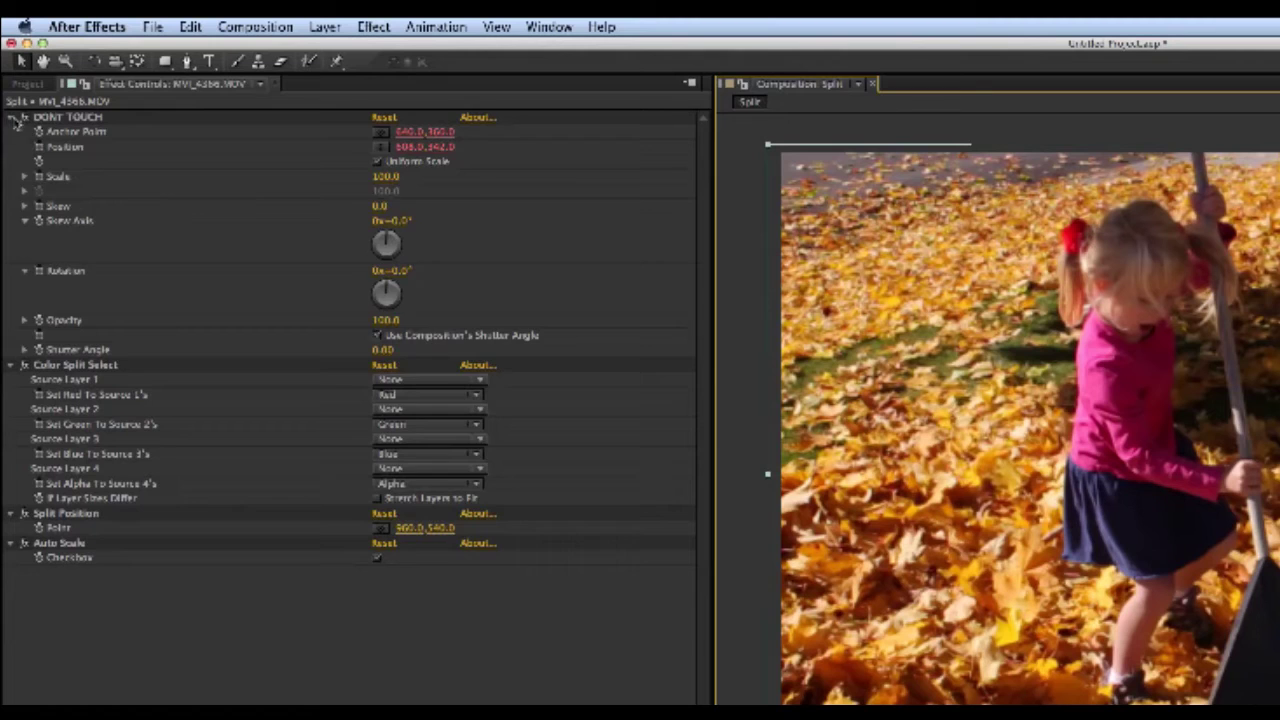
click(9, 73)
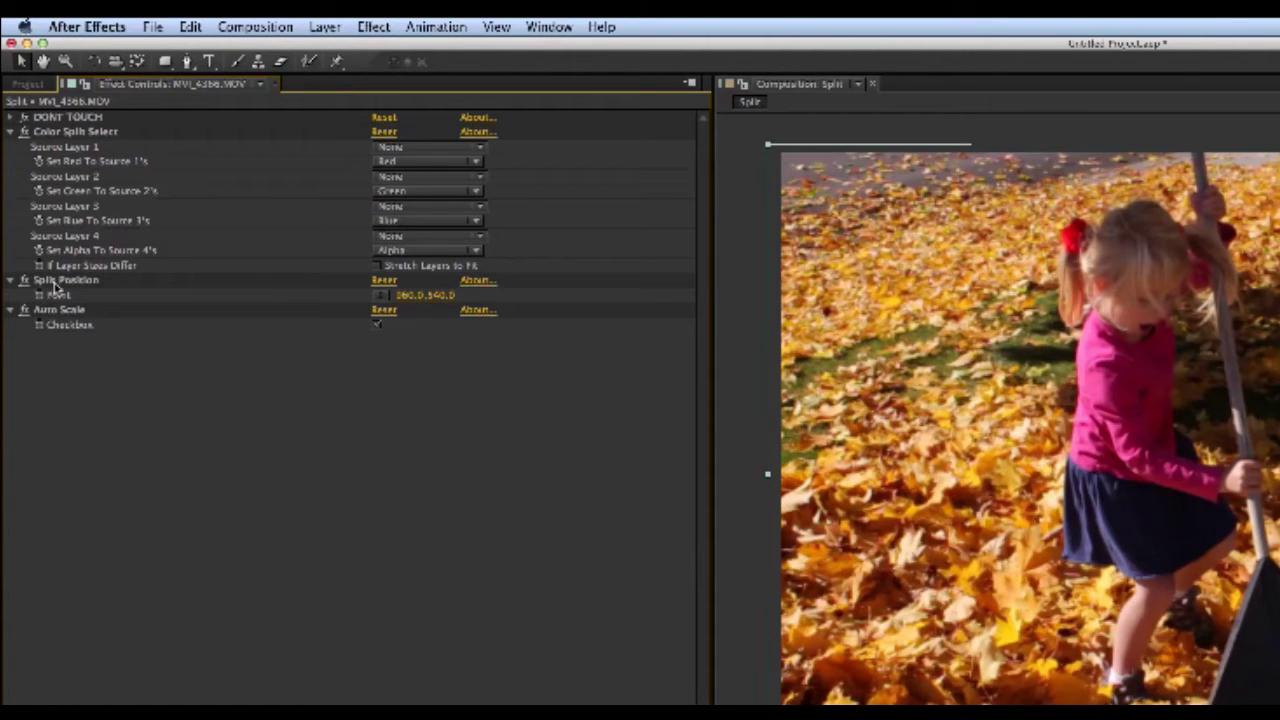
click(385, 283)
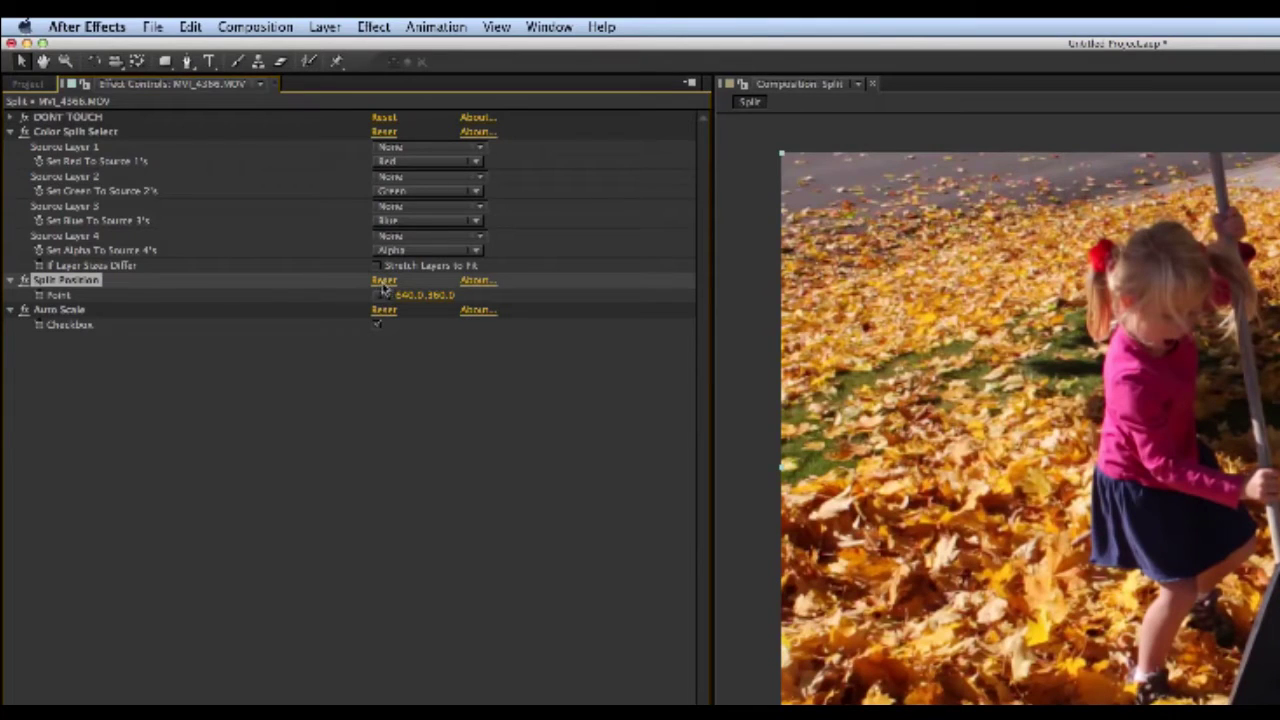
Set Source Layer 1 of Color Split Select to MVI_4366.MOV and move the split point to about 371, 382
click(143, 134)
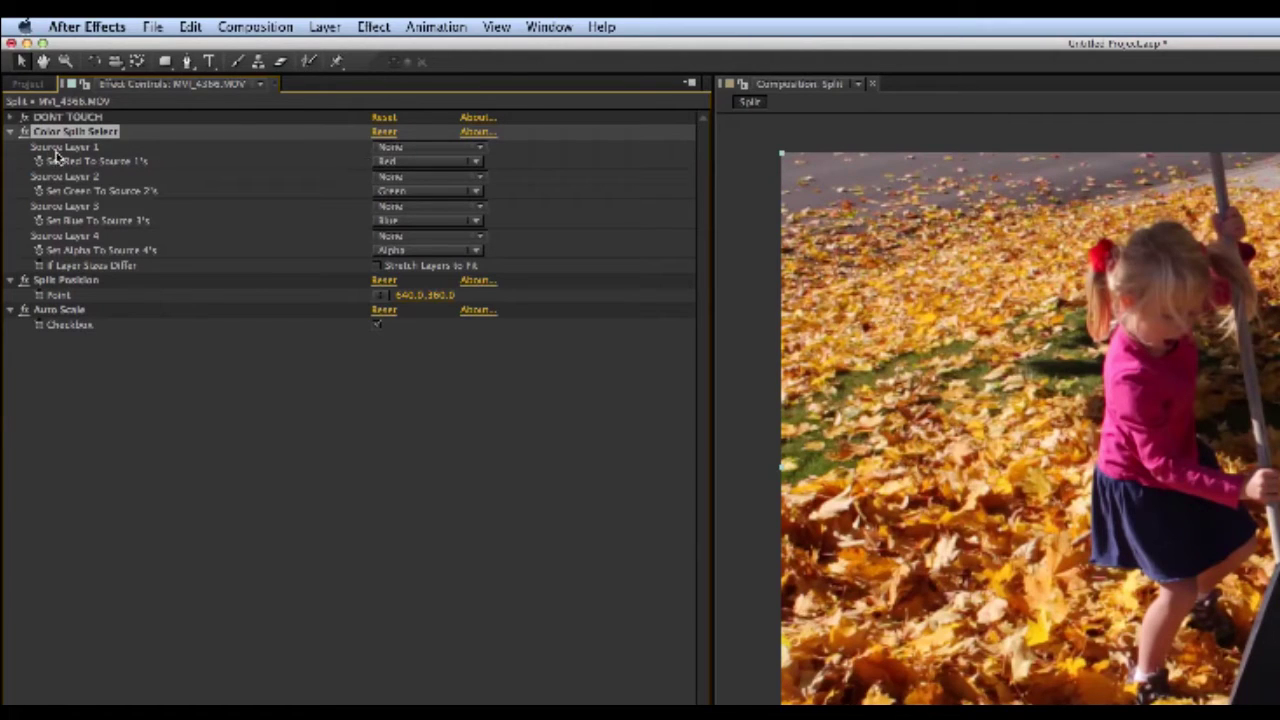
click(458, 149)
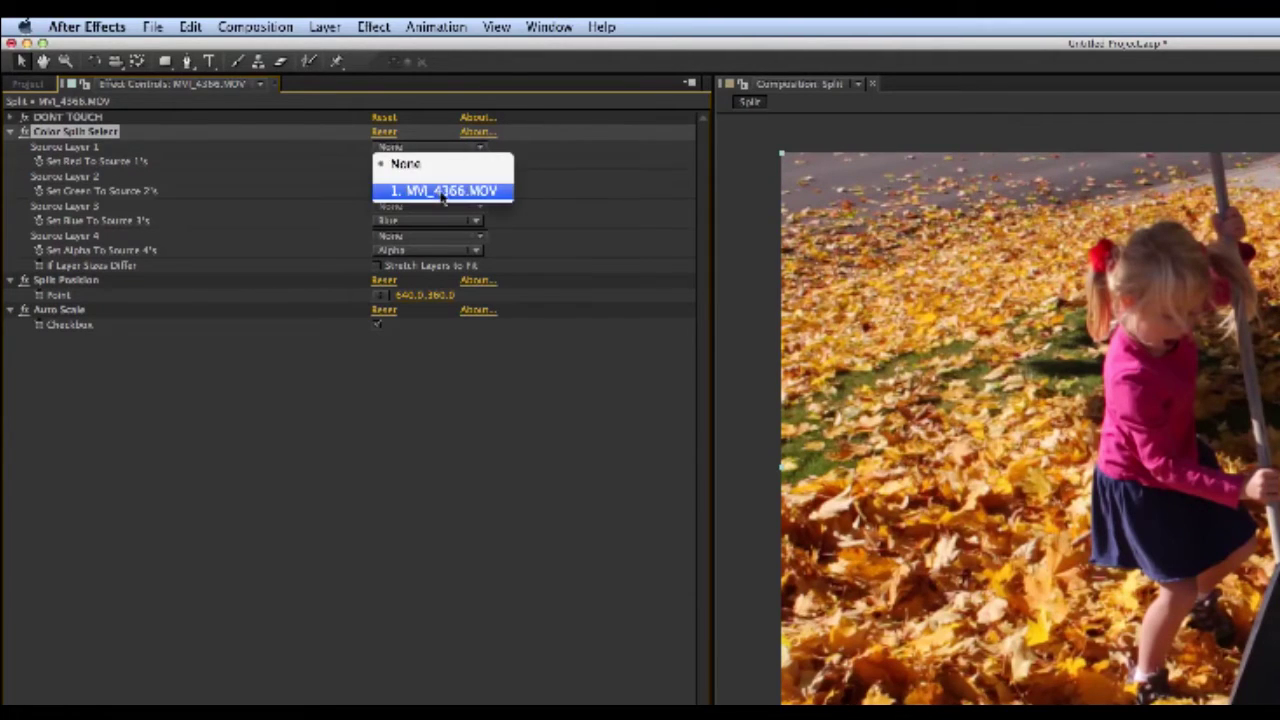
click(441, 192)
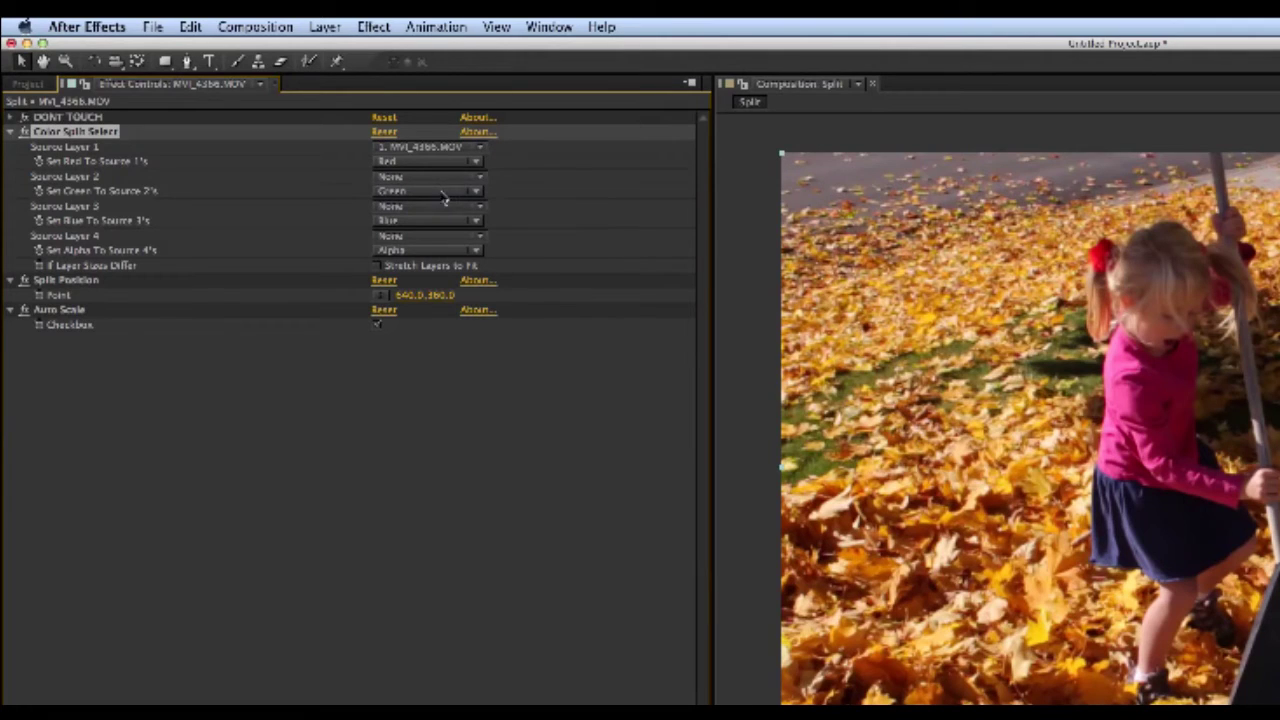
click(385, 298)
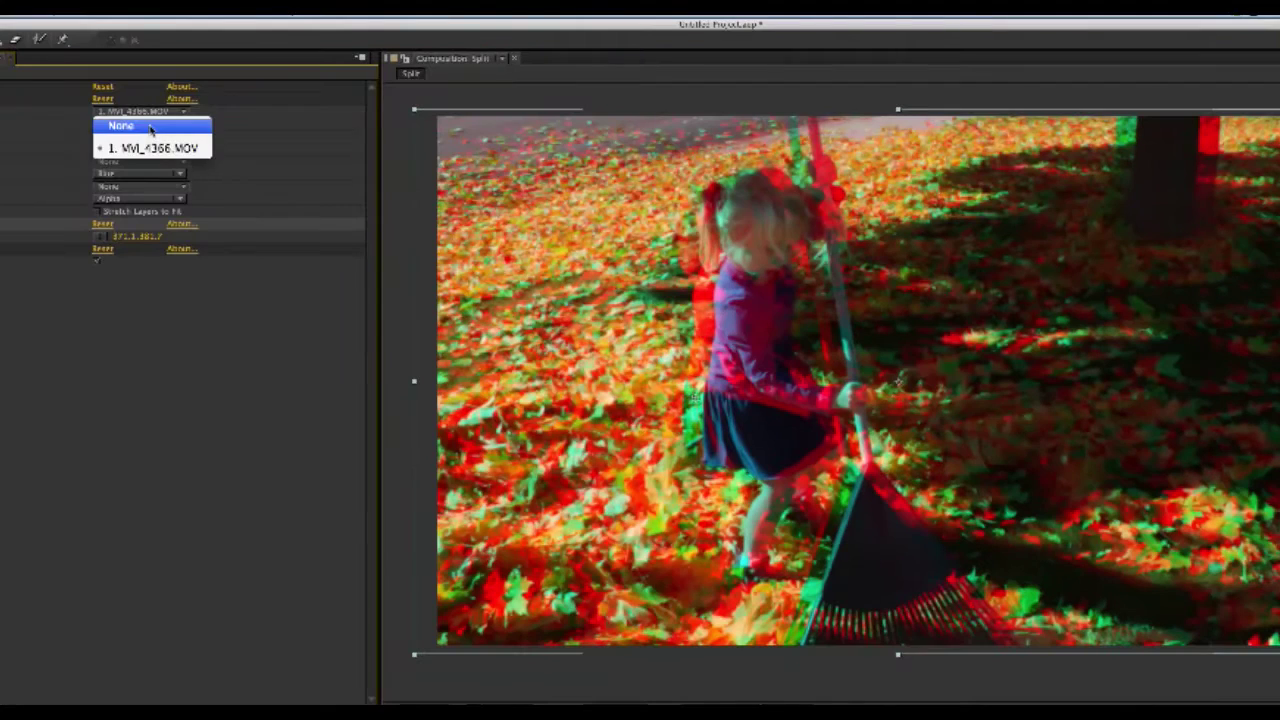
Set Source Layer 1 to None, try MVI_4366.MOV as Source Layer 2, and set that back to None
click(151, 127)
click(123, 140)
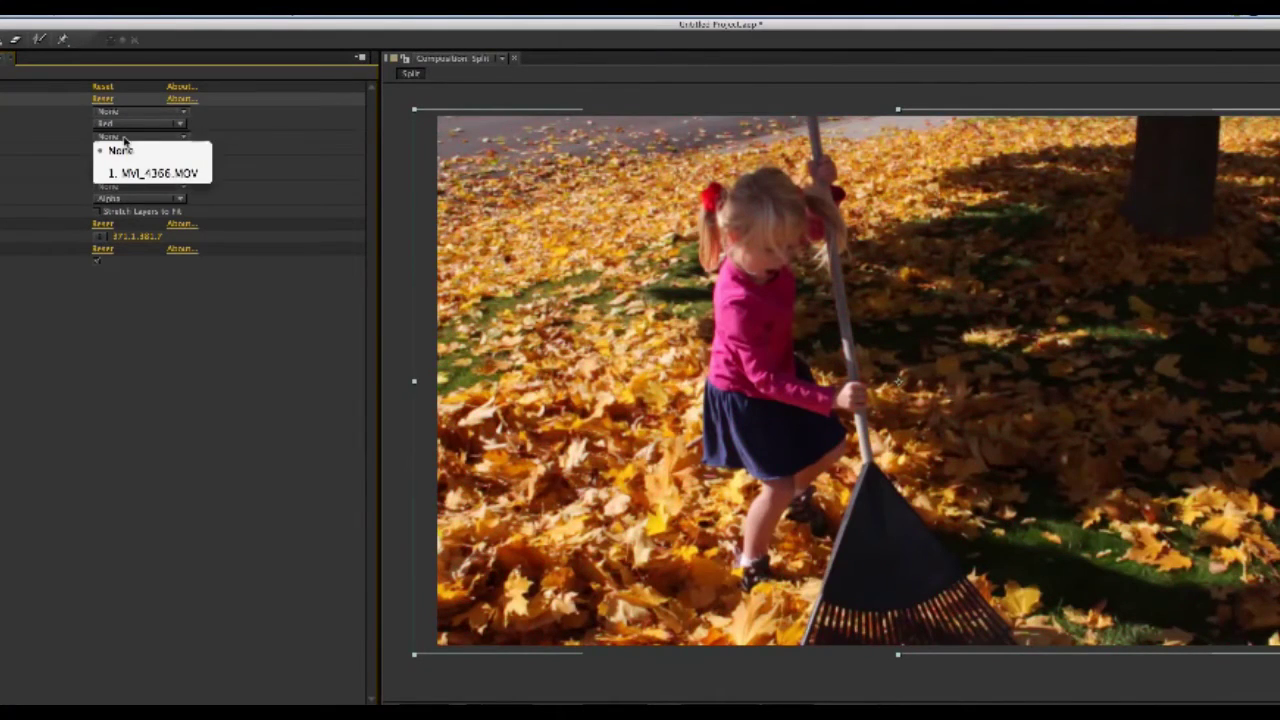
click(148, 171)
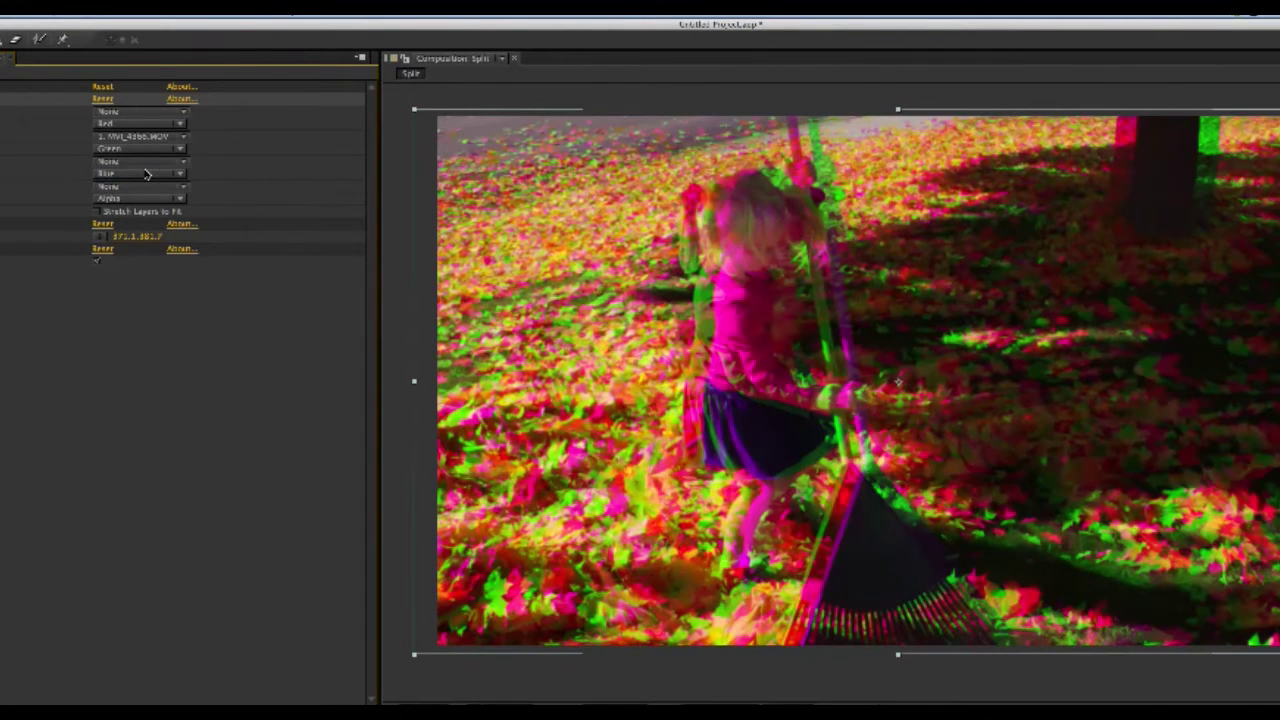
click(148, 137)
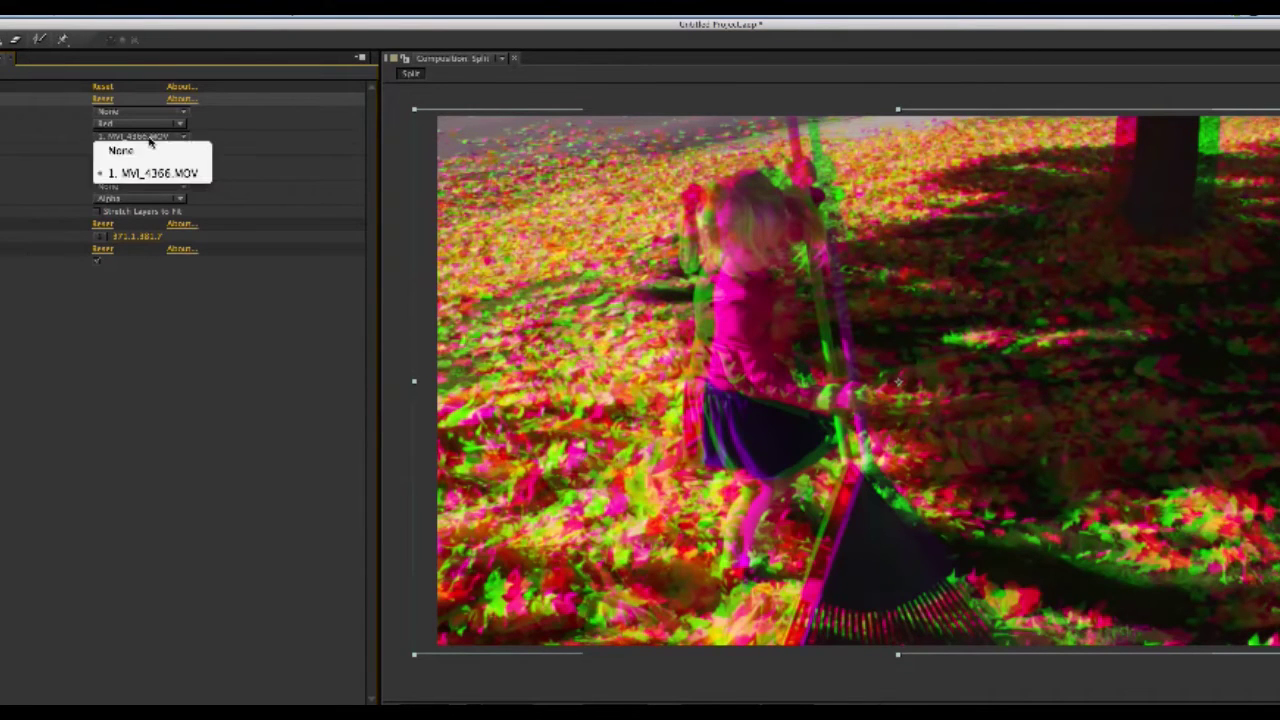
click(148, 158)
Set Source Layer 3 to MVI_4366.MOV to split the blue channel, and enable Stretch Layers to Fit
click(139, 175)
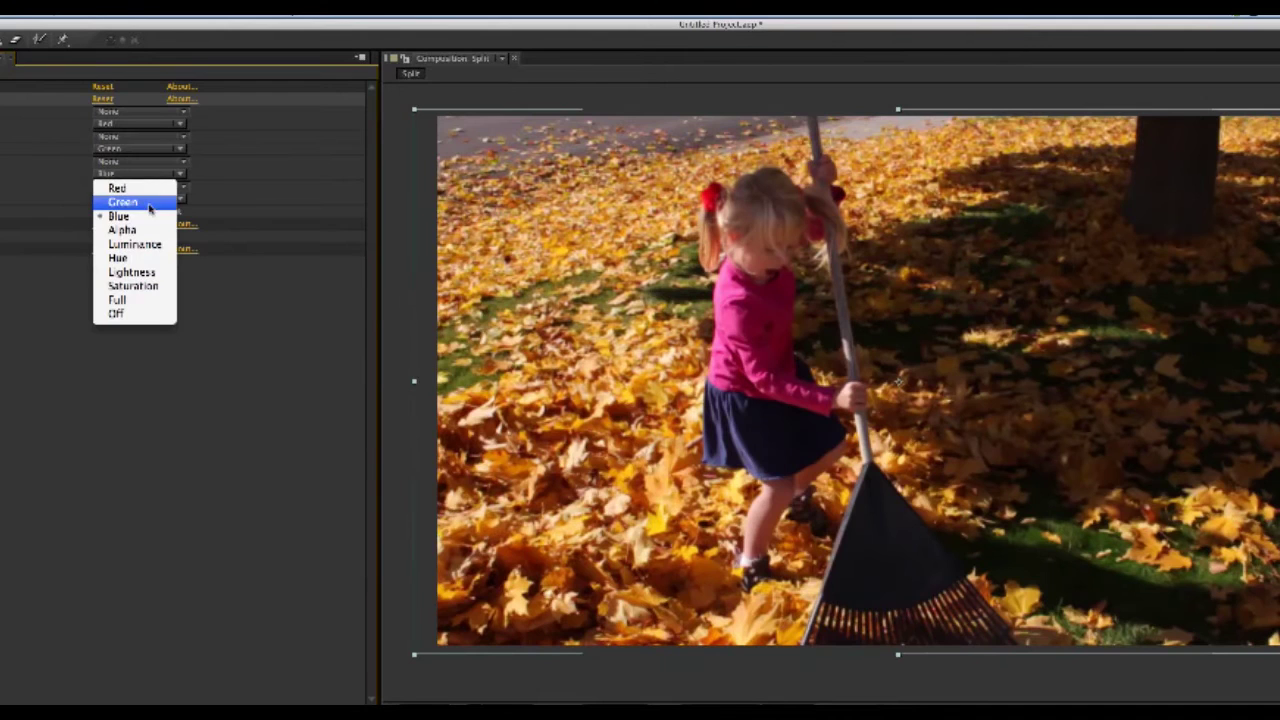
click(146, 162)
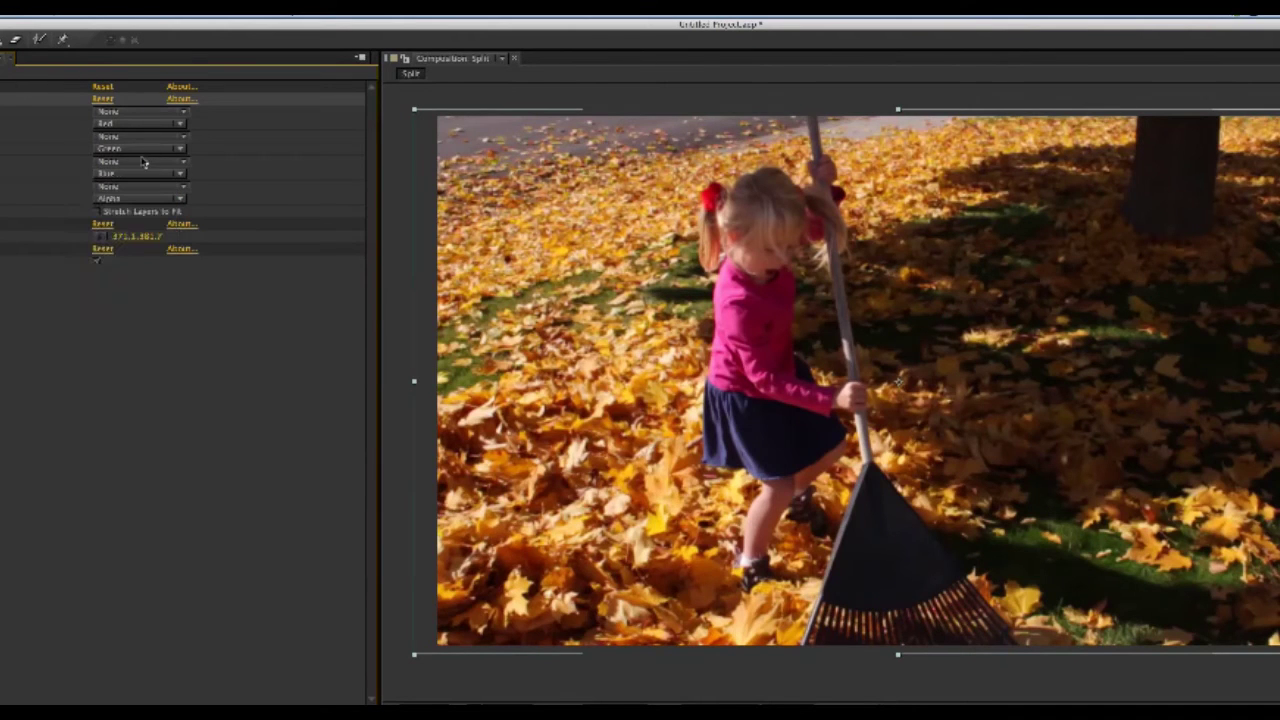
click(146, 162)
click(146, 199)
click(97, 211)
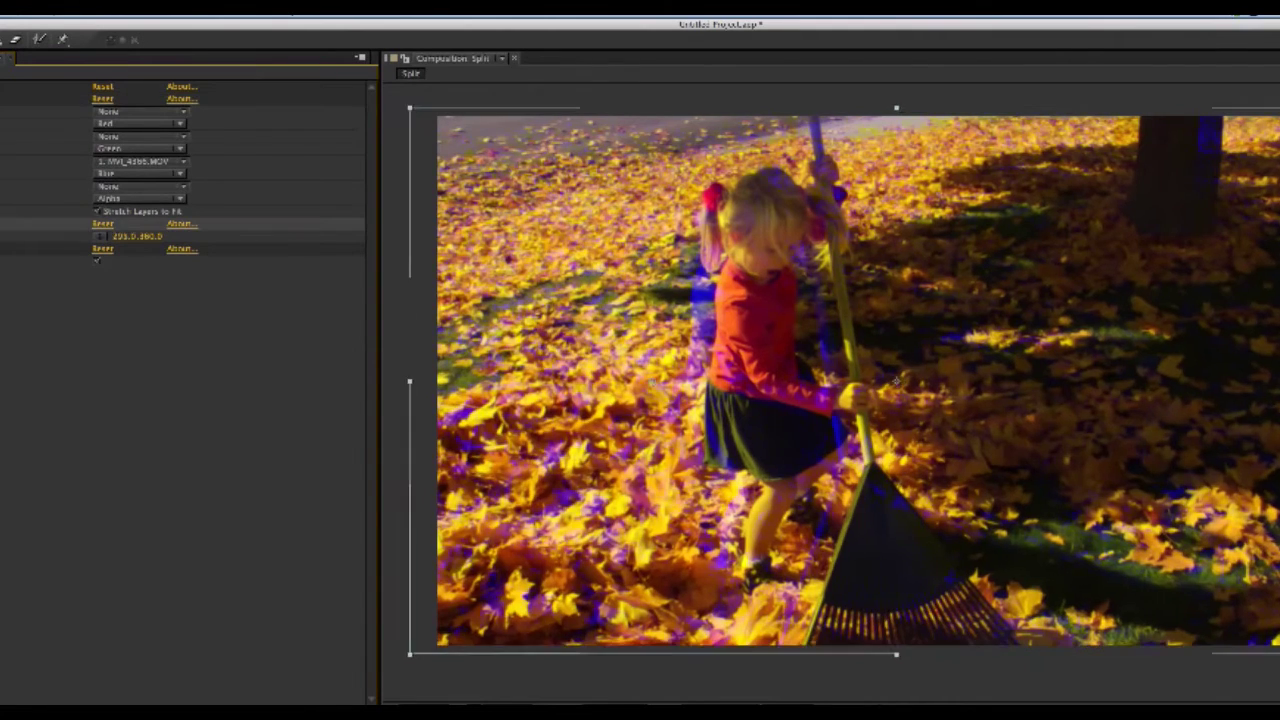
Reset the Split Position point, then switch Source Layer 1 to MVI_4366.MOV and Source Layer 3 to None
click(103, 225)
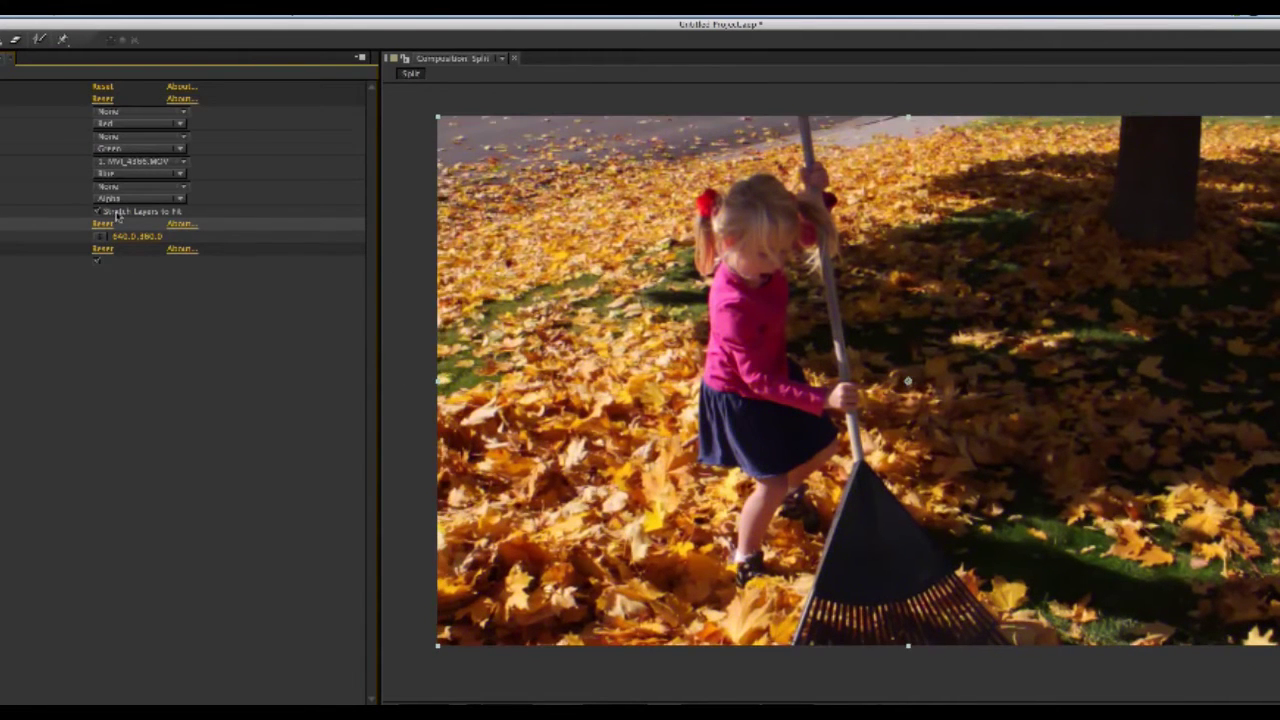
click(129, 114)
click(140, 149)
click(143, 180)
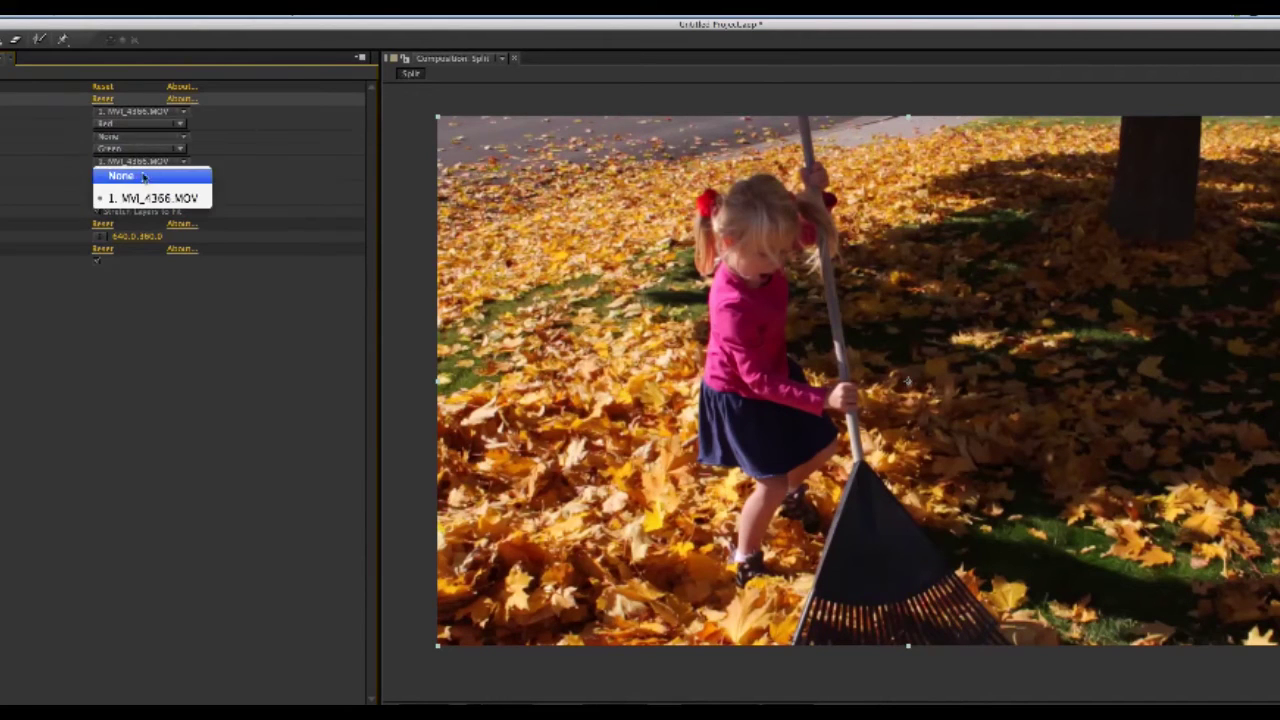
click(143, 177)
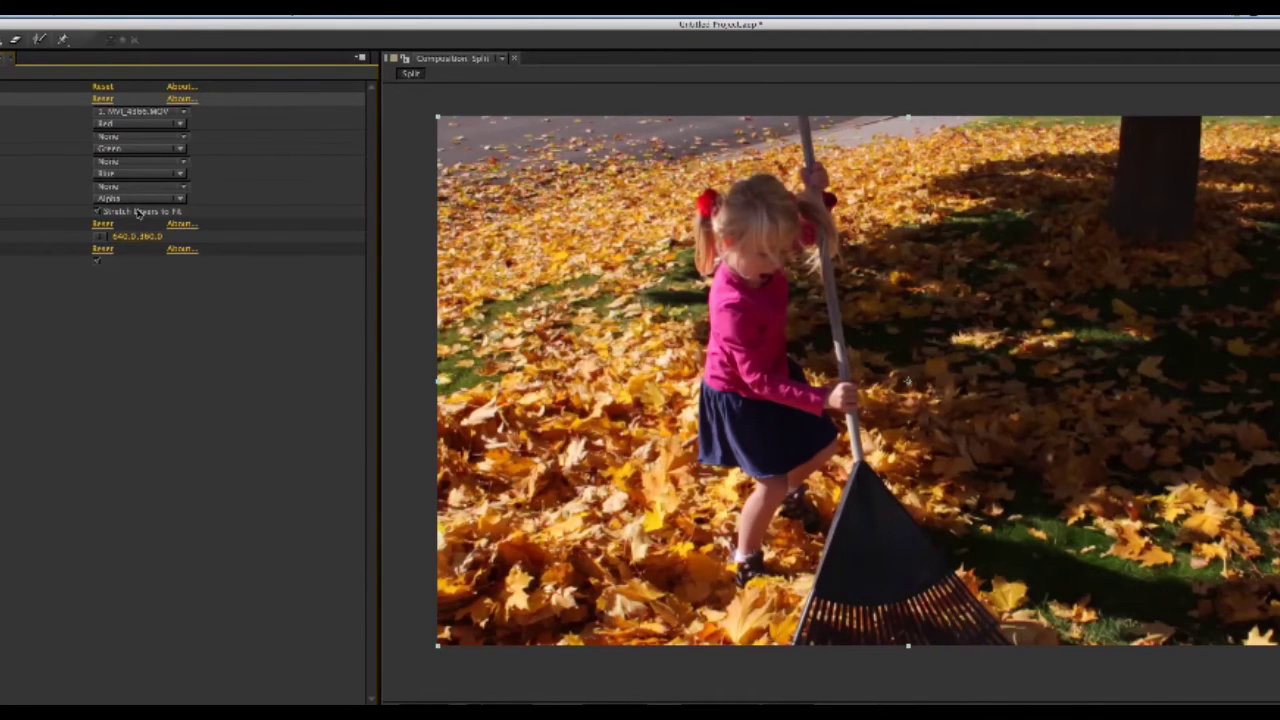
Raise the Split Position point's X value to about 882 and, with Auto Scale disabled, further to about 1325
drag(120, 237, 222, 243)
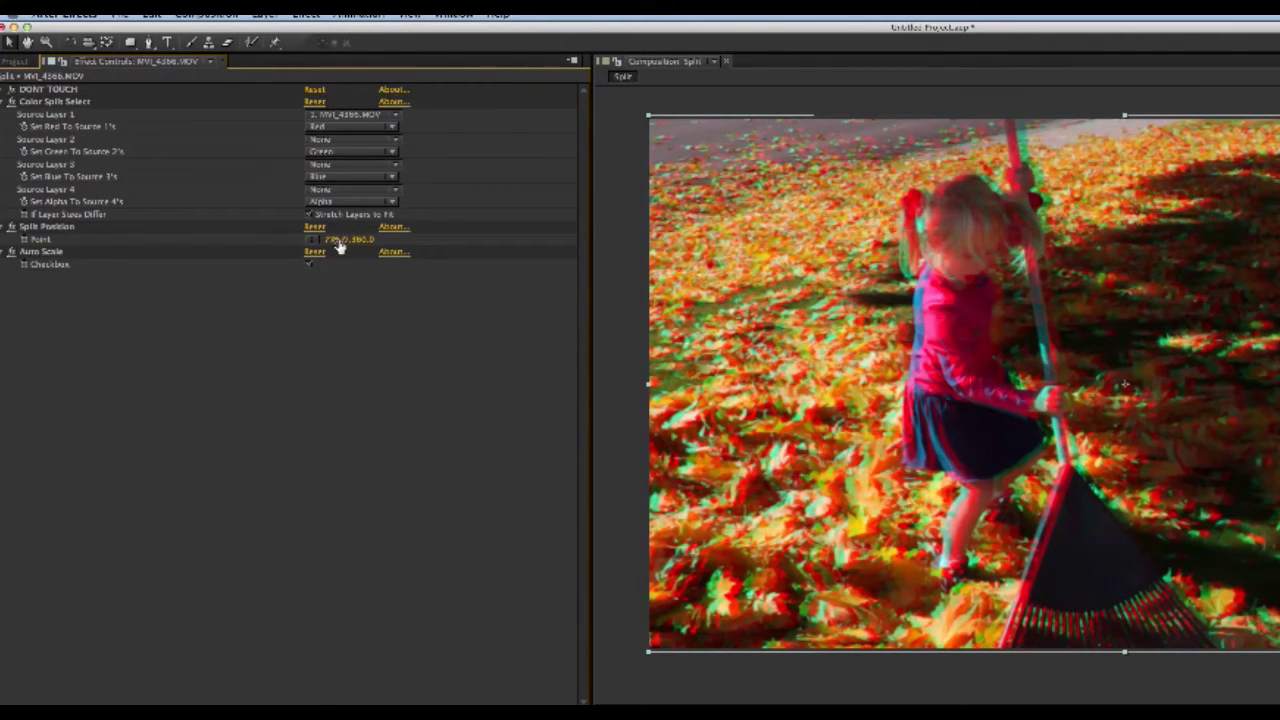
drag(339, 245, 511, 257)
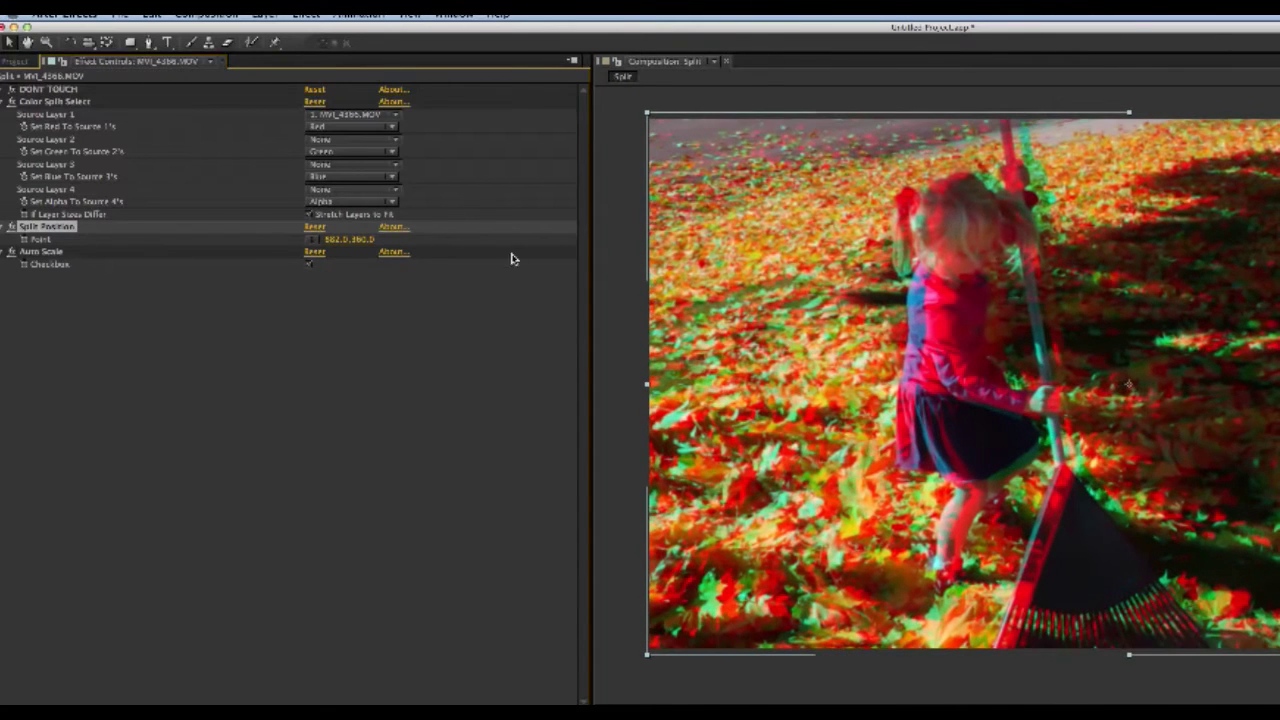
click(310, 265)
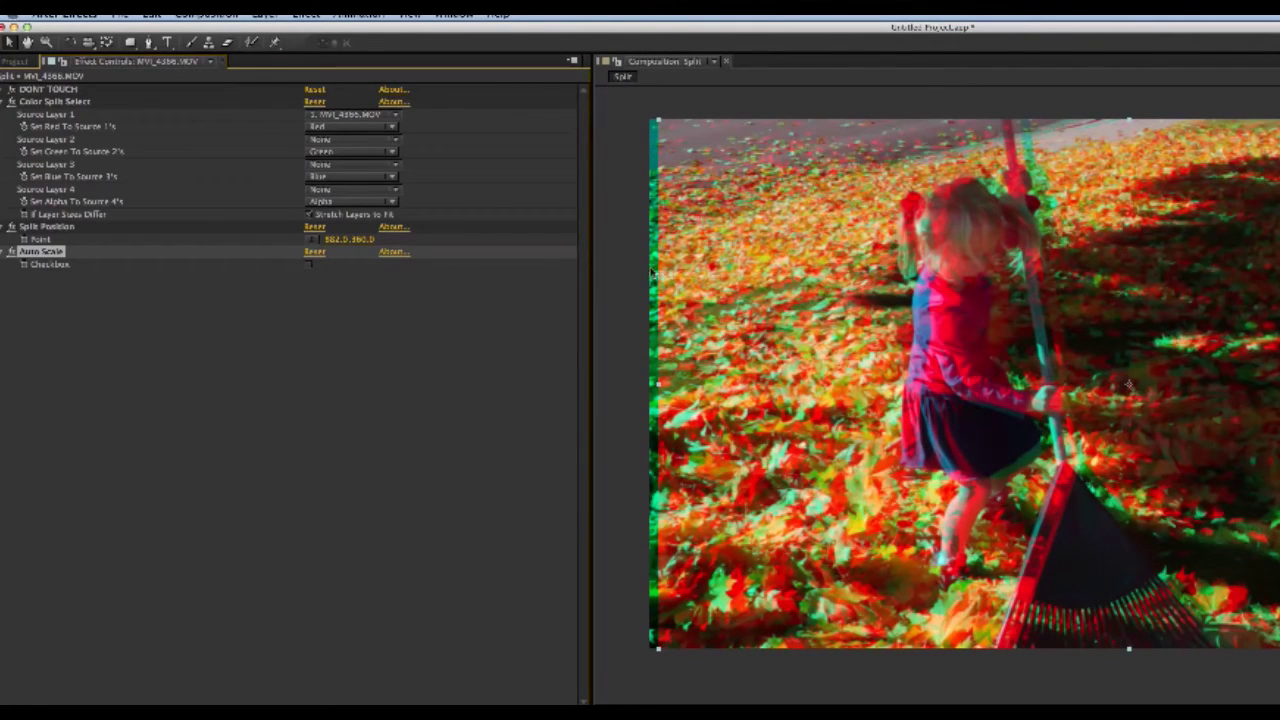
drag(340, 240, 483, 240)
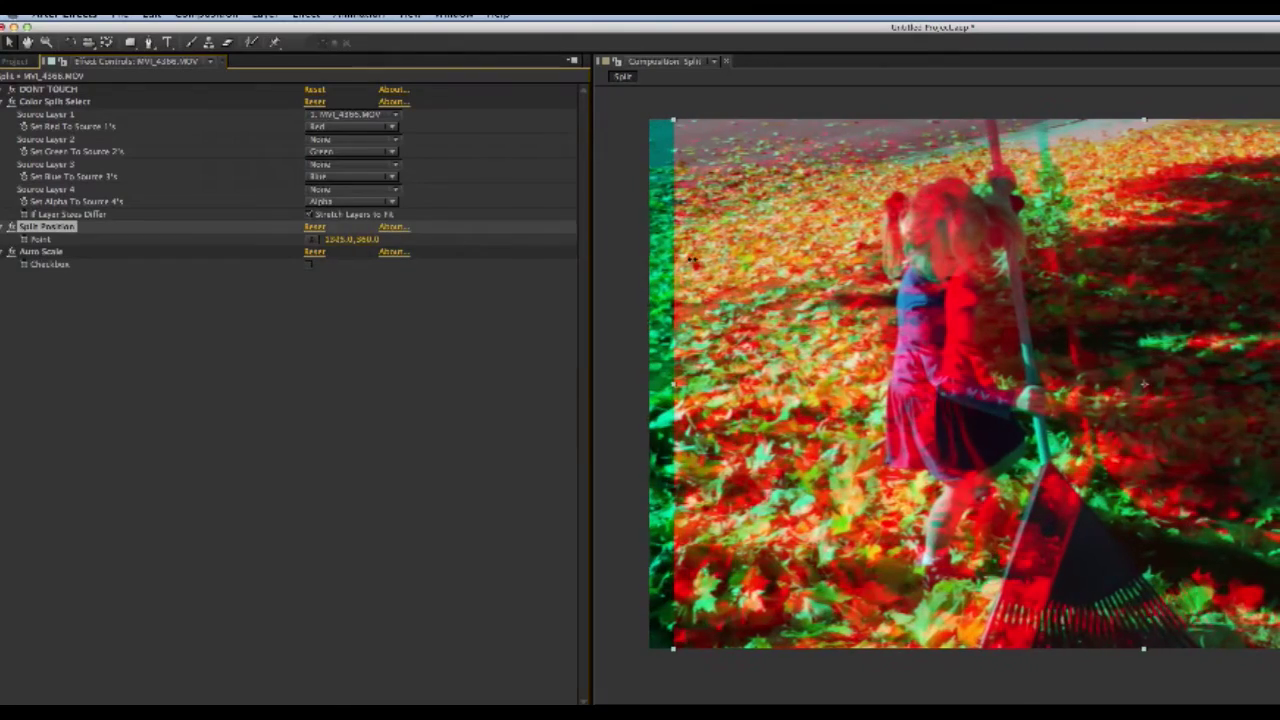
Place the Split Position point in the composition view at about 870, 106 and re-enable Auto Scale
click(316, 240)
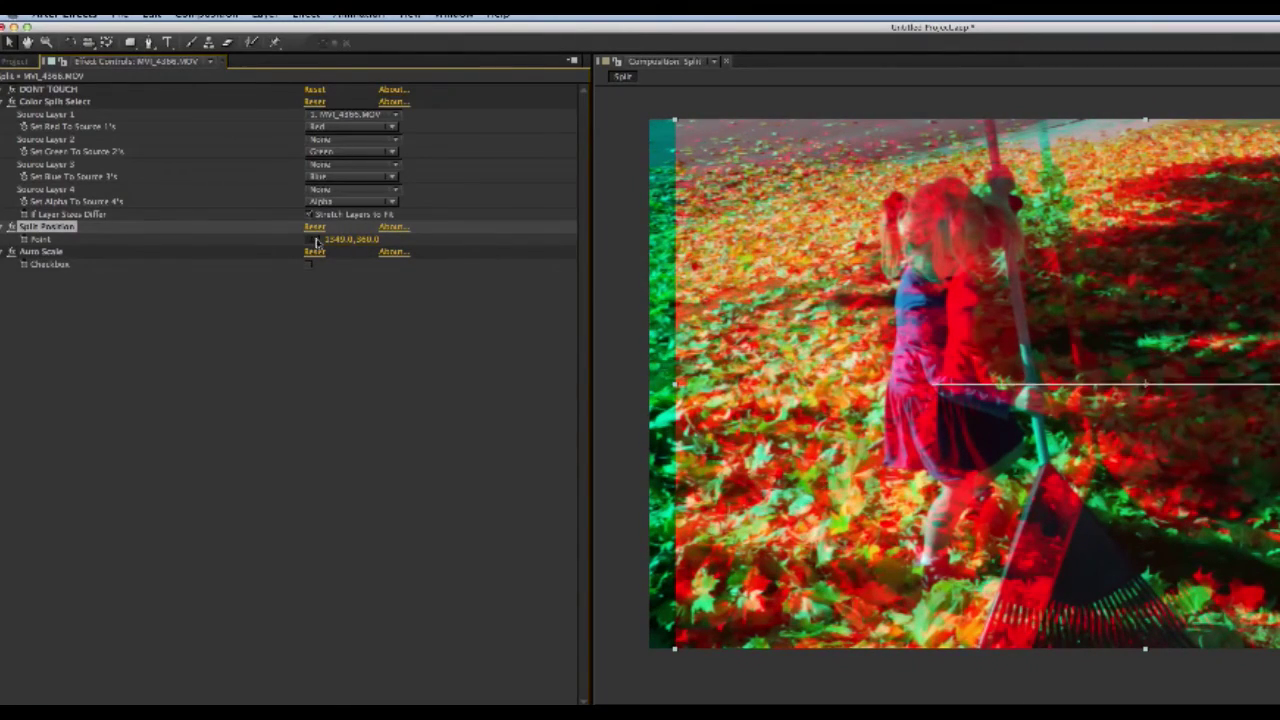
click(1036, 323)
drag(1008, 324, 1270, 188)
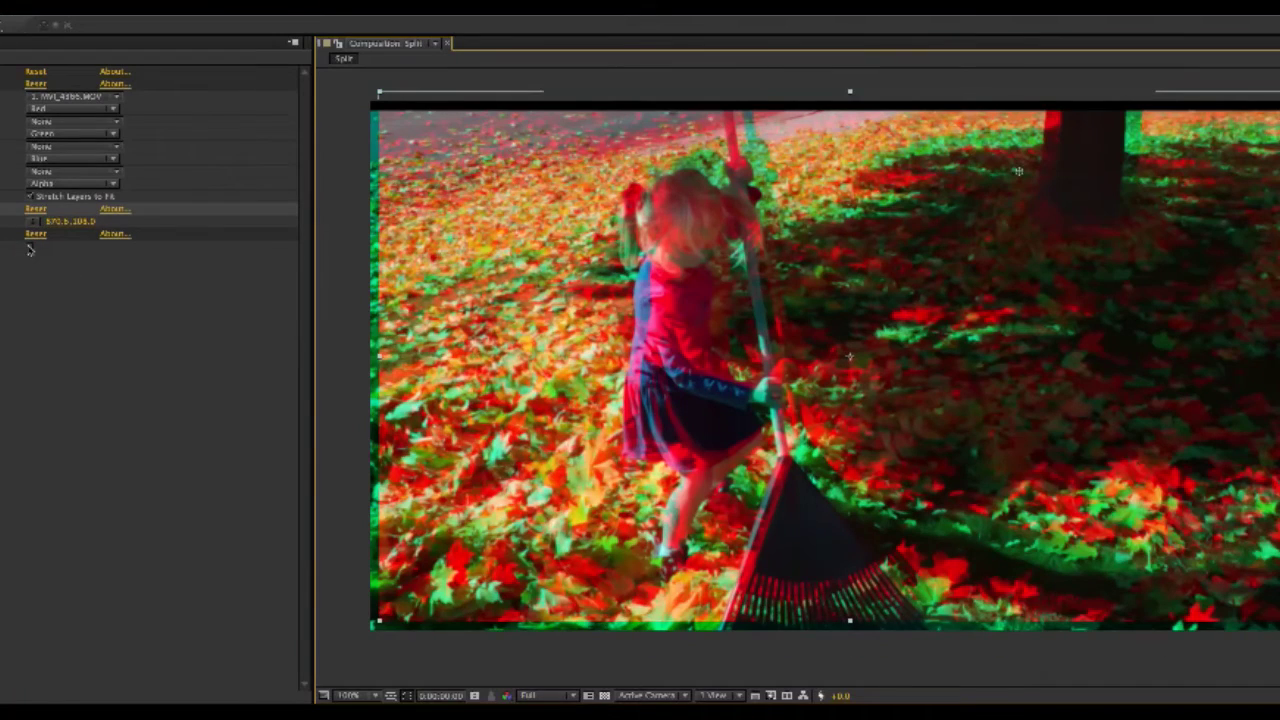
click(309, 264)
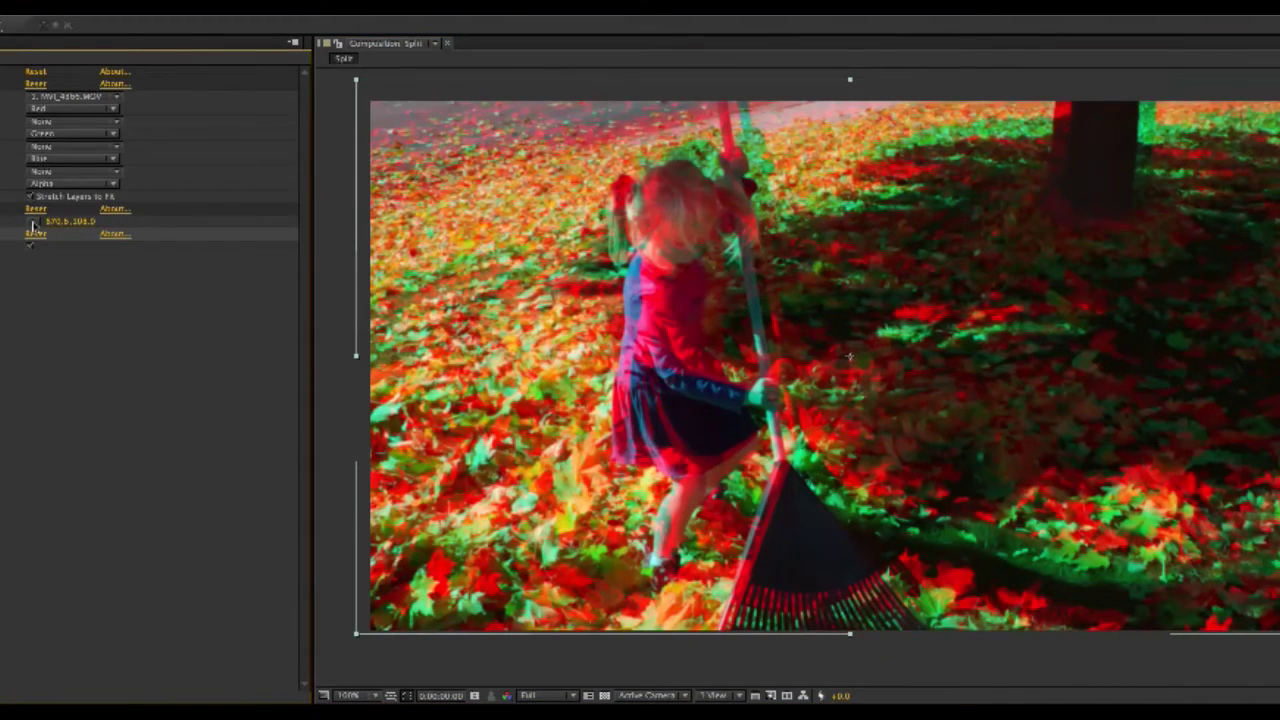
Place the Split Position point near the centre of the image at about 690, 313
click(35, 221)
click(810, 350)
drag(810, 350, 880, 330)
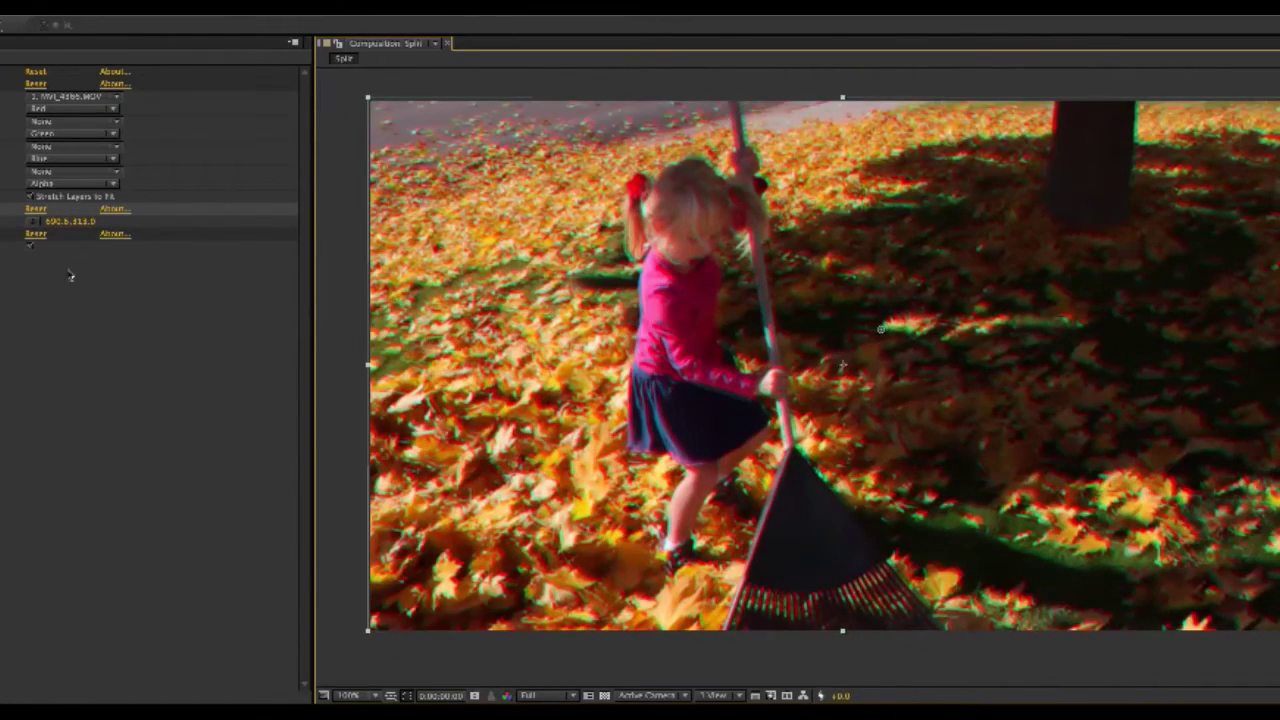
Reset the Split Position point to its default and hide the MVI_4366.MOV layer
click(36, 209)
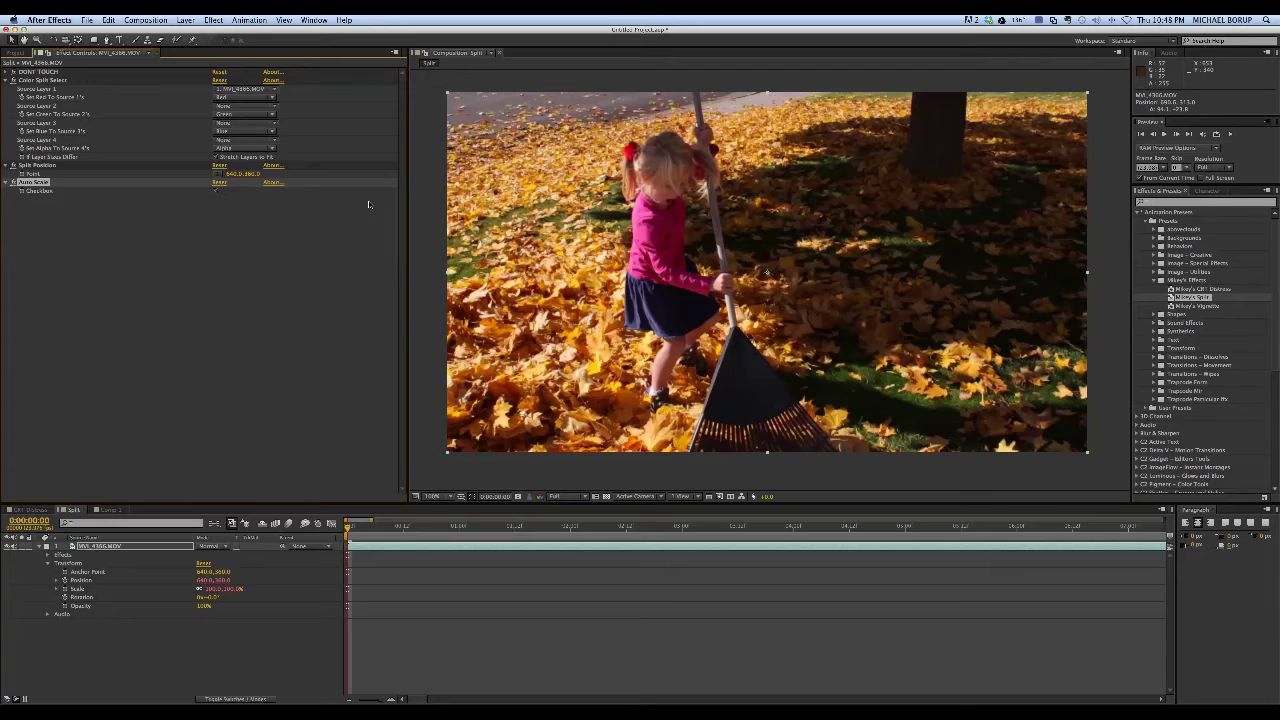
click(10, 547)
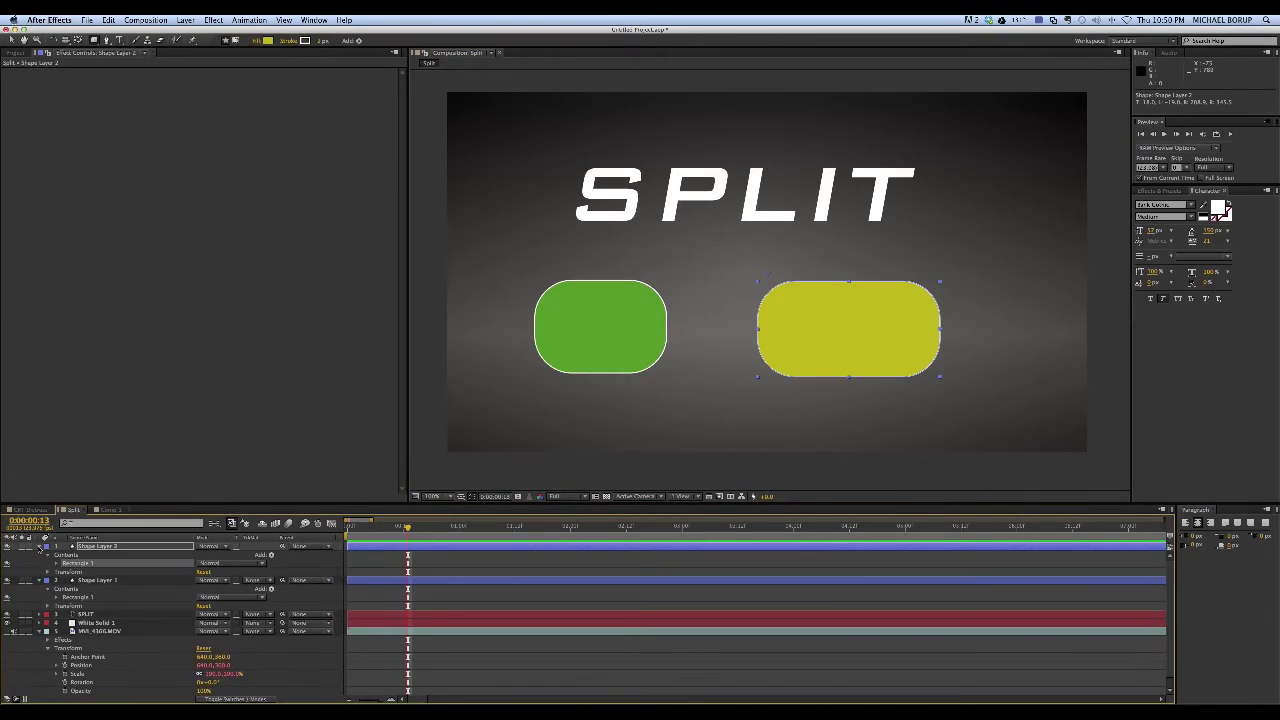
Collapse the properties of Shape Layer 1 and add a new adjustment layer above the text and shape layers
click(46, 563)
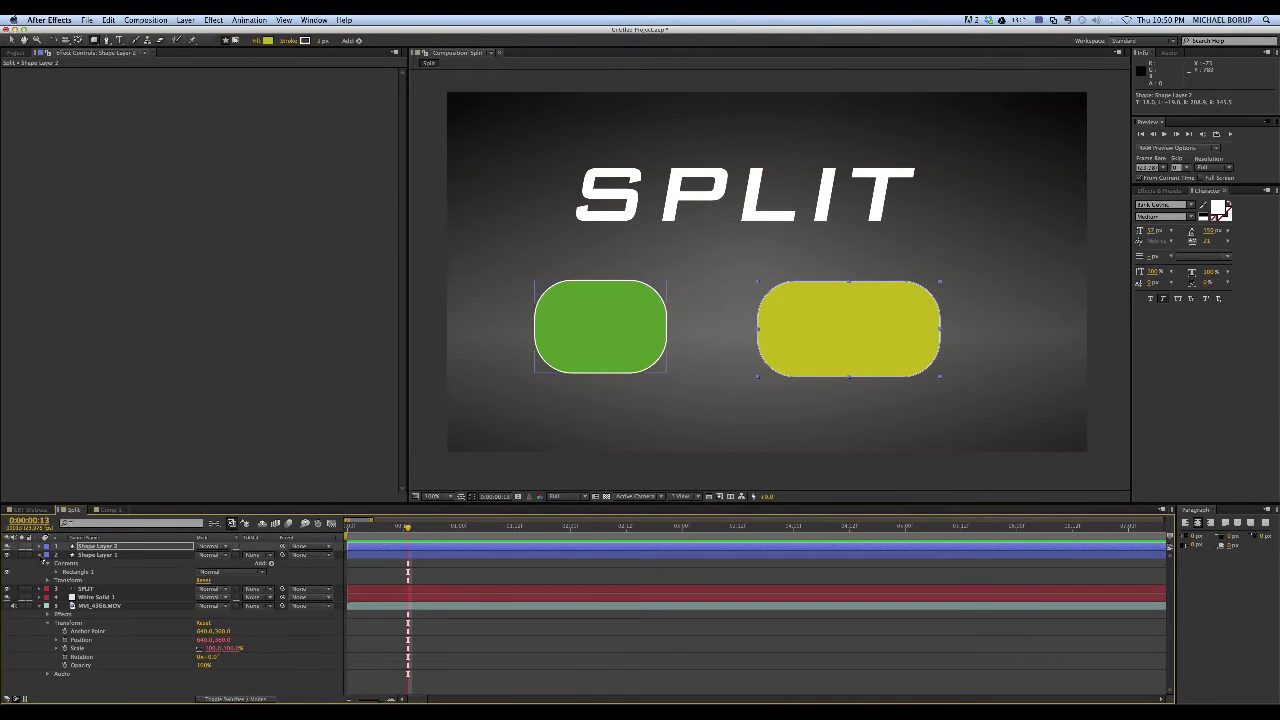
click(55, 553)
click(184, 20)
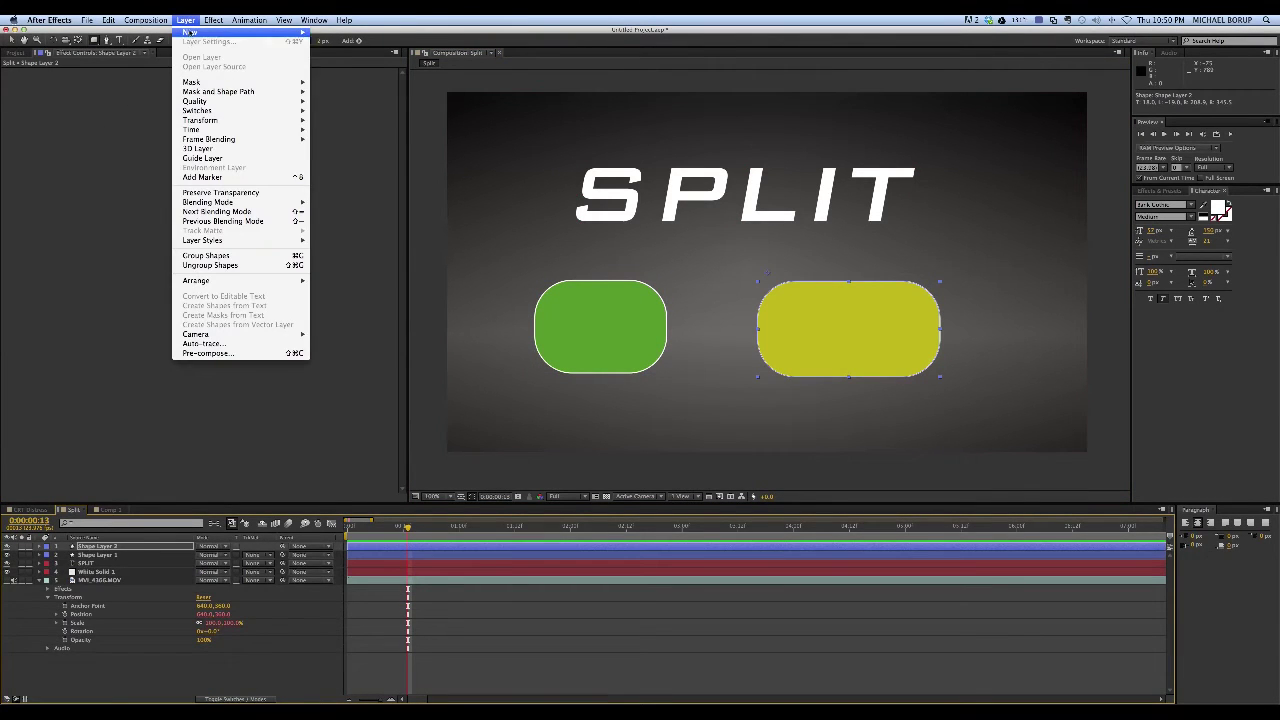
mouse_move(220, 32)
click(359, 97)
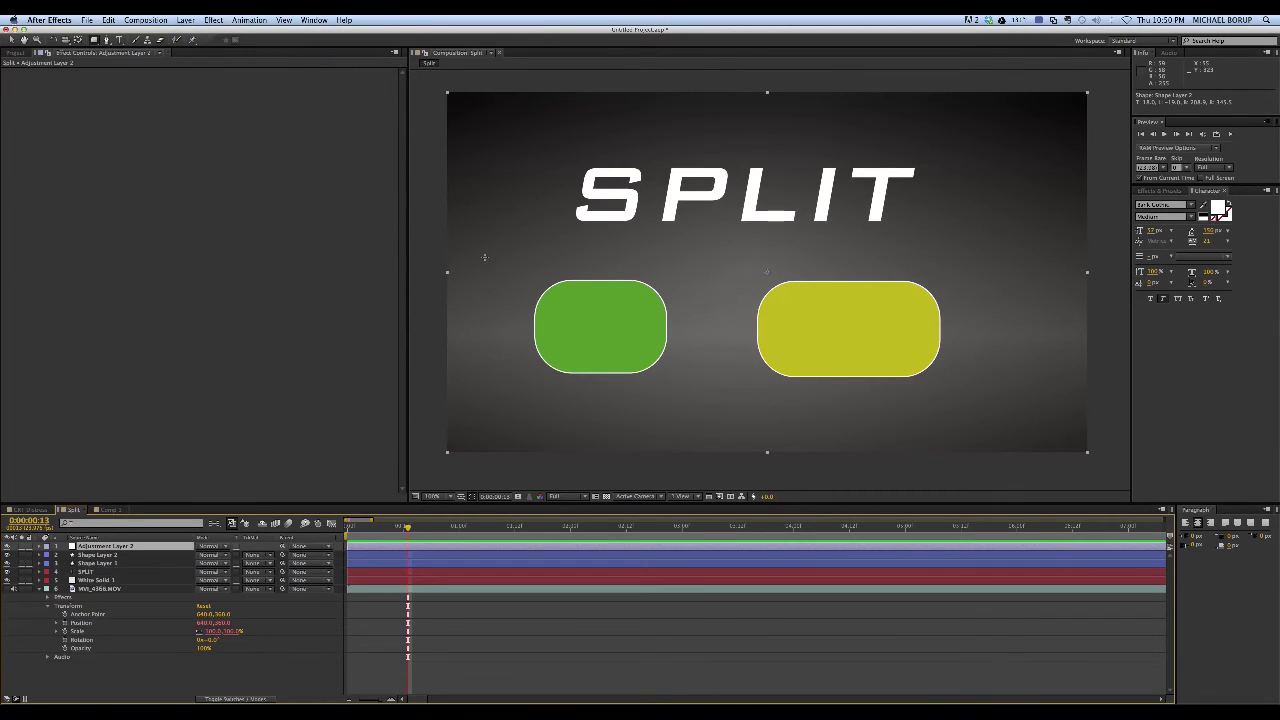
Apply the Mikey's Split preset to the new adjustment layer and reset its Split Position point
click(1158, 191)
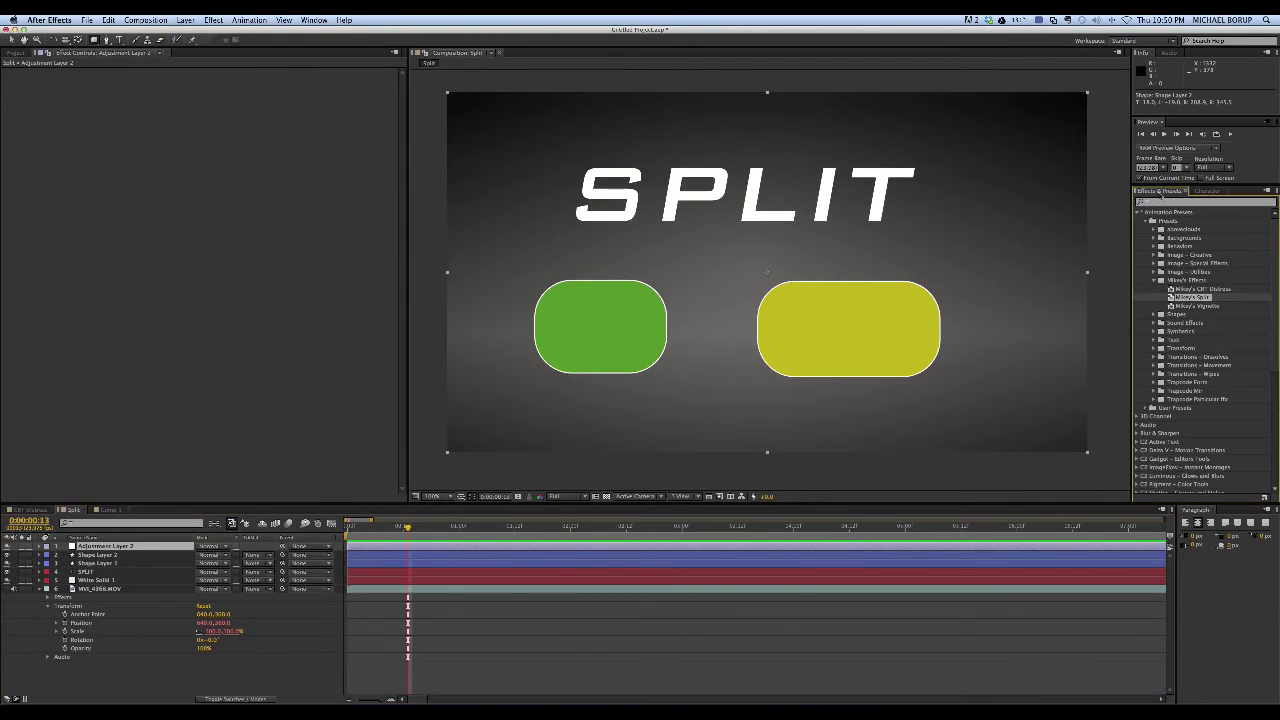
drag(1192, 298, 790, 548)
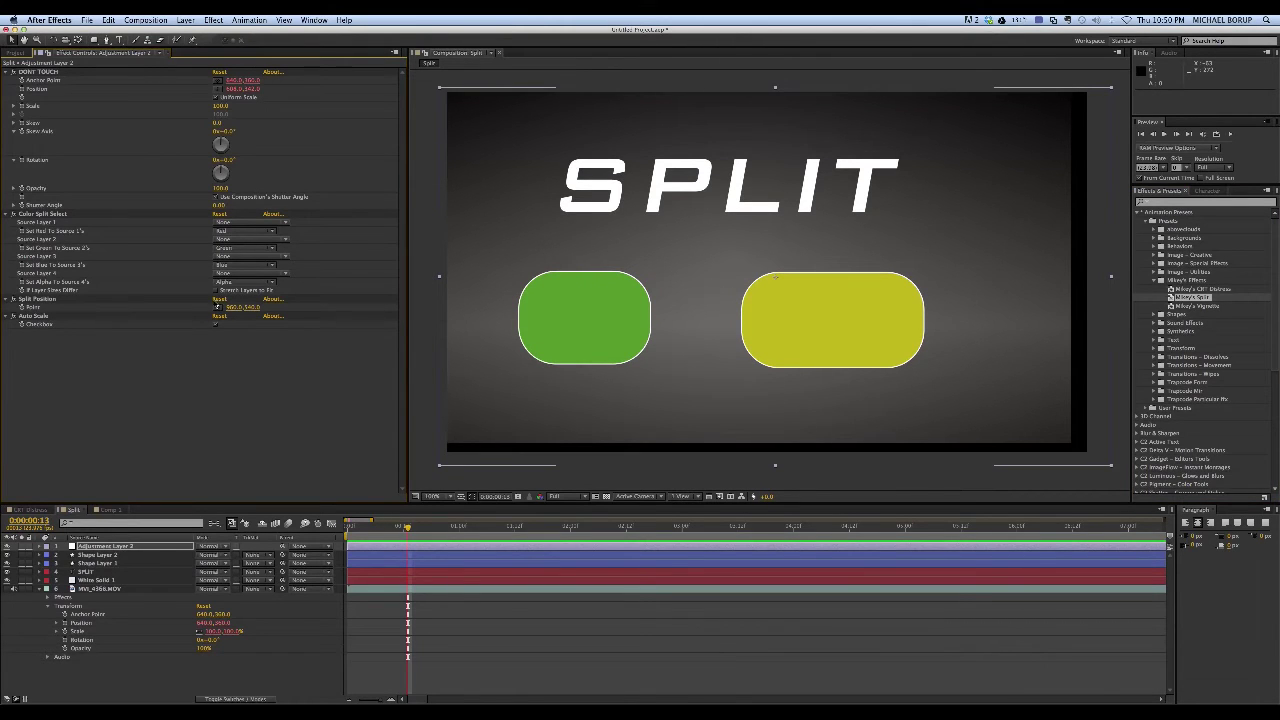
click(219, 299)
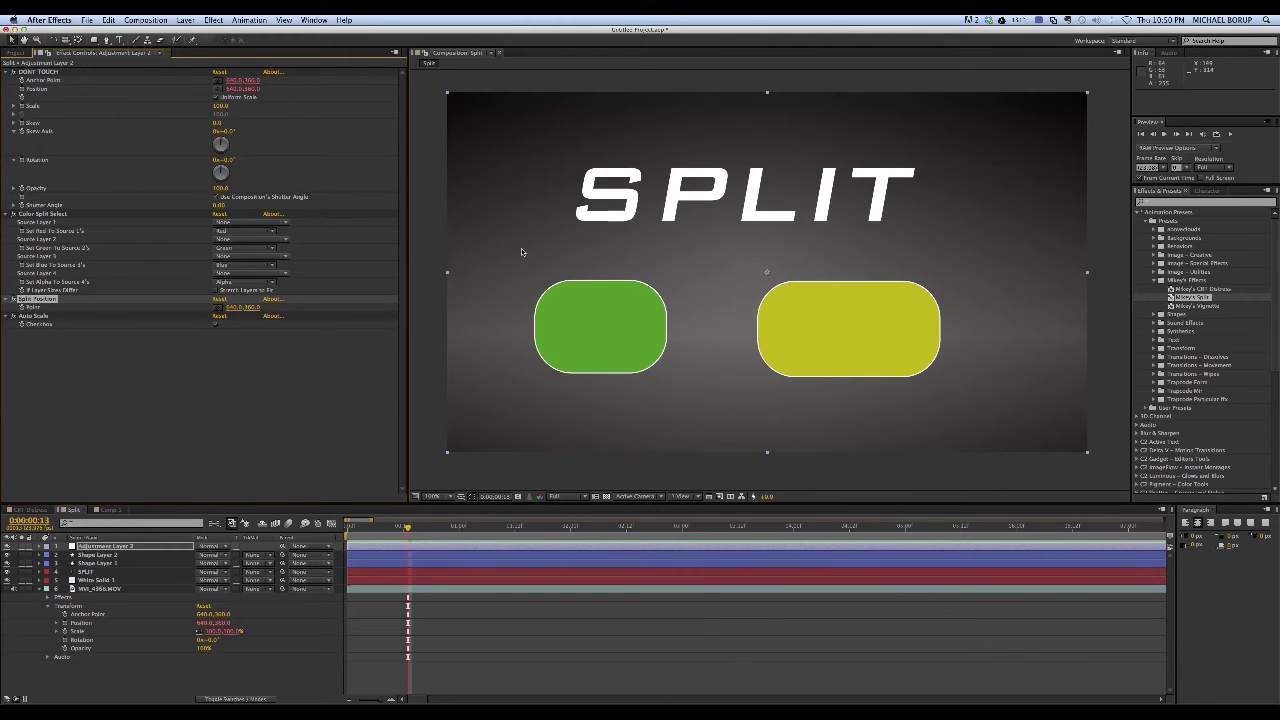
Set Source Layer 1 of Color Split Select to Adjustment Layer 2 and collapse the DONT TOUCH effect
click(233, 223)
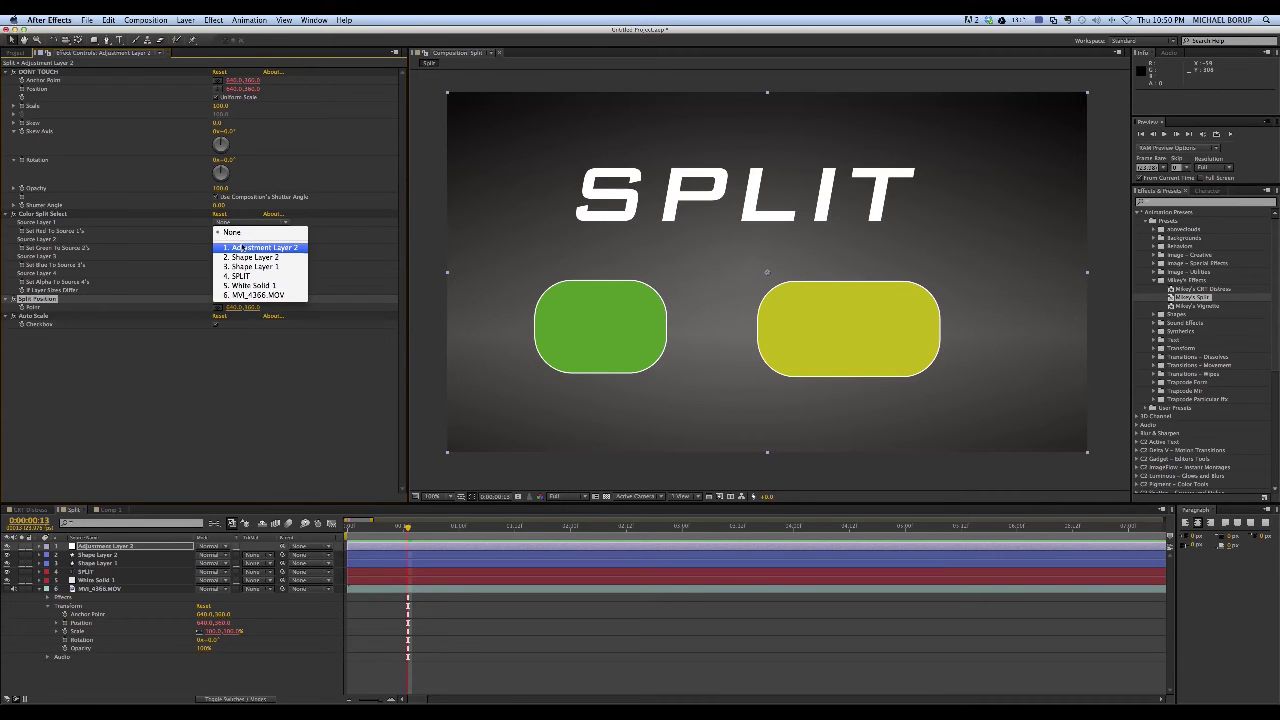
click(242, 247)
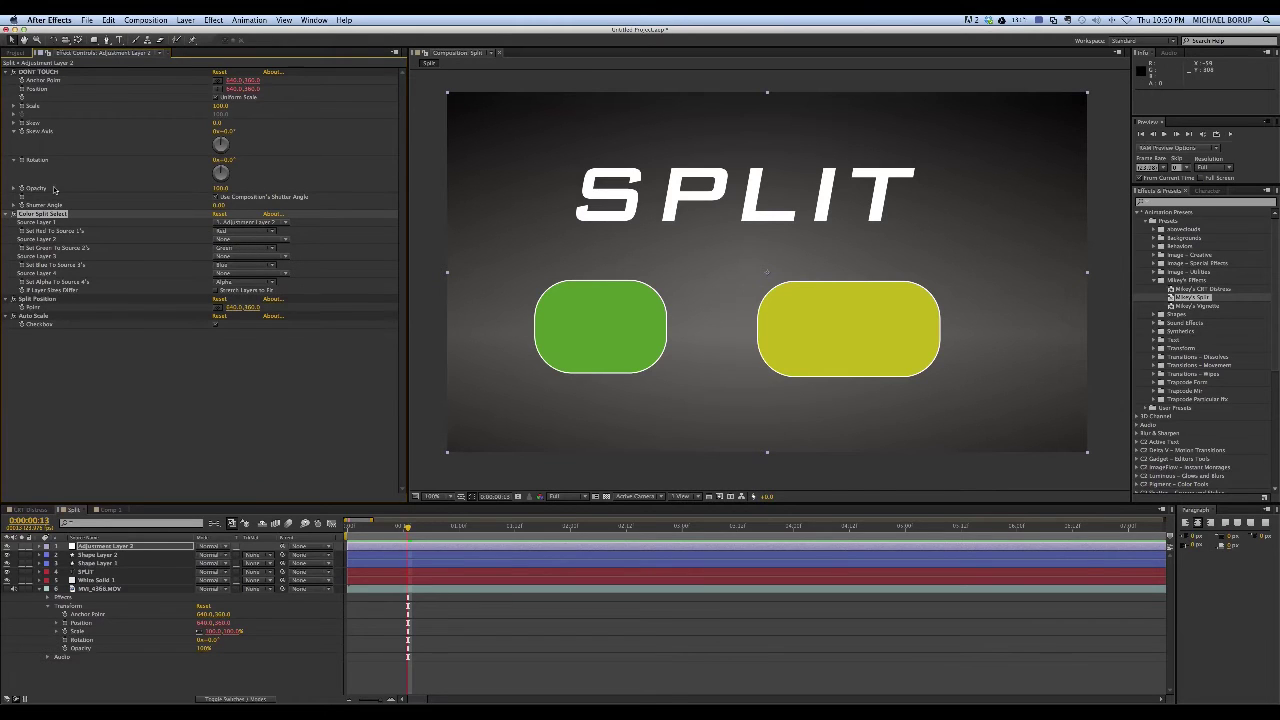
click(10, 73)
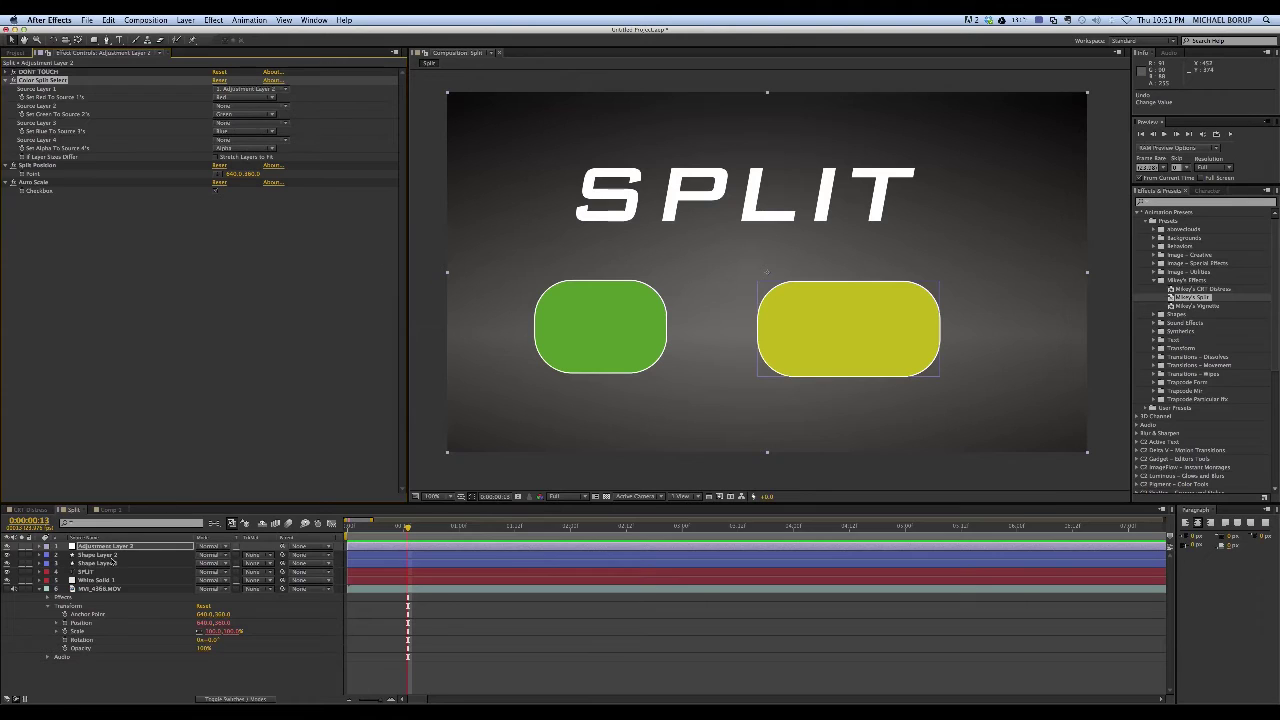
Parent Shape Layer 2, Shape Layer 1, SPLIT and White Solid 1 to Adjustment Layer 2
click(110, 555)
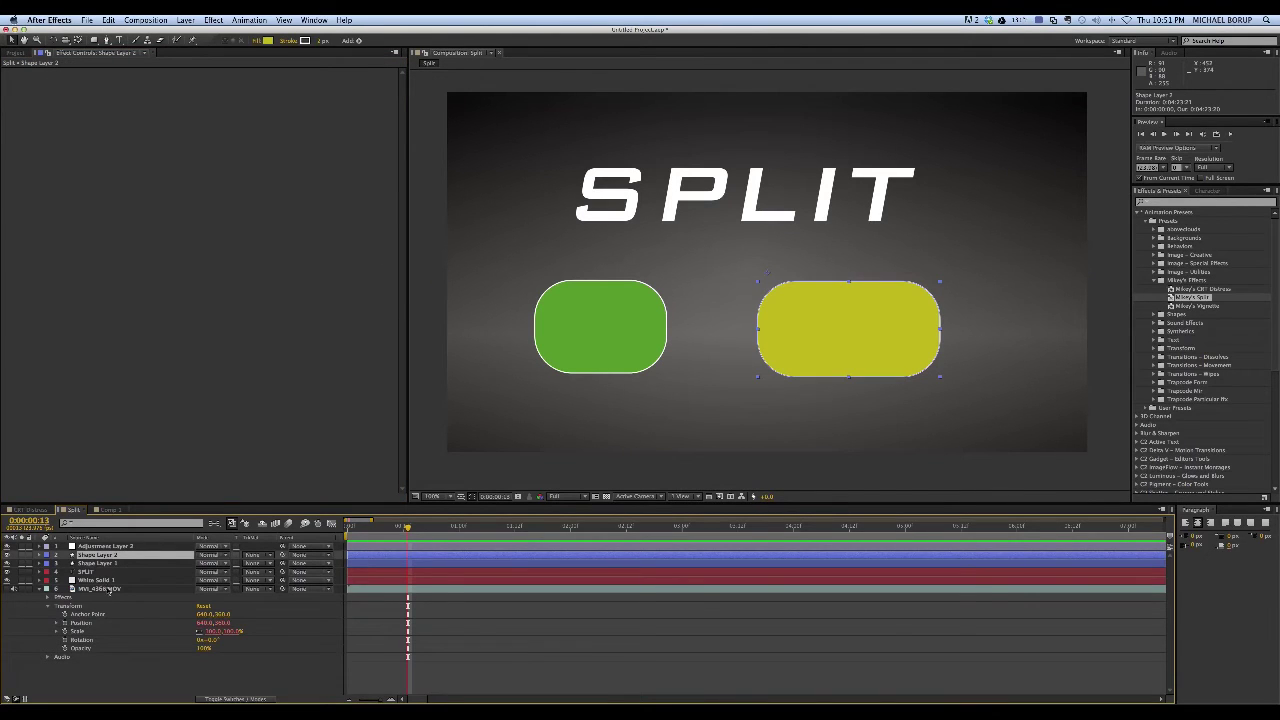
shift+click(108, 585)
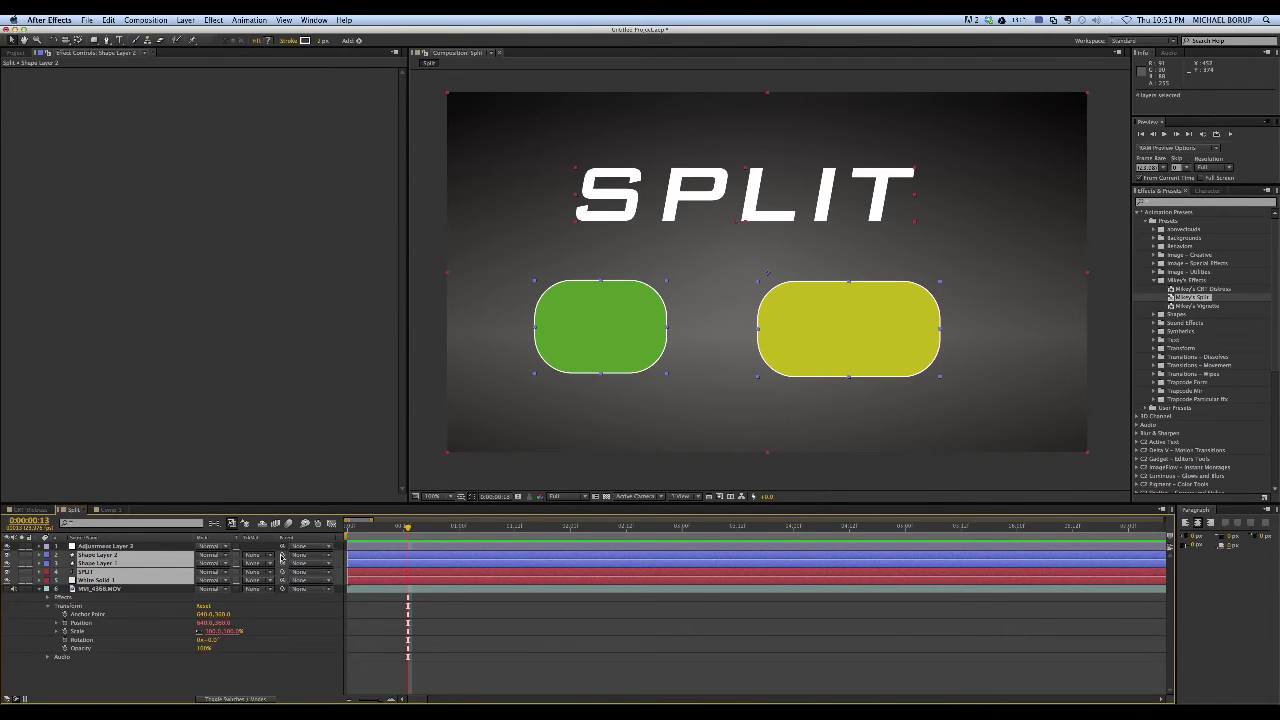
drag(281, 556, 124, 547)
click(305, 436)
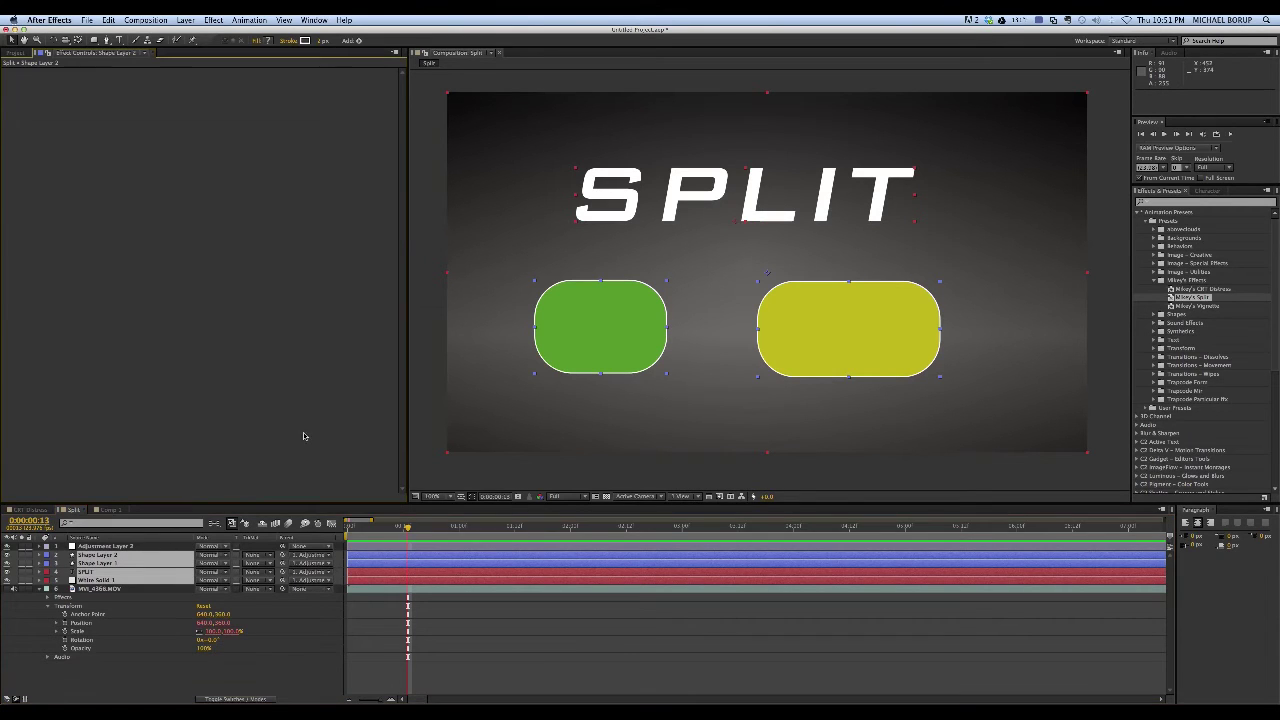
Move Adjustment Layer 2's Split Position point to about 588, 284 to offset the red channel
click(381, 545)
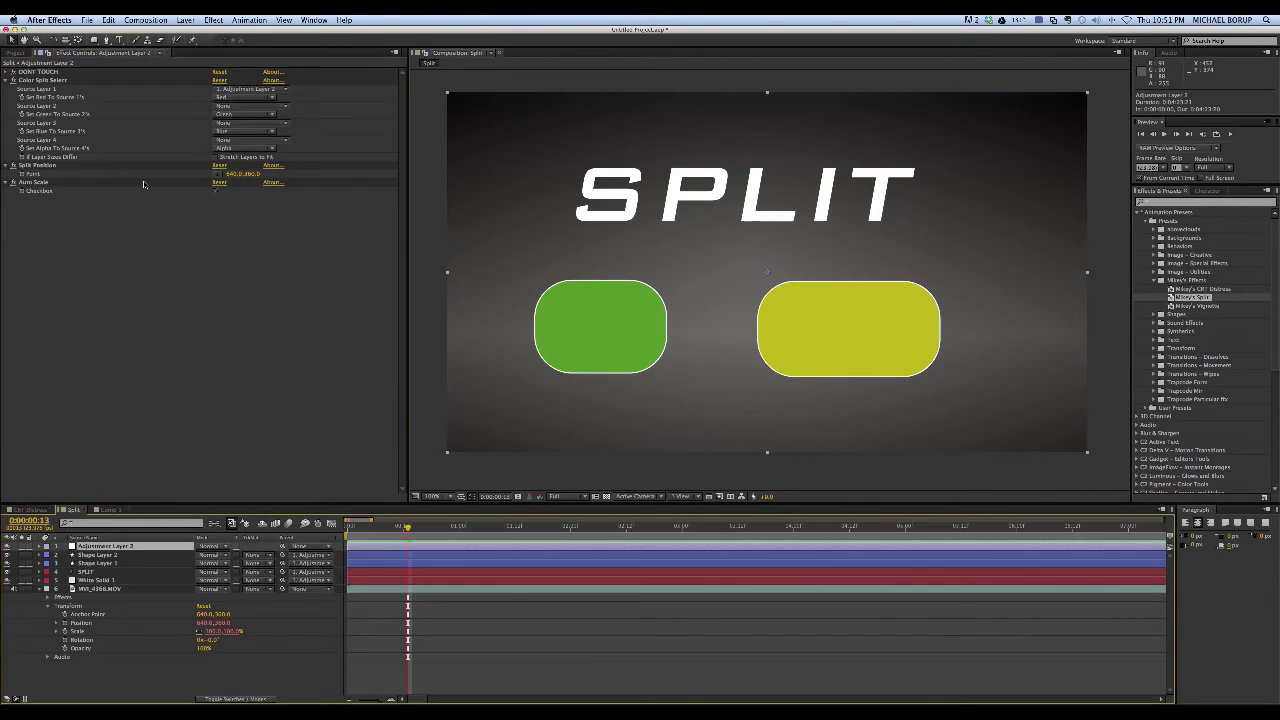
click(213, 174)
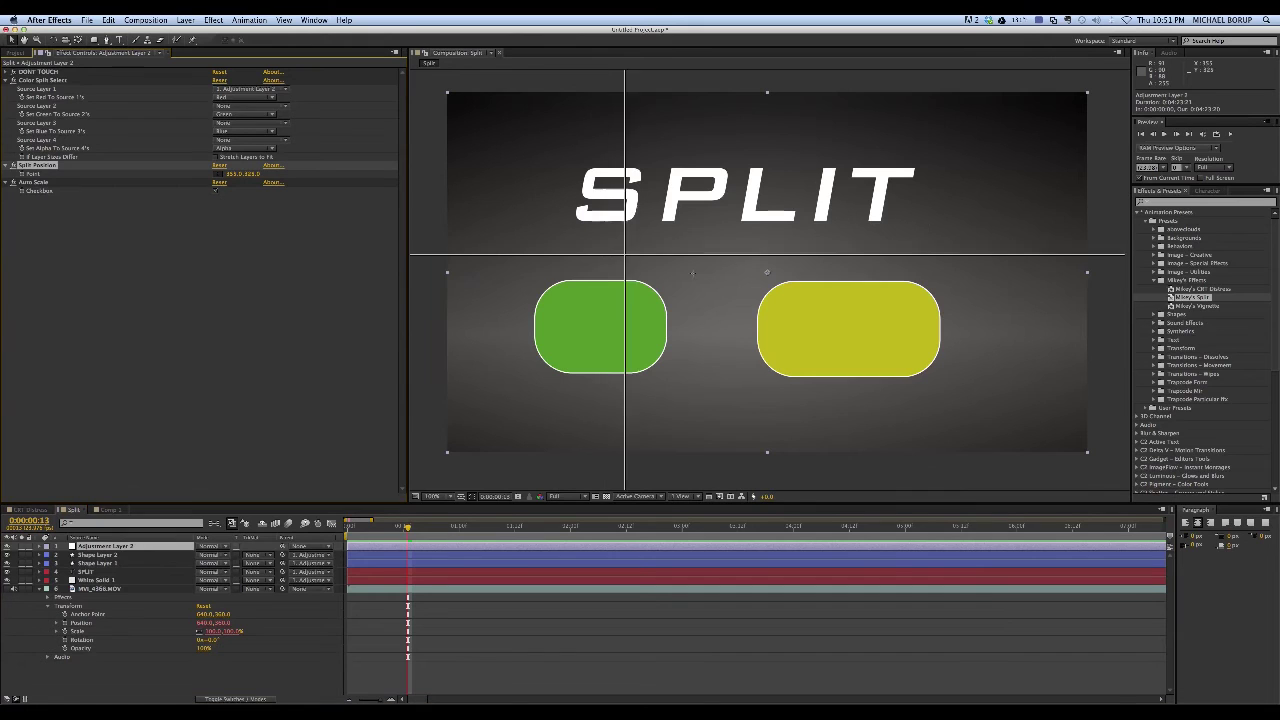
click(712, 275)
drag(712, 276, 741, 237)
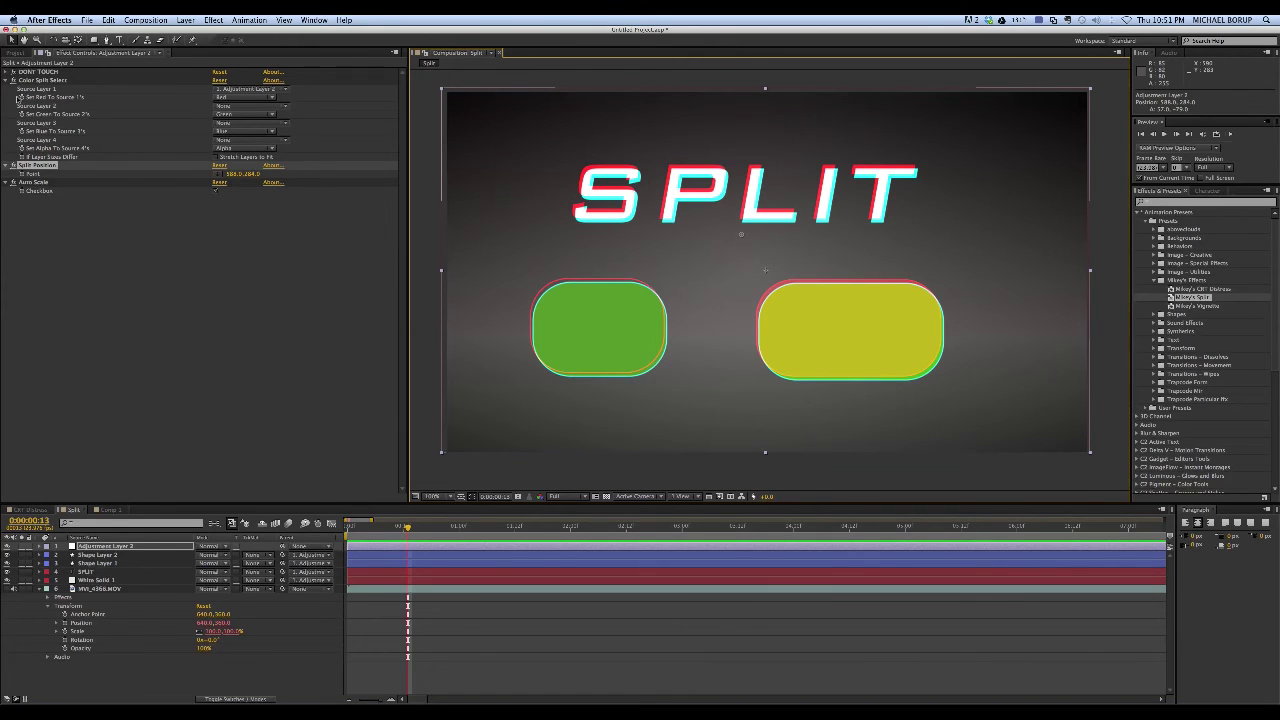
Collapse the Color Split Select, Split Position and Auto Scale effects of Adjustment Layer 2
click(7, 80)
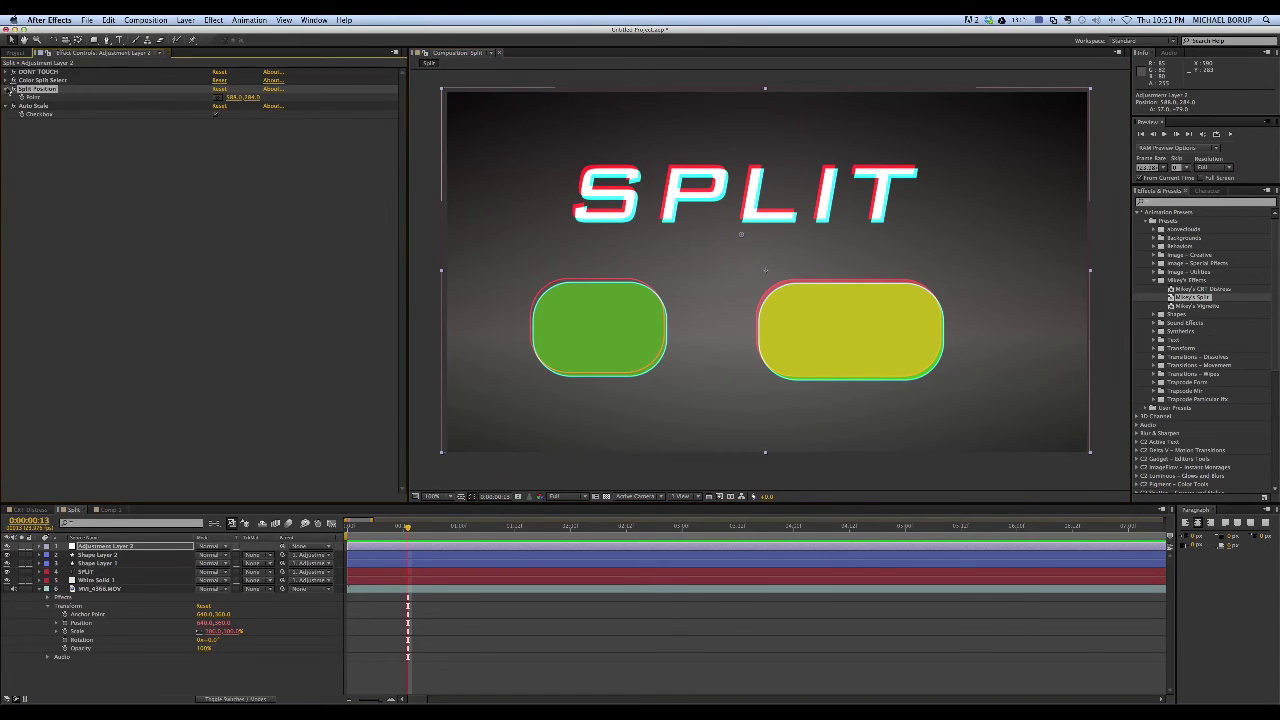
click(7, 89)
click(7, 97)
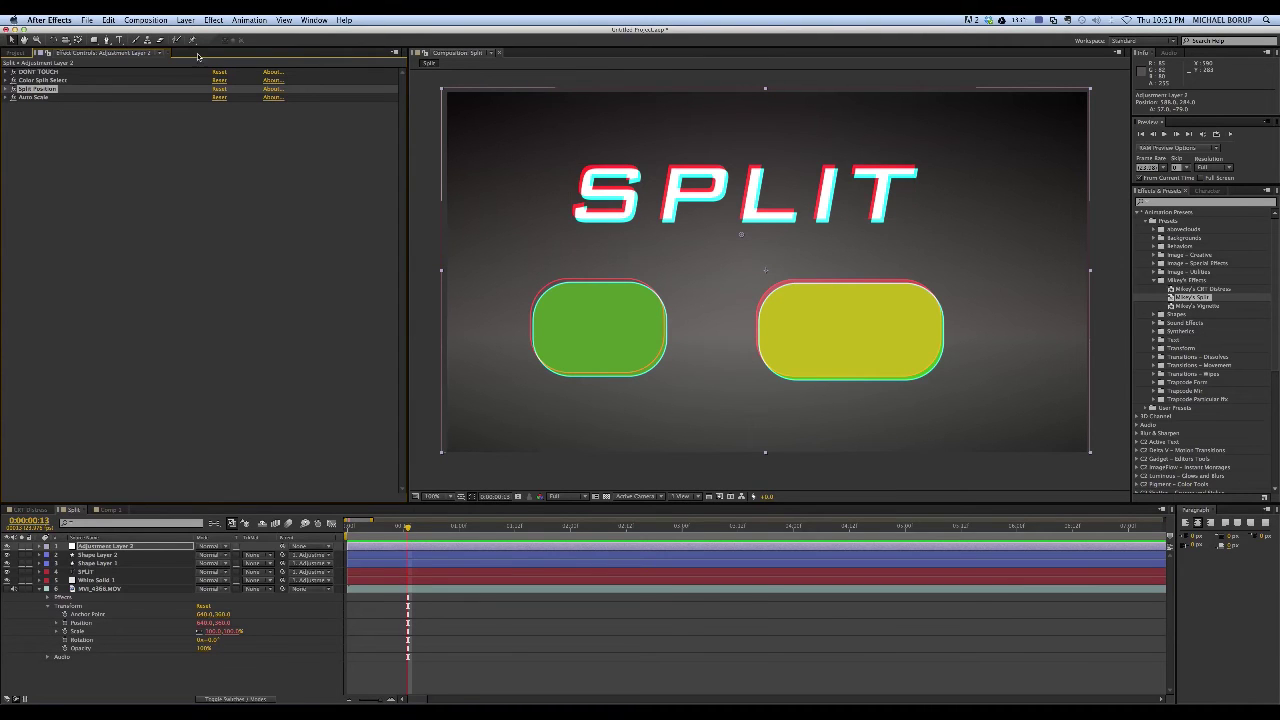
Add another adjustment layer on top and apply the Mikey's CRT Distress preset to it
click(186, 20)
mouse_move(205, 37)
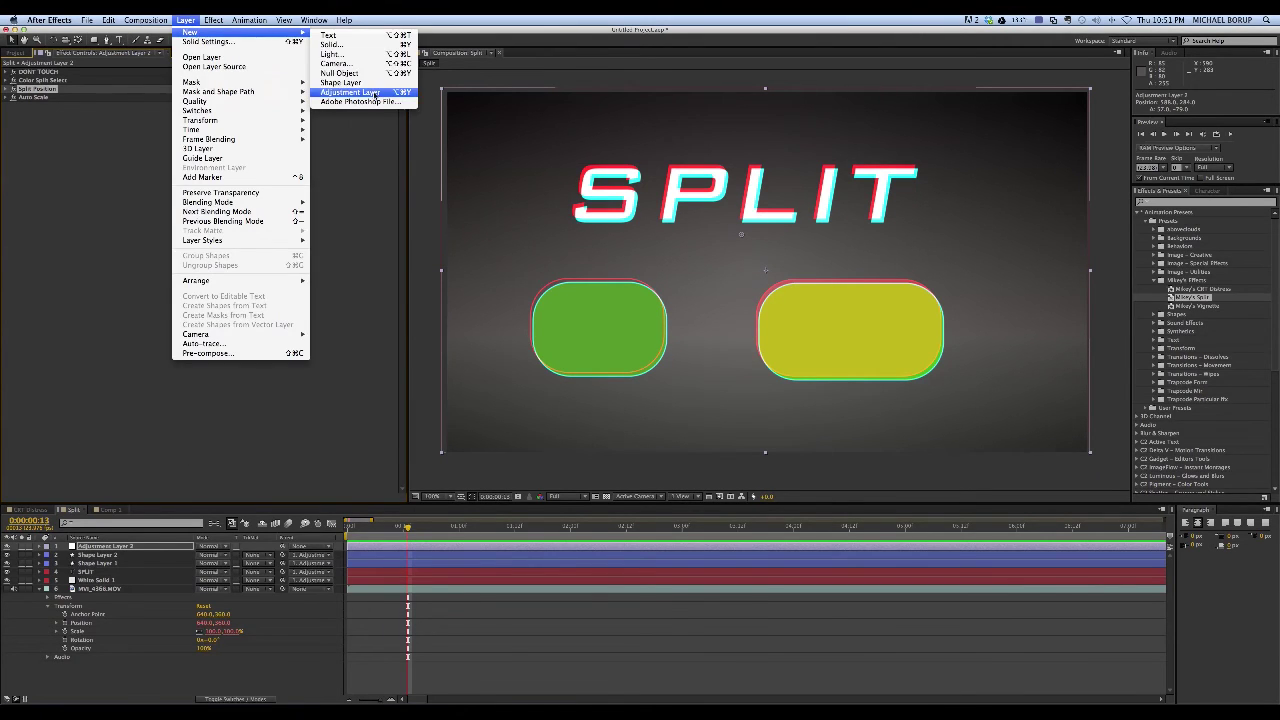
click(365, 96)
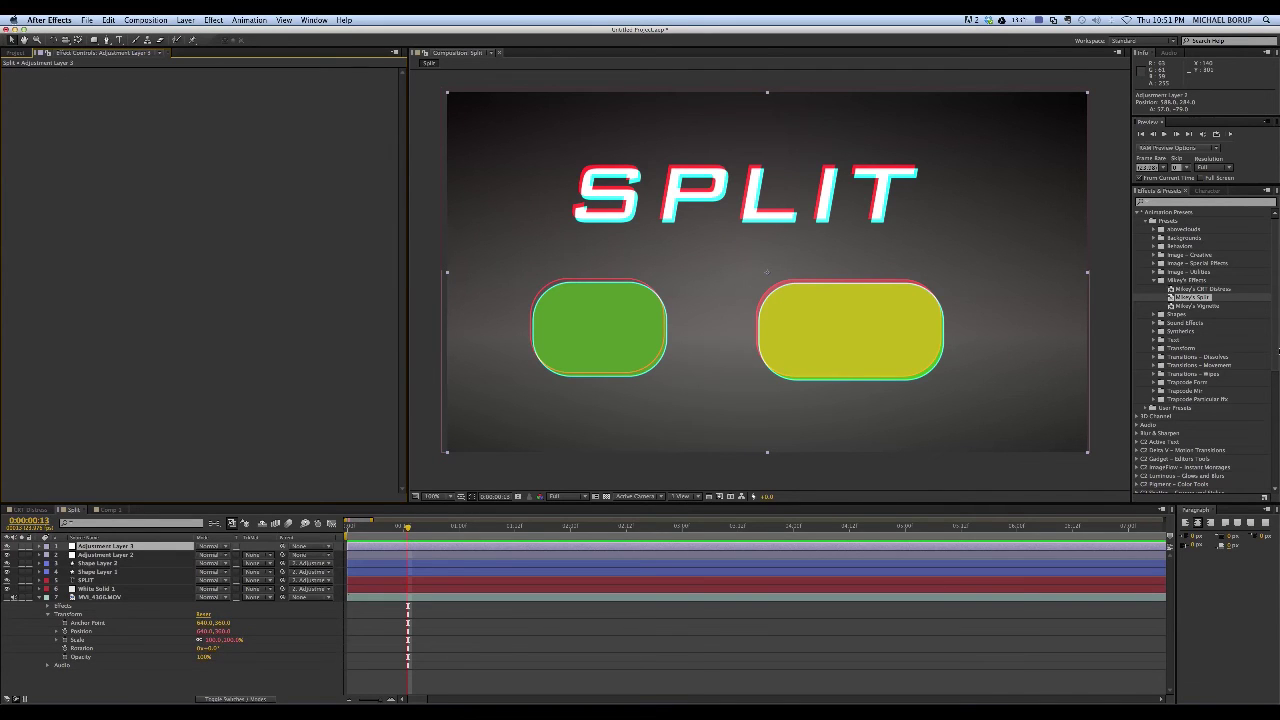
drag(1195, 289, 530, 546)
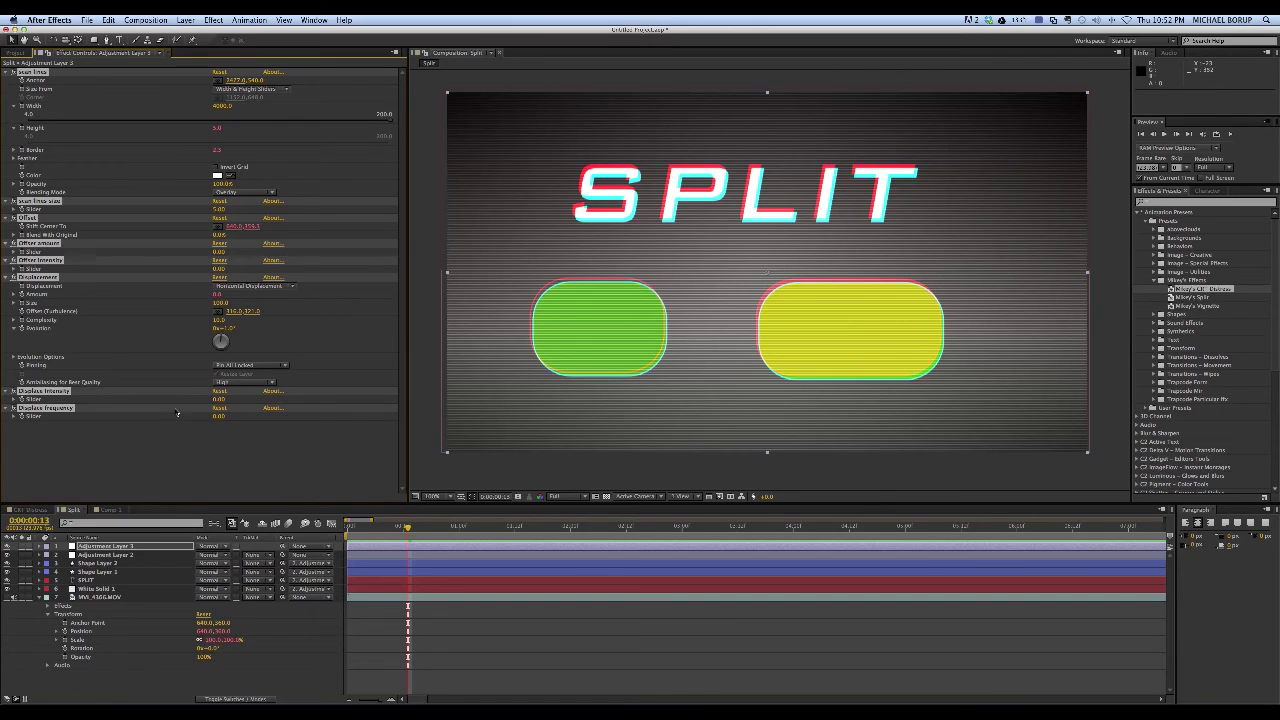
Set Displace Intensity to 14 and Displace Frequency to 22, and play back the distortion
drag(219, 399, 234, 425)
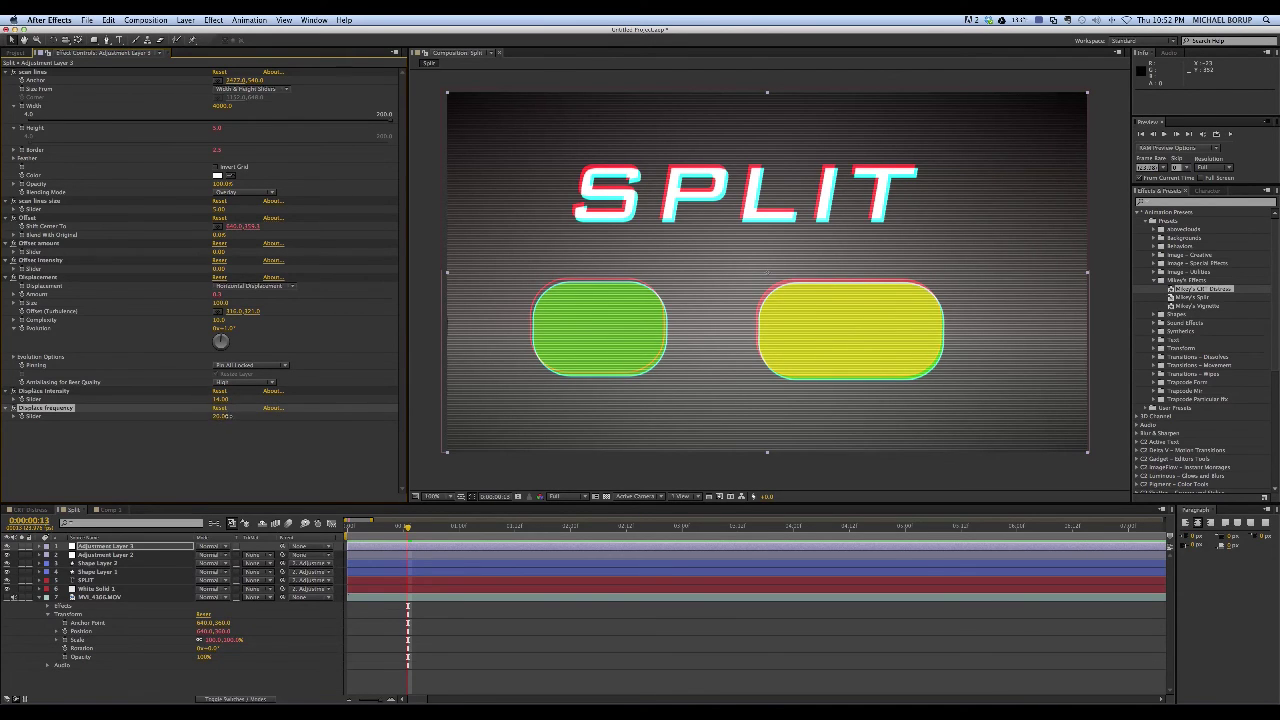
key(space)
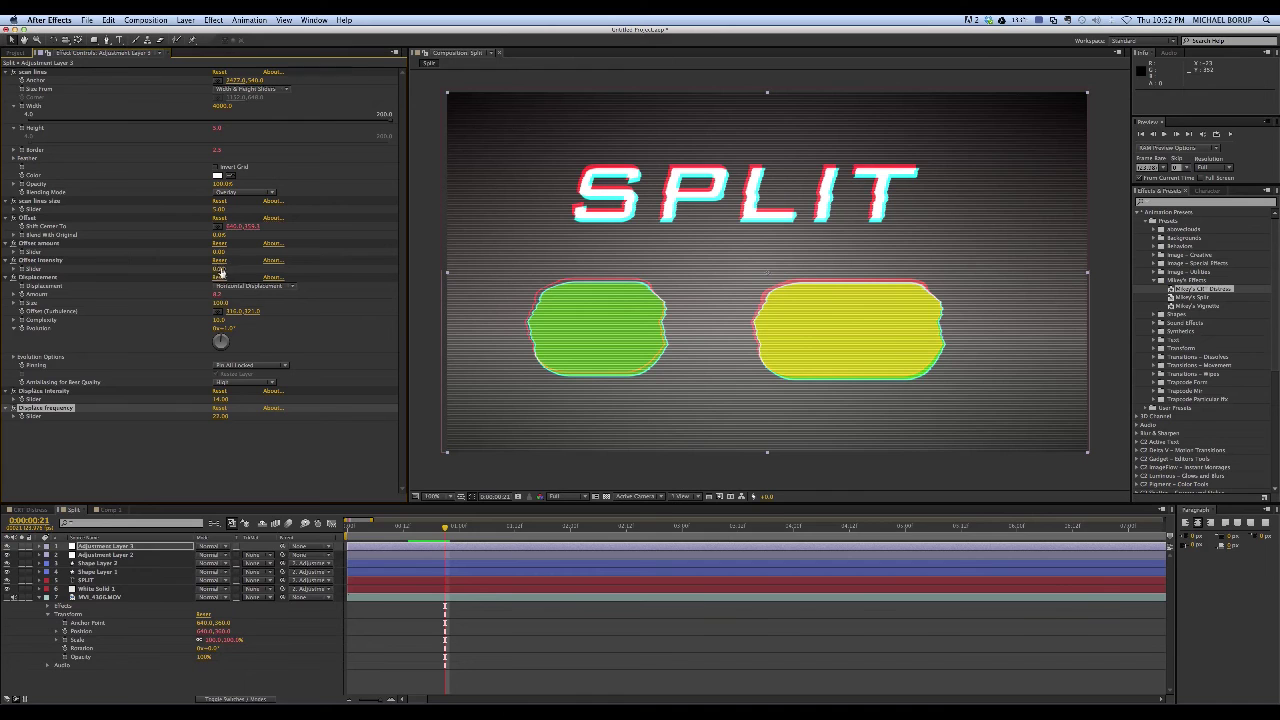
Set Offset Intensity to 17 and preview the combined effects from the start of the composition
drag(229, 269, 243, 269)
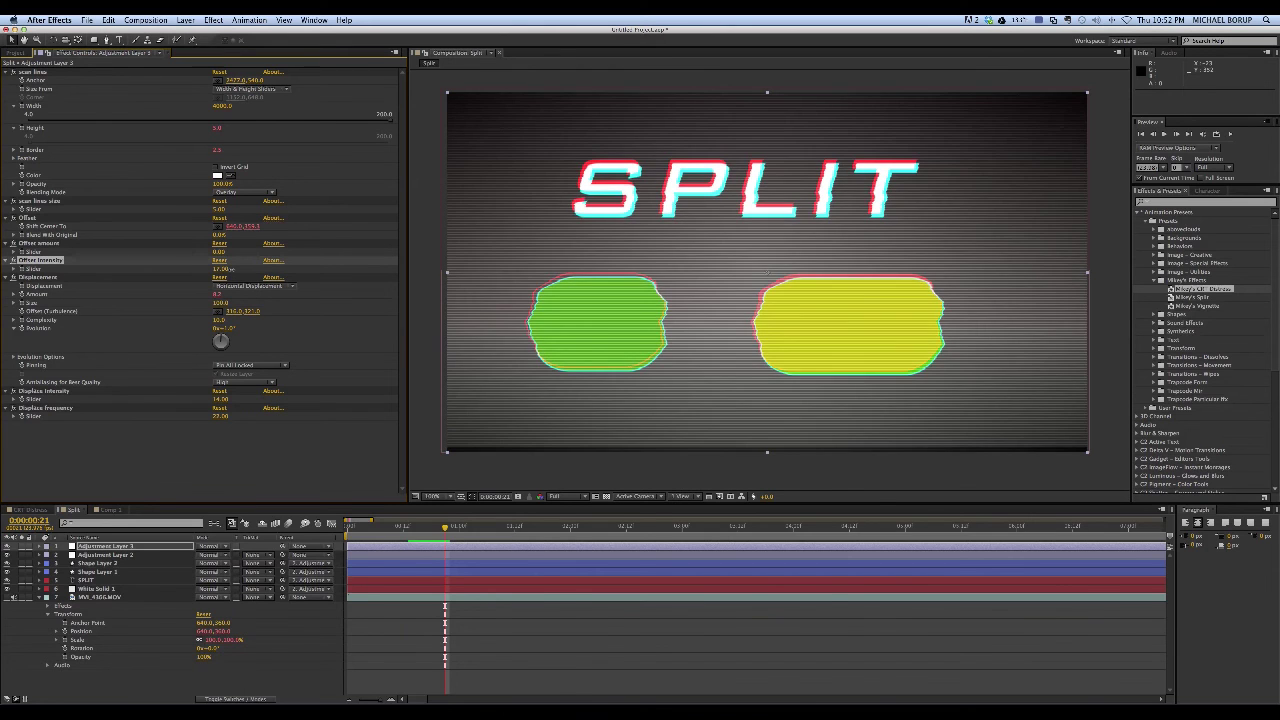
drag(365, 527, 302, 528)
key(space)
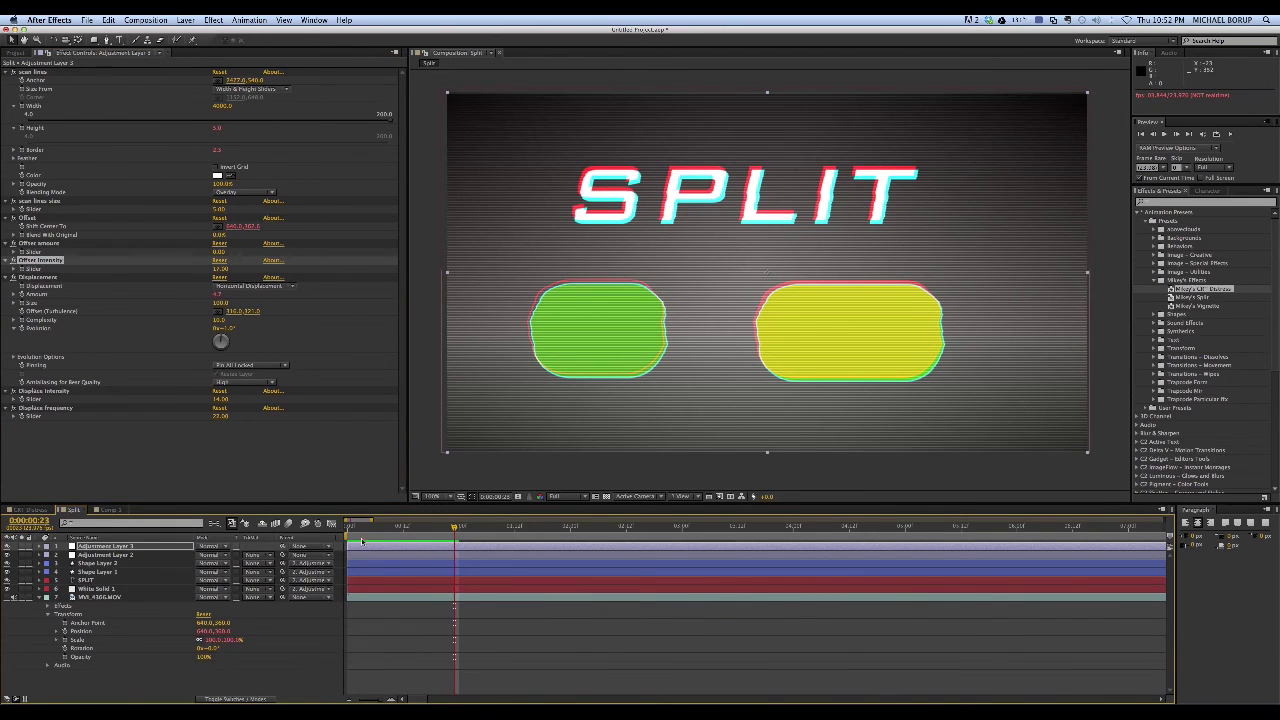
drag(372, 527, 332, 532)
key(space)
key(space)
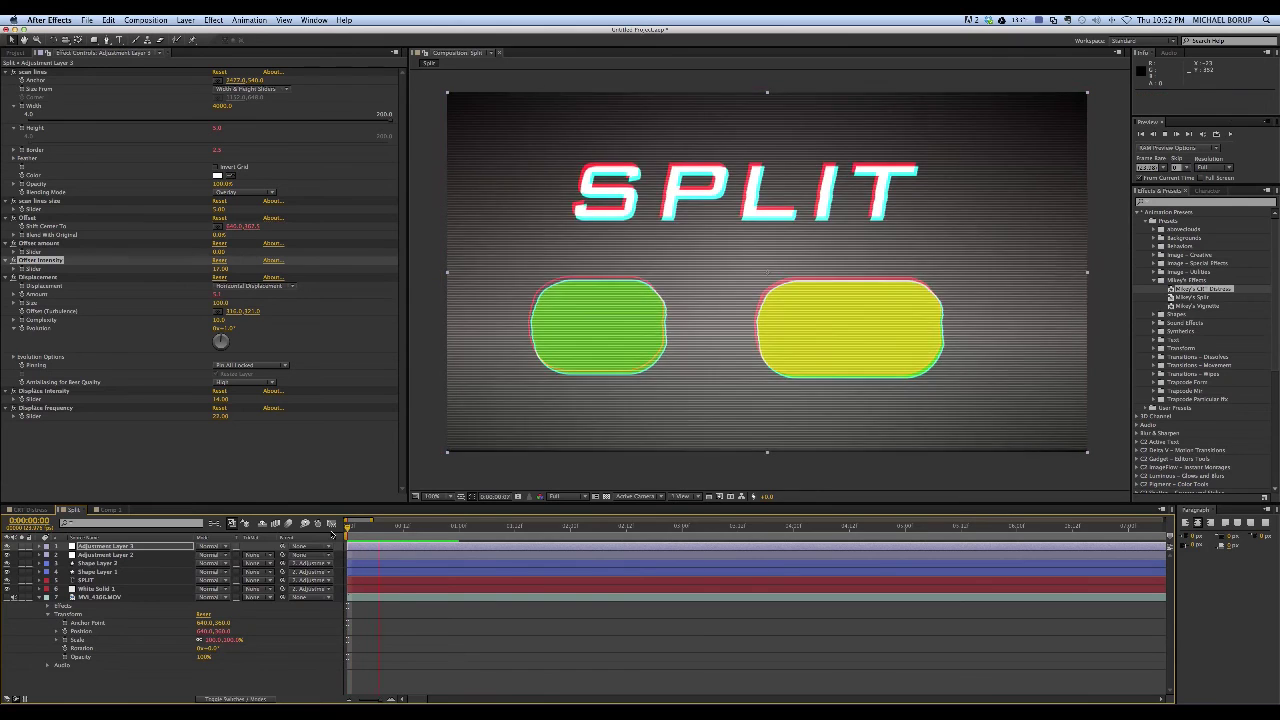